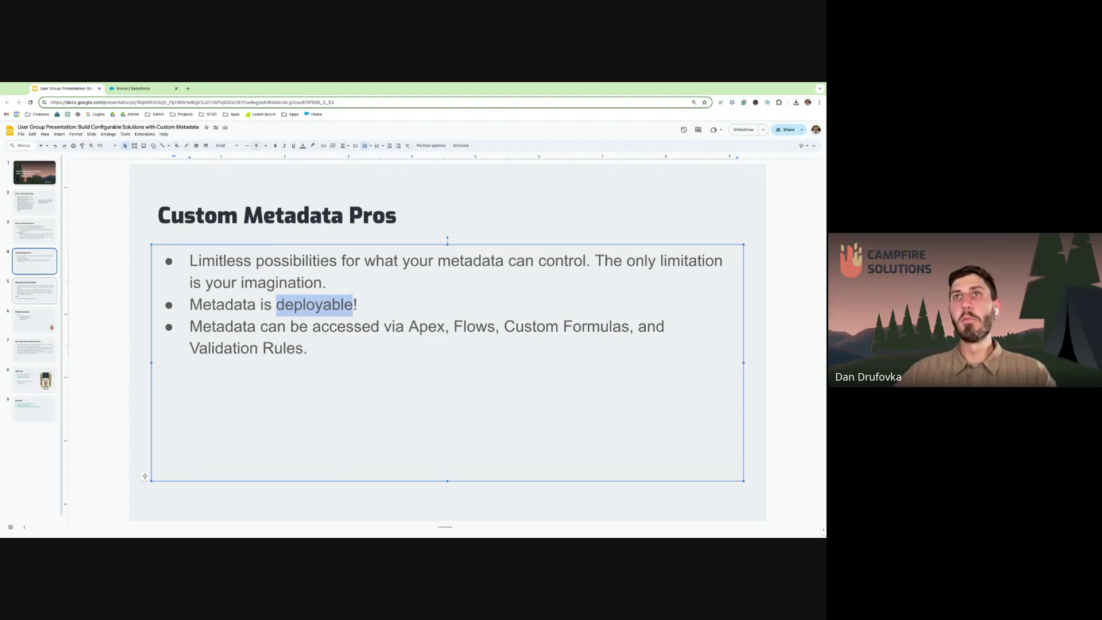
Step: Go to slide 5, 'What about Custom Settings?', in the thumbnail panel
left_click(45, 294)
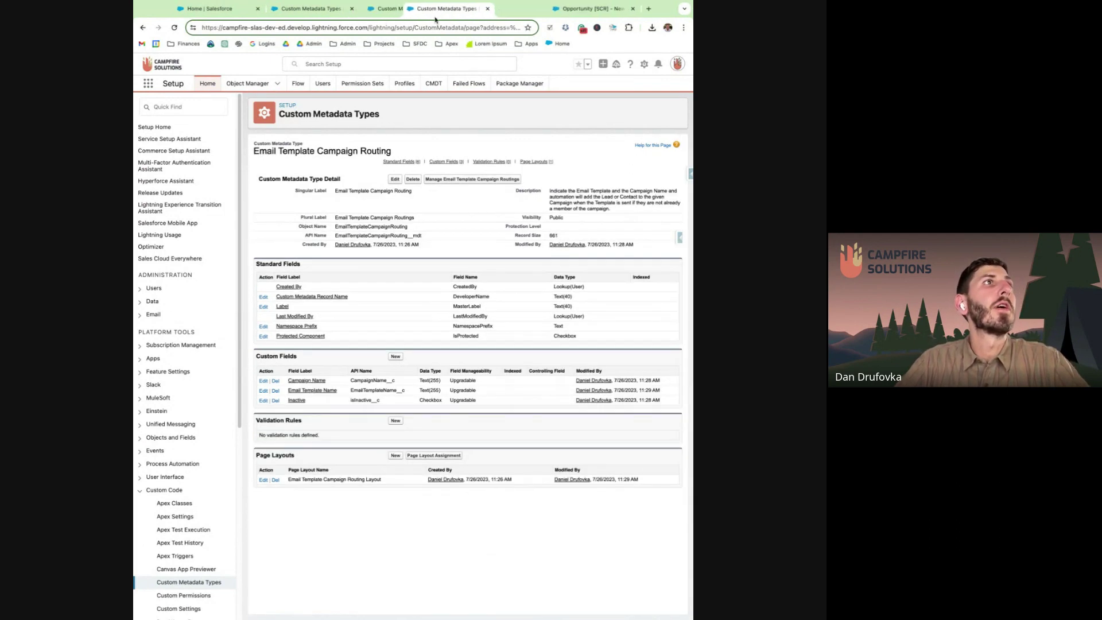
Step: Drag the Custom Metadata tab ahead of the Email Message flow tab and show Email Template Campaign Routing
left_click(418, 11)
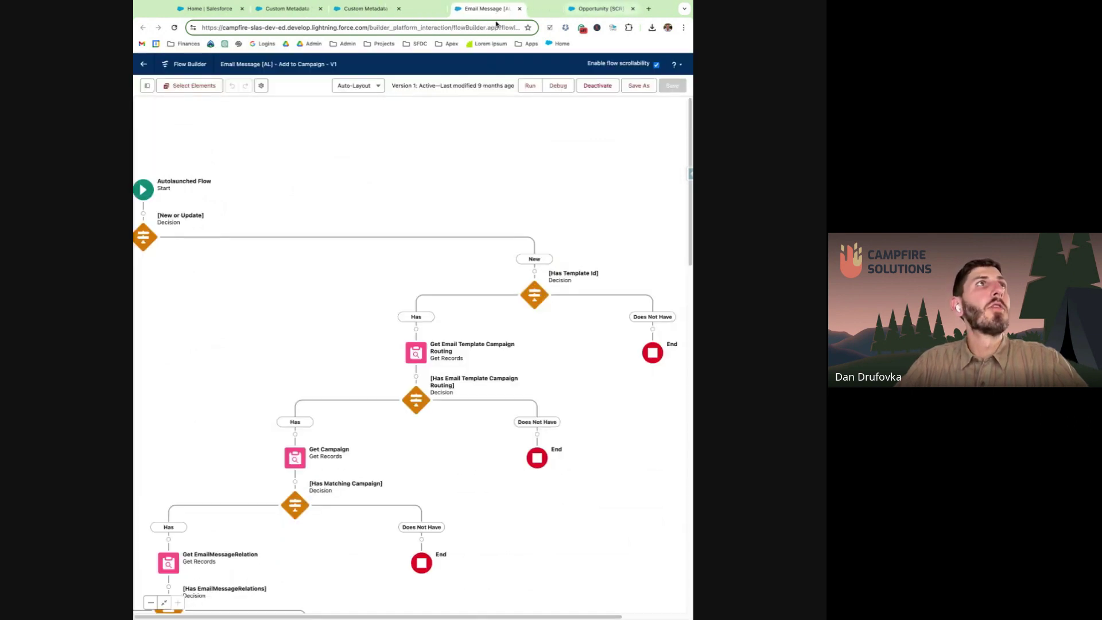
left_click(417, 11)
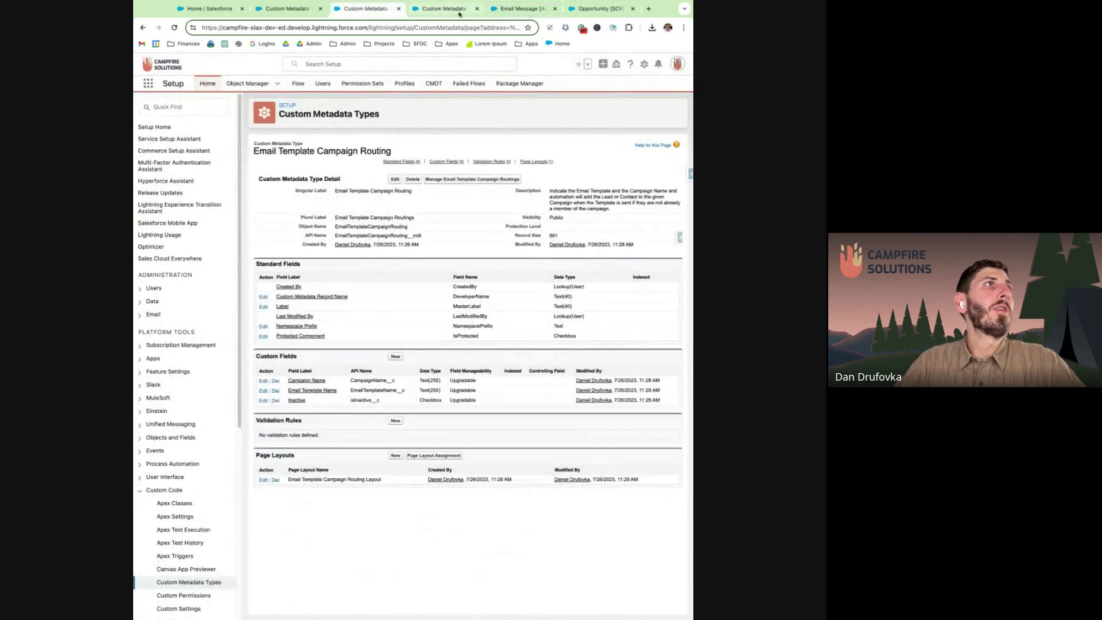
left_click_drag(447, 16, 520, 11)
left_click(358, 10)
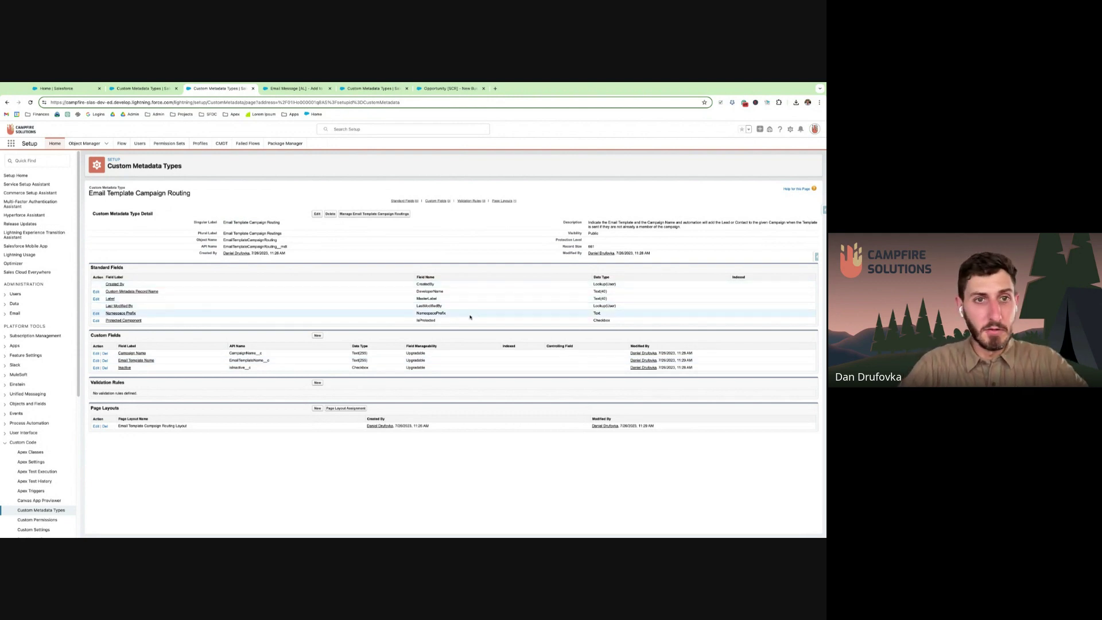
Step: Zoom the page in, select the isInactive__c API name, and open the empty Email Template Campaign Routings list
key("ctrl+plus")
key("ctrl+plus")
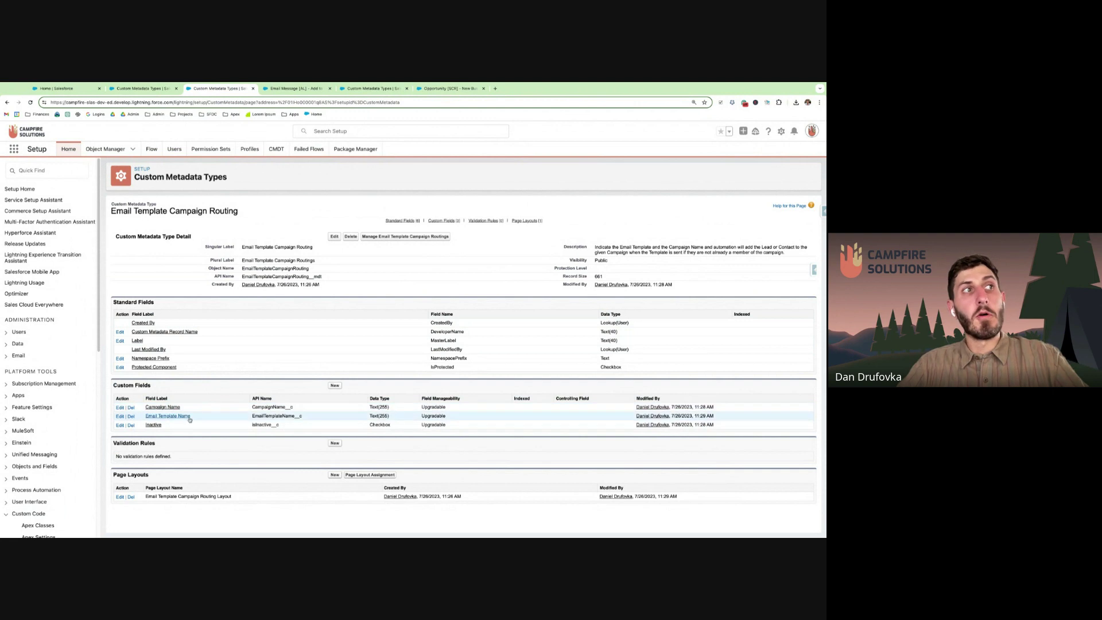
double_click(265, 424)
left_click(293, 425)
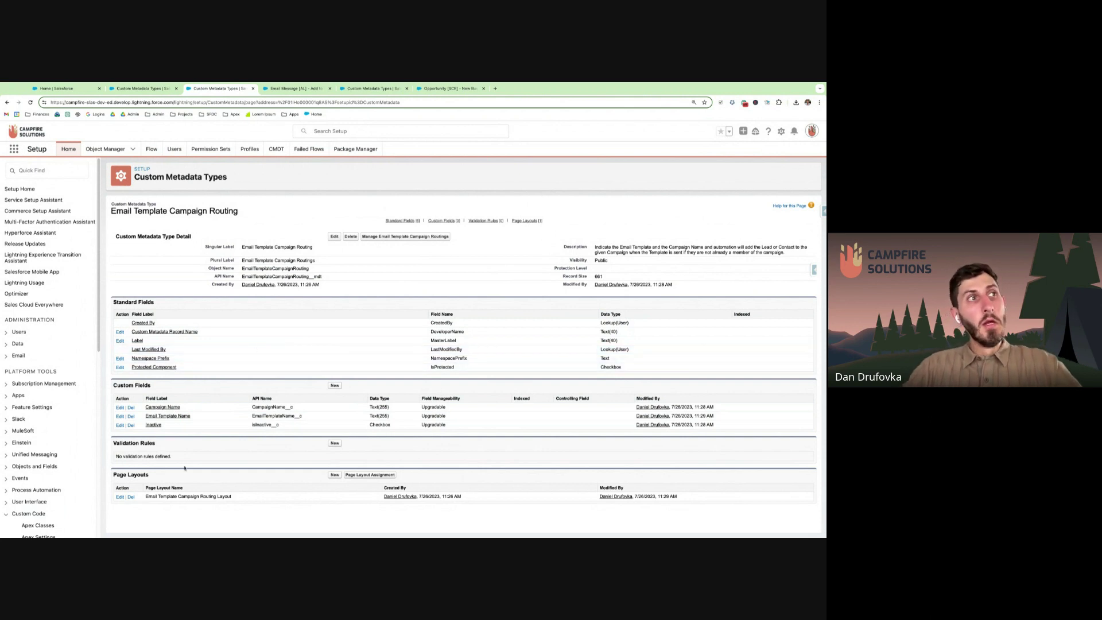
left_click(405, 237)
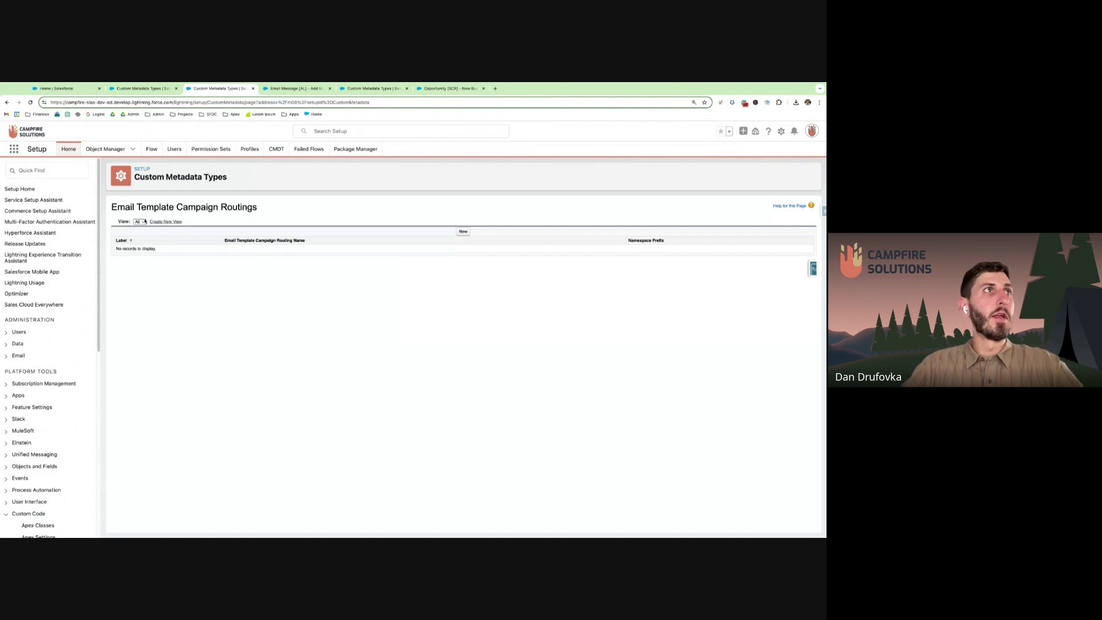
Step: Create and save routing record Test1 with Campaign Name 'Test' and Email Template Name 'Test'
left_click(7, 103)
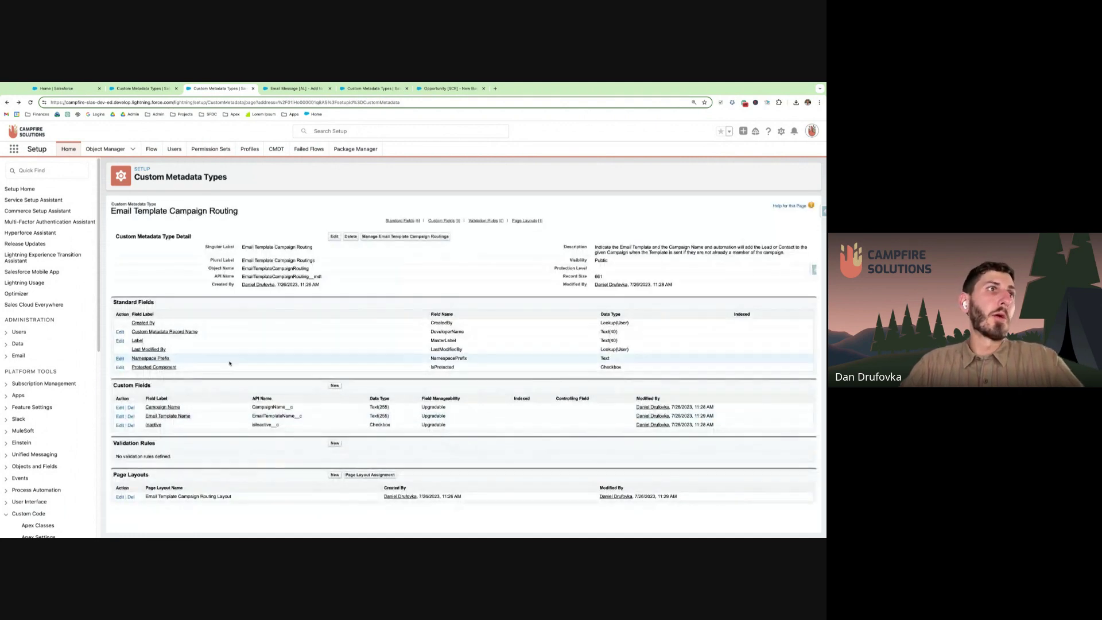
left_click(410, 236)
left_click(464, 232)
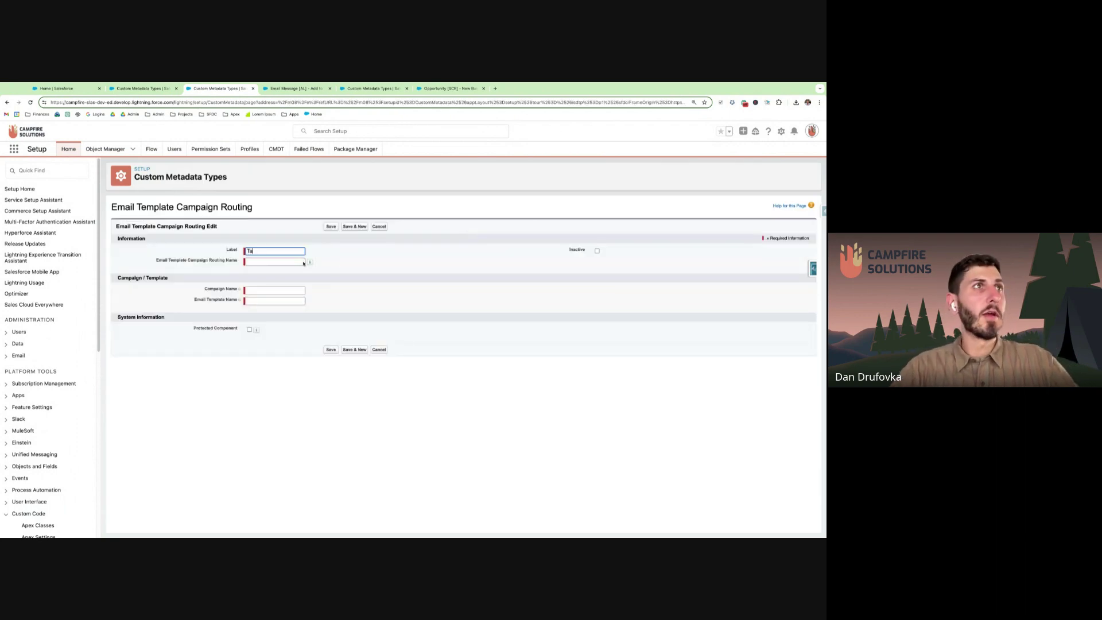
type("Test1")
key("Tab")
key("Tab")
key("Tab")
type("Test")
key("Tab")
type("Test")
left_click(331, 226)
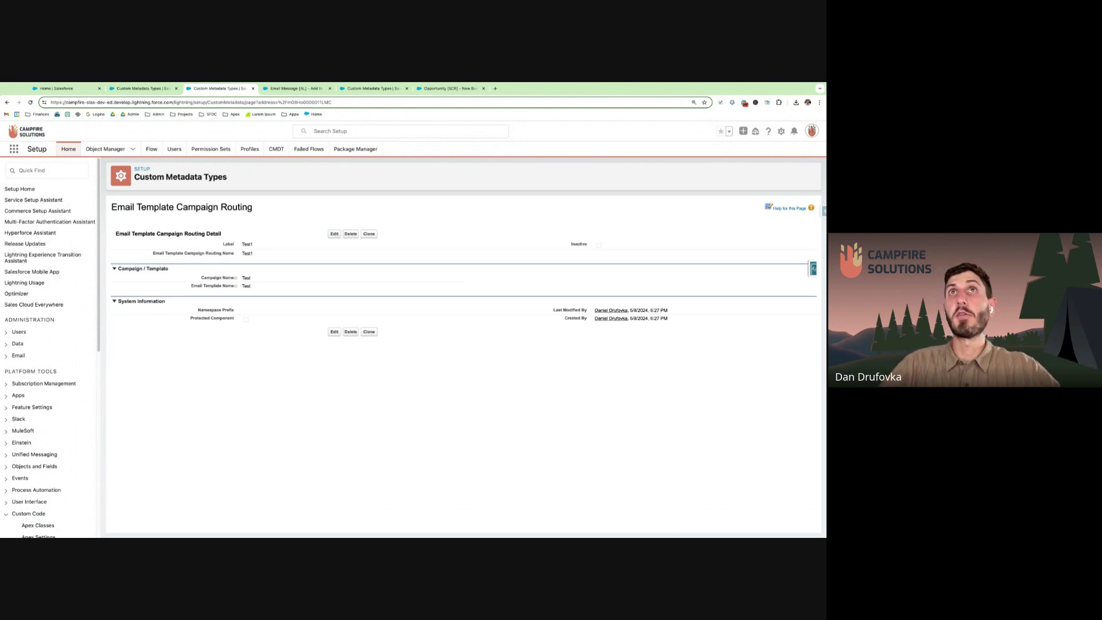
Step: Switch to the Email Message [AL] - Add to Campaign flow and zoom out over its decisions
key("ctrl+Tab")
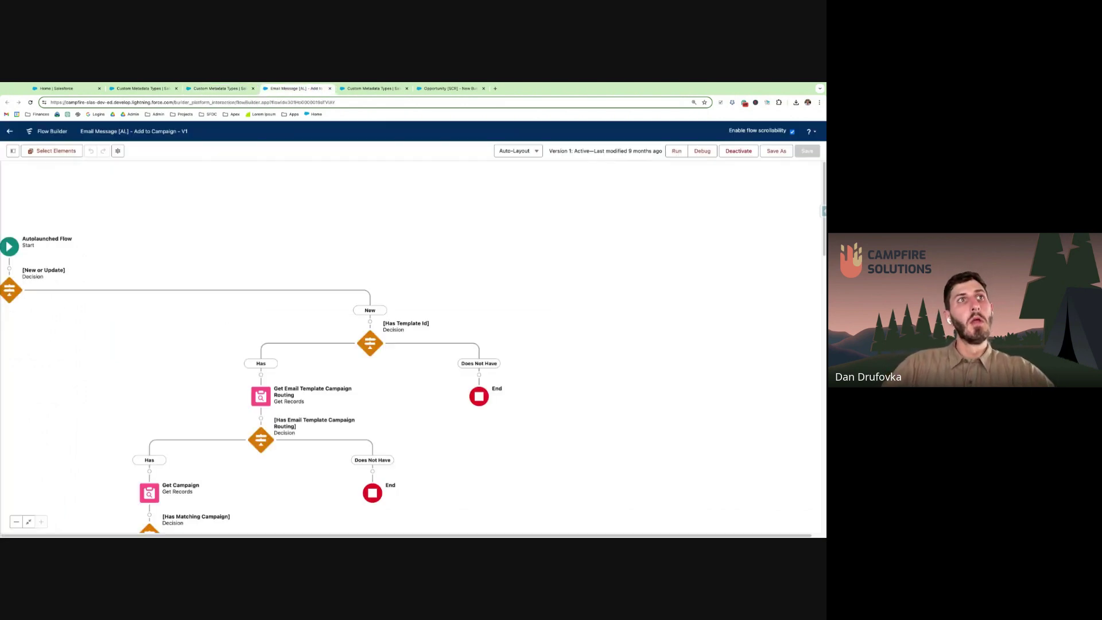
left_click(16, 521)
scroll(147, 345, "down", 4)
scroll(148, 344, "left", 2)
scroll(439, 185, "up", 3)
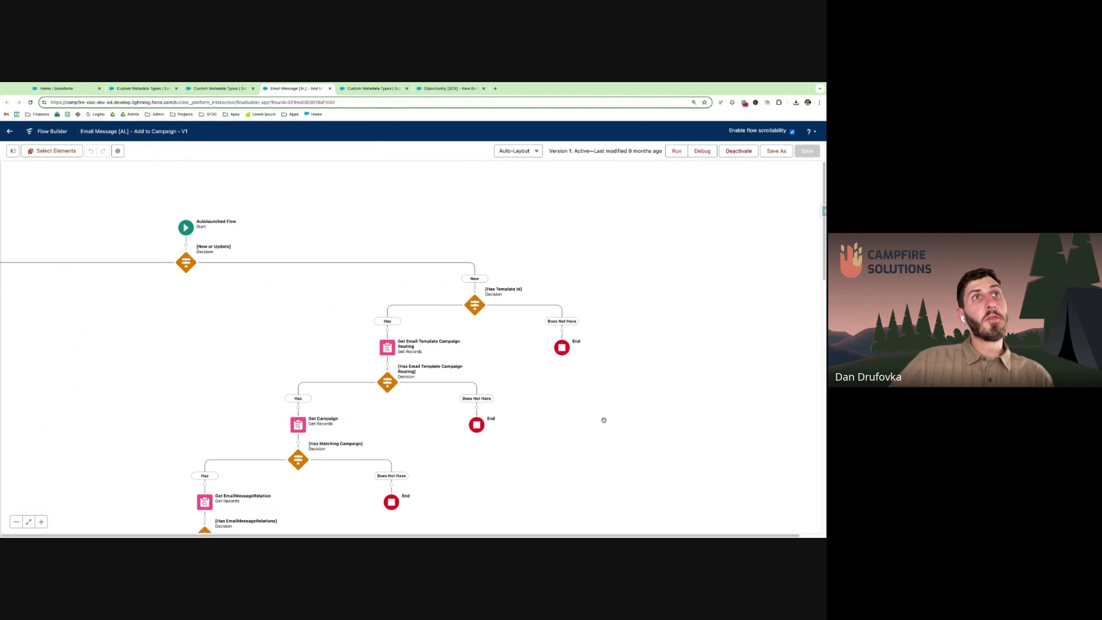
scroll(536, 382, "down", 1)
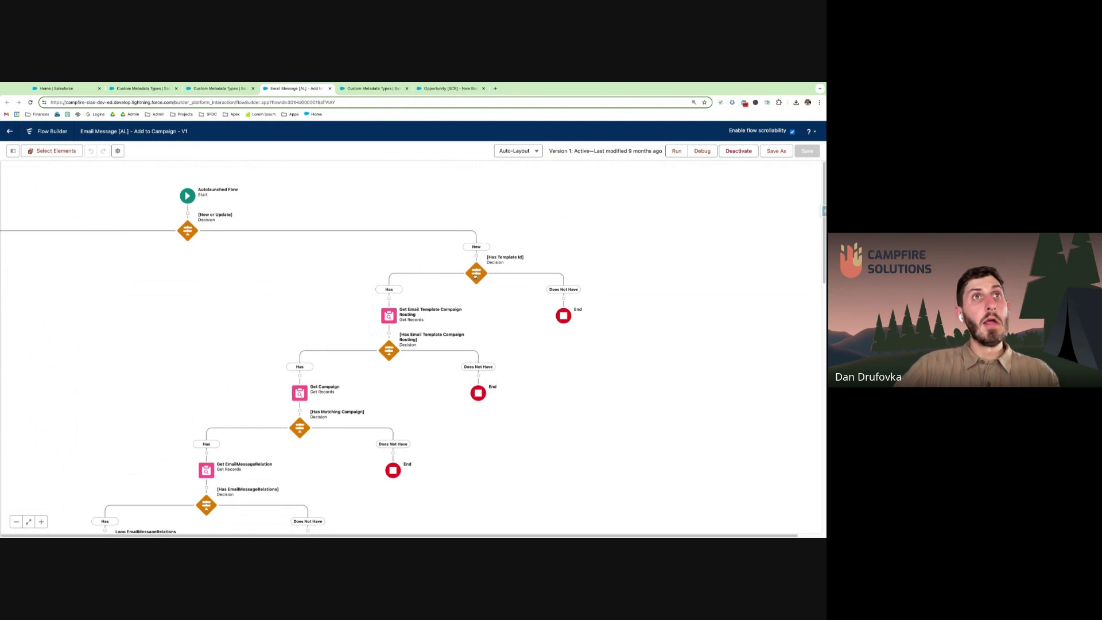
Step: Inspect the Has Template Id decision and its Email Template ID resource
double_click(477, 275)
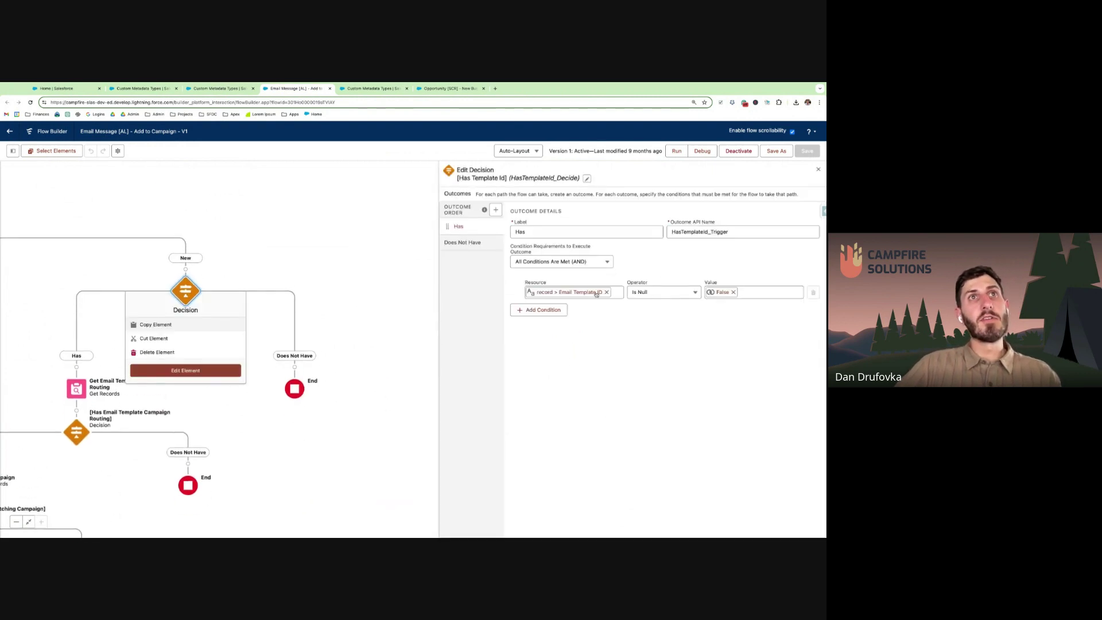
double_click(555, 292)
left_click(593, 292)
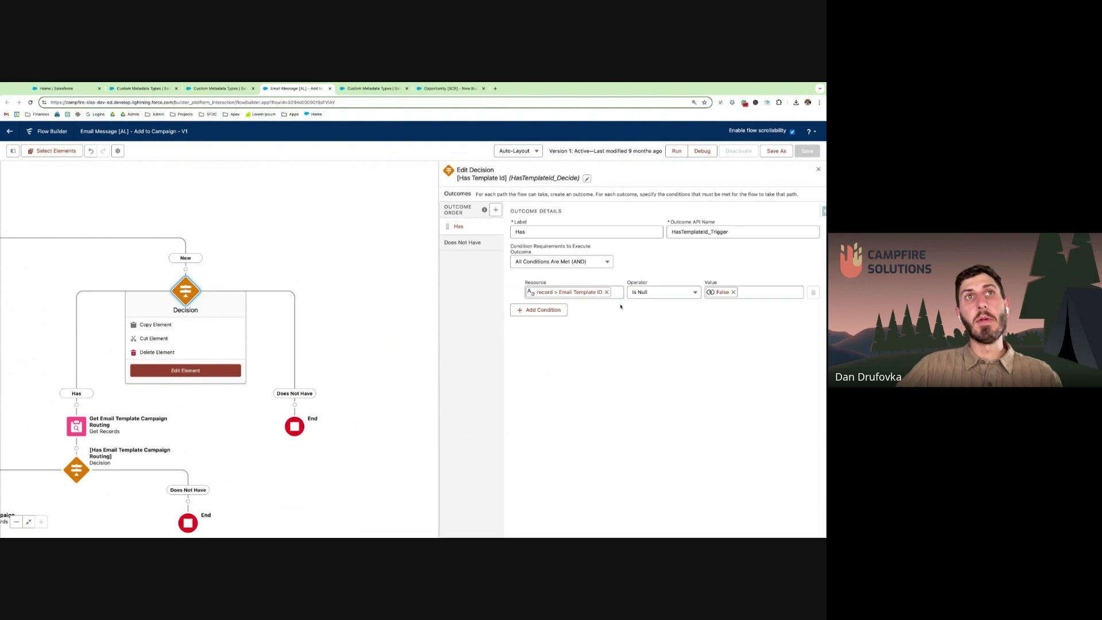
left_click(817, 169)
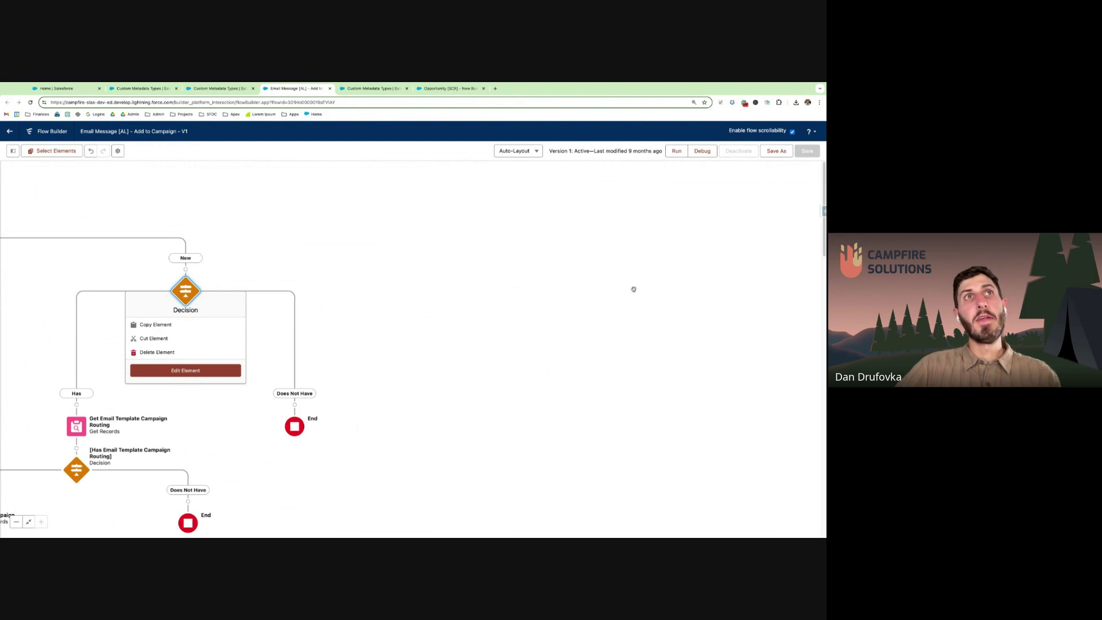
scroll(400, 301, "down", 5)
Step: Review the Get Email Template Campaign Routing lookup's object and filter value expression
double_click(347, 266)
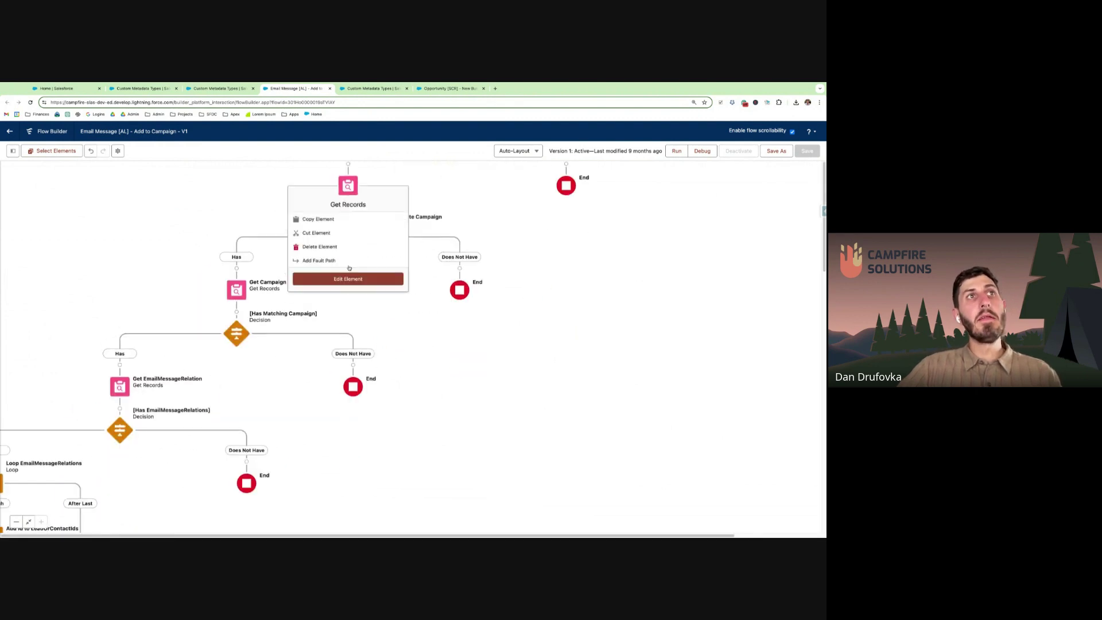
scroll(407, 219, "up", 2)
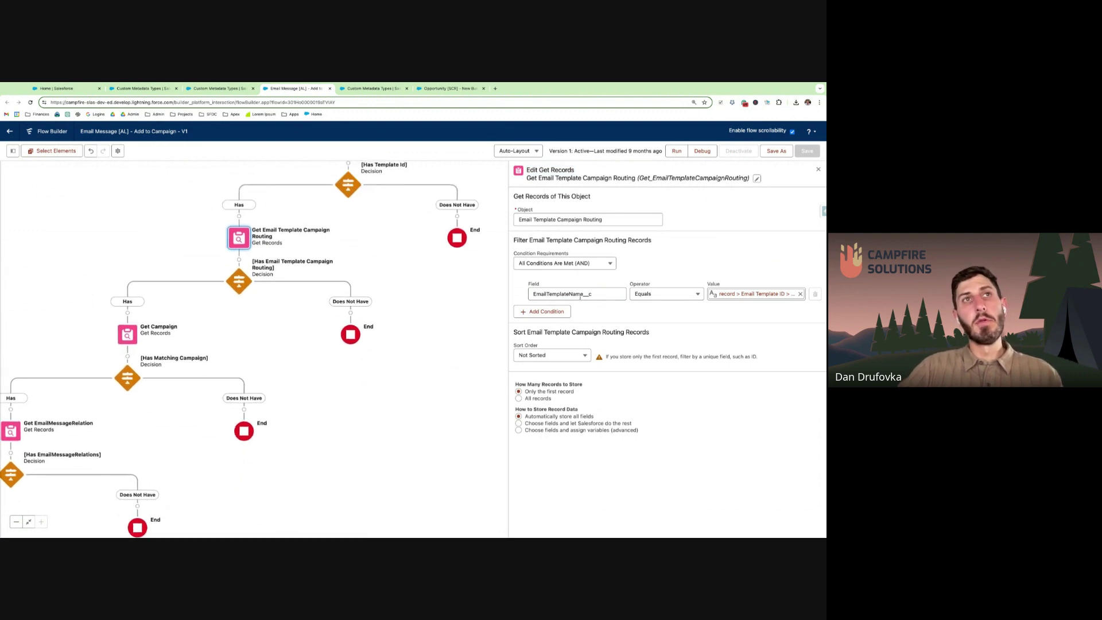
left_click(520, 219)
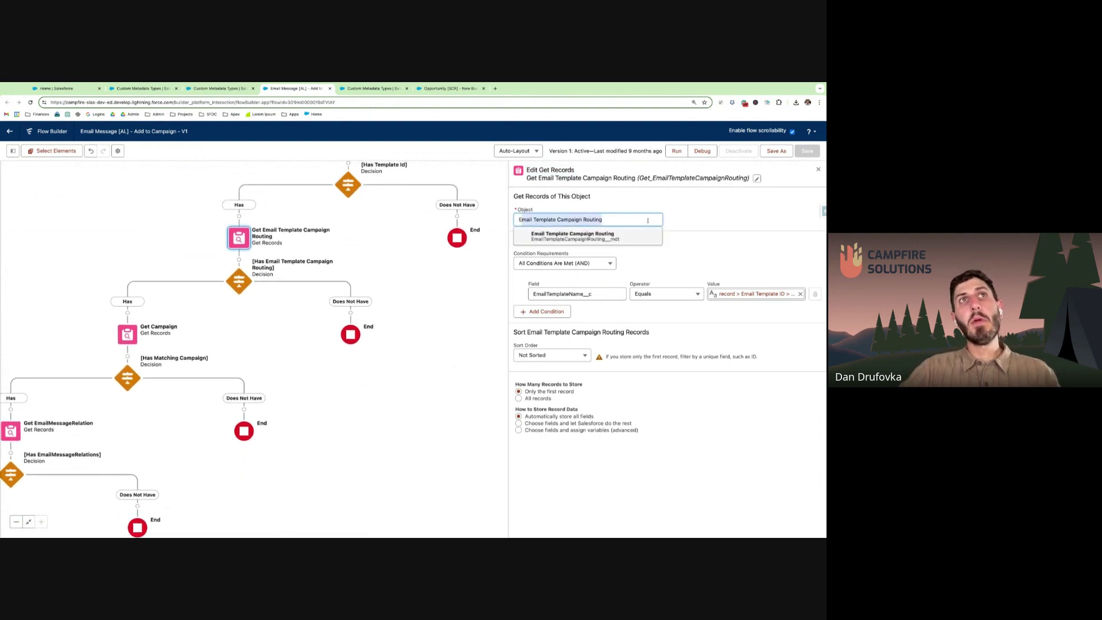
left_click(544, 221)
left_click(544, 221)
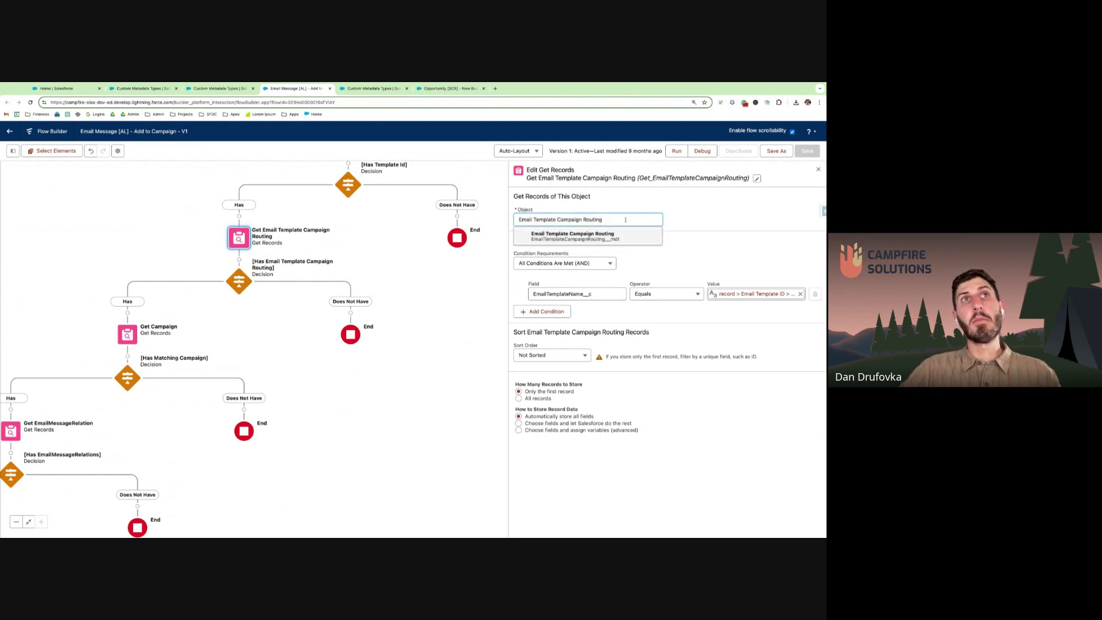
left_click(632, 202)
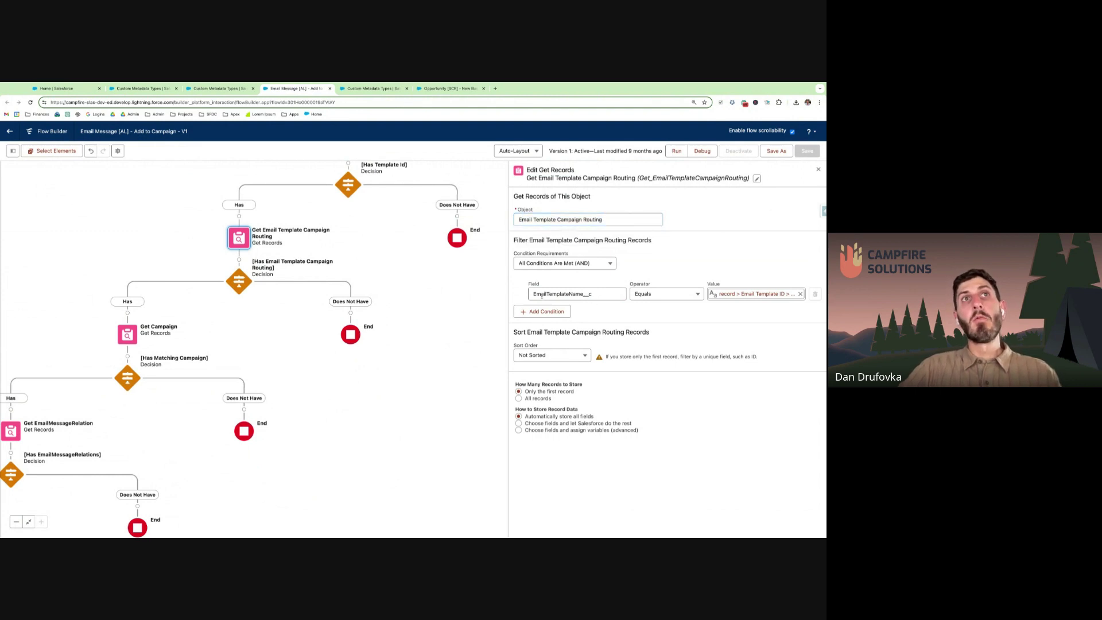
left_click(746, 293)
left_click_drag(786, 294, 736, 294)
left_click(764, 255)
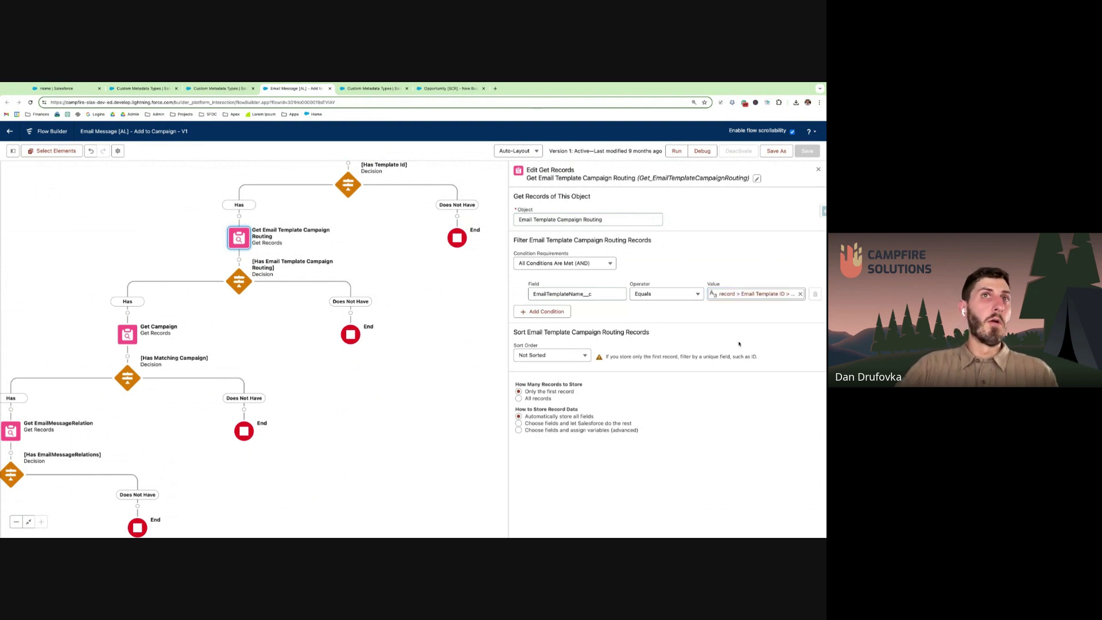
Step: Open the Has Email Template Campaign Routing decision for editing
left_click_drag(260, 282, 333, 291)
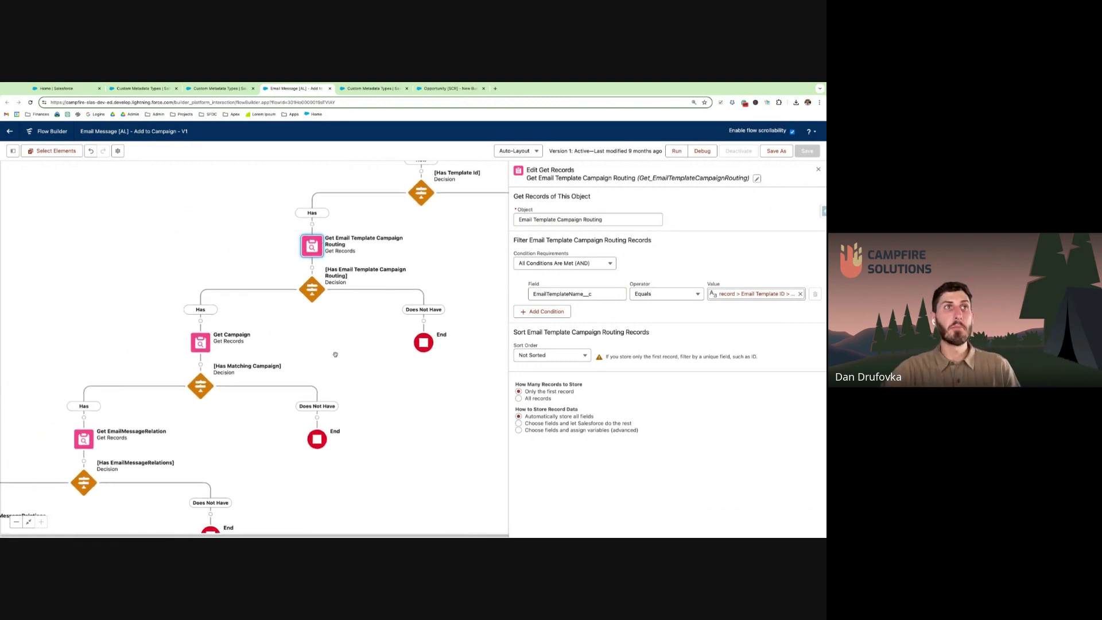
left_click(311, 289)
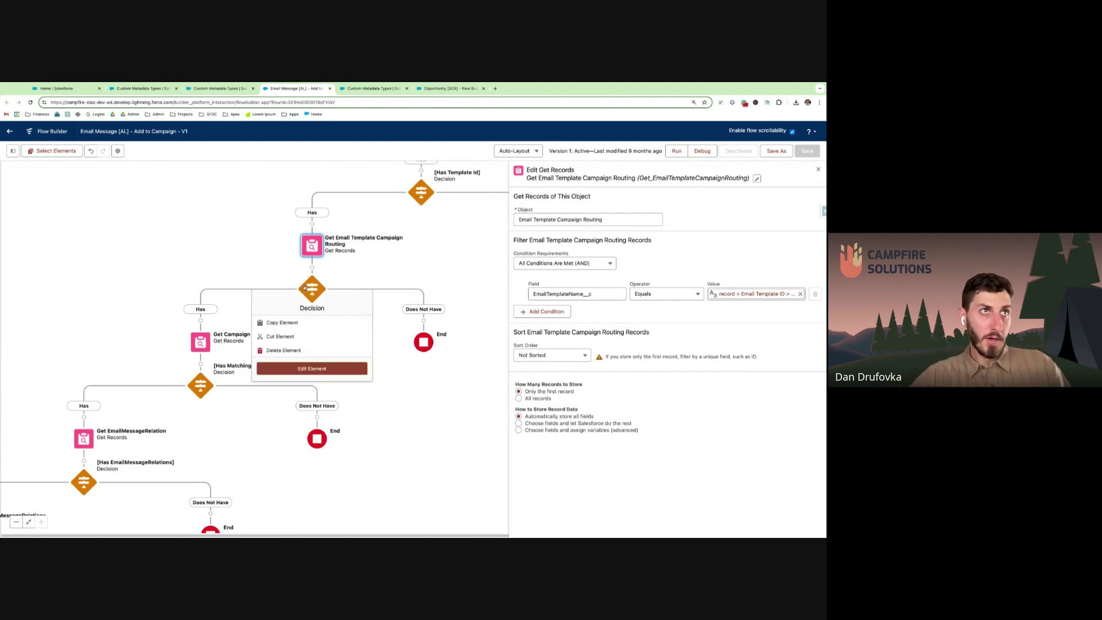
left_click(312, 370)
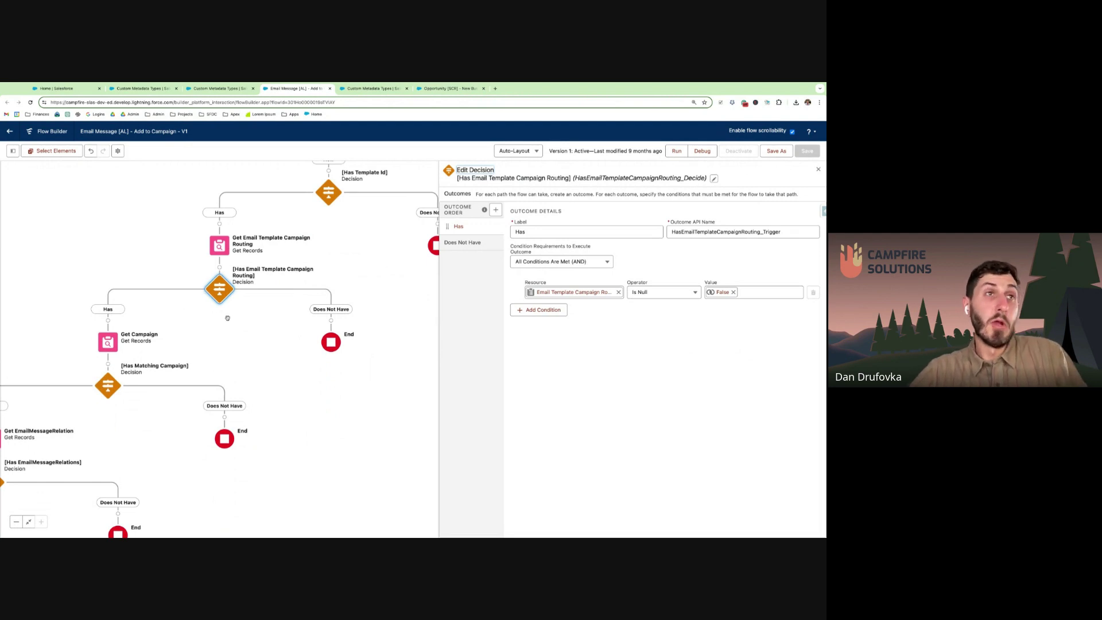
Step: Review the Get Campaign filter matching Campaign Name to the routing's campaign name merge field
scroll(227, 318, "left", 5)
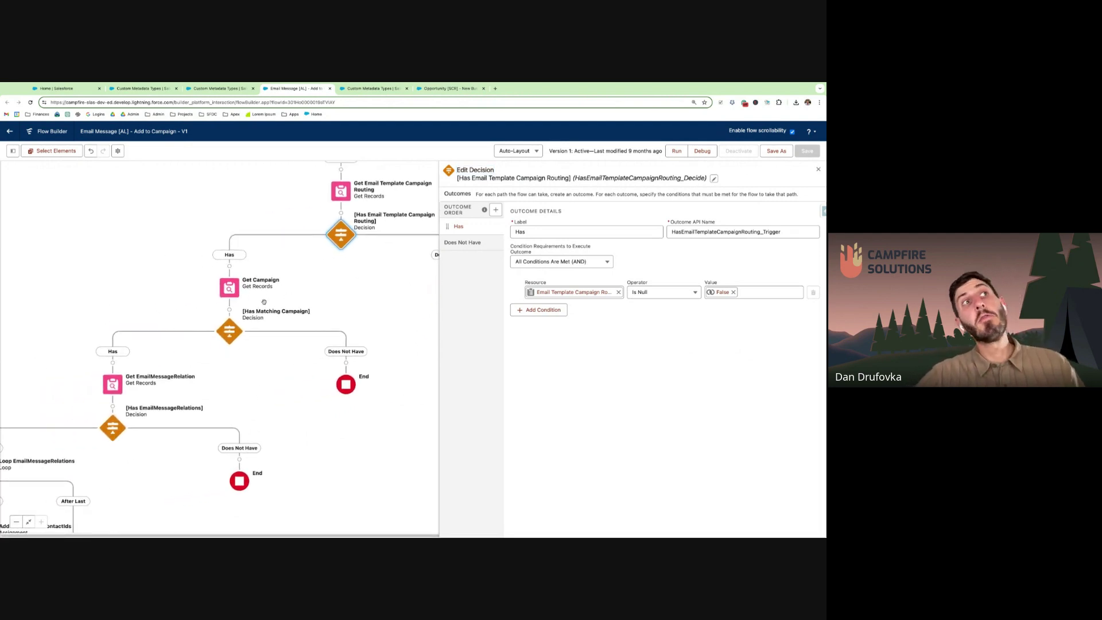
left_click(229, 286)
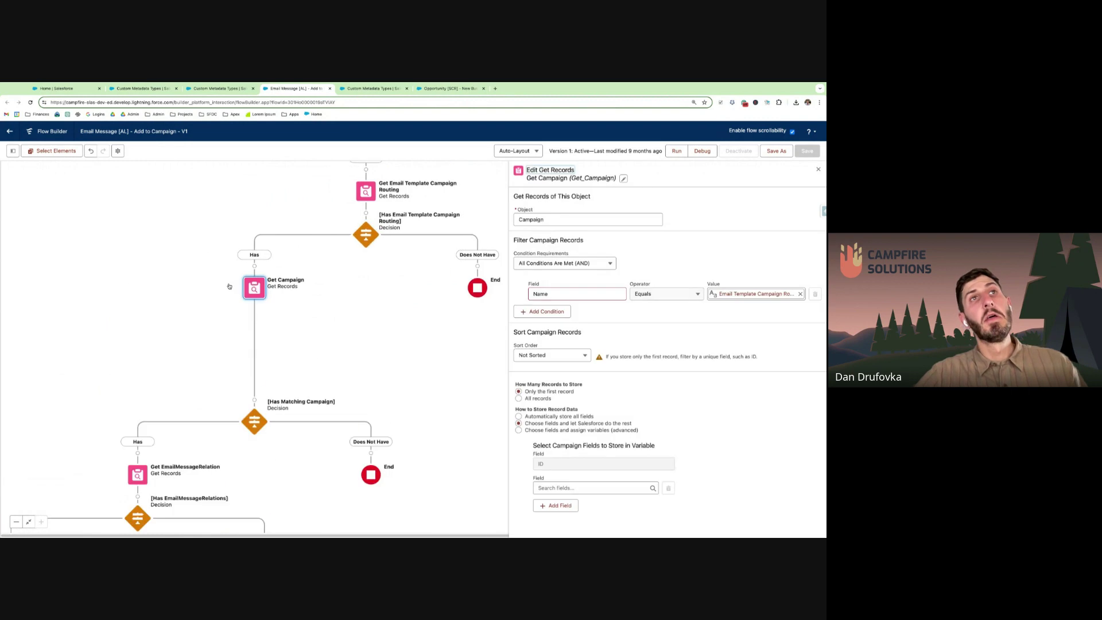
left_click(746, 294)
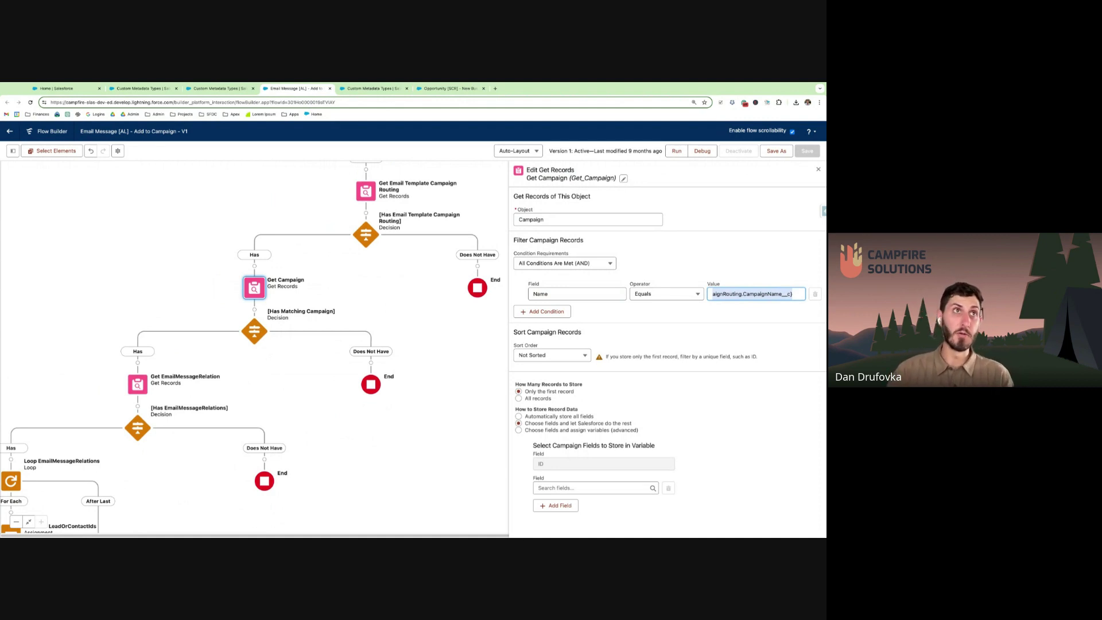
left_click(701, 234)
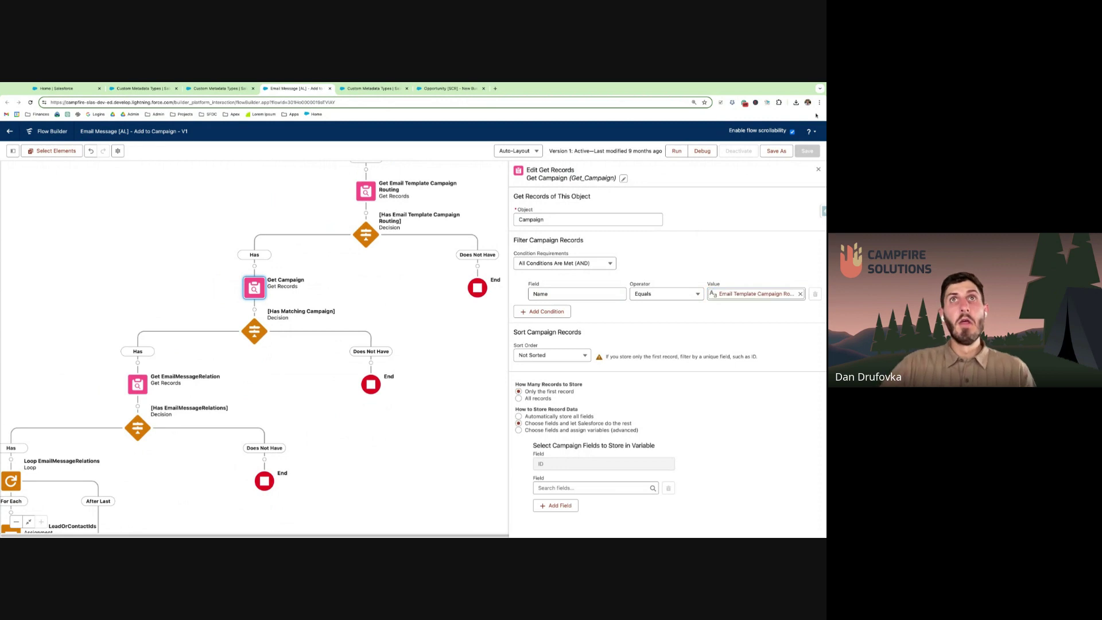
left_click(816, 170)
Step: Pan through the Has Template Id decision, loop, assignments and lower decision branches
left_click_drag(217, 337, 326, 312)
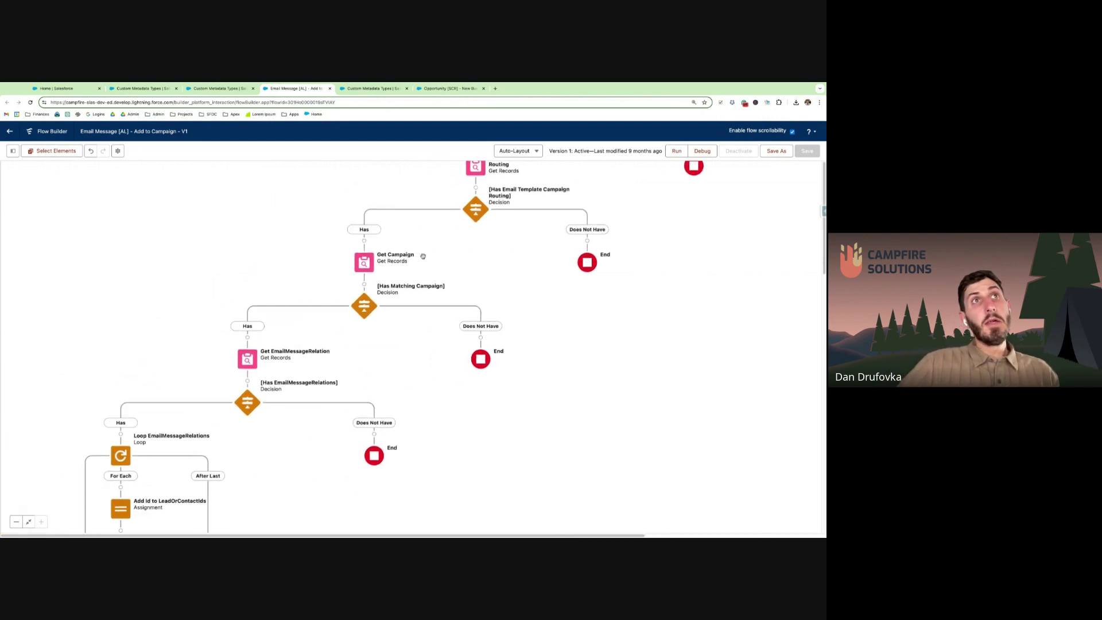
left_click_drag(400, 262, 406, 370)
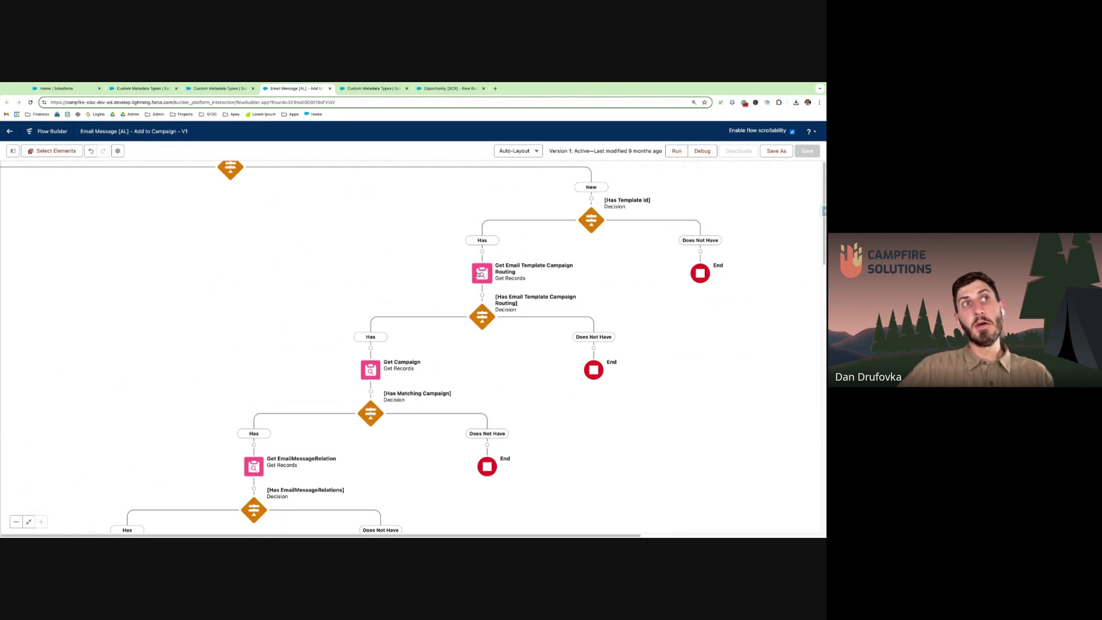
left_click_drag(408, 383, 395, 279)
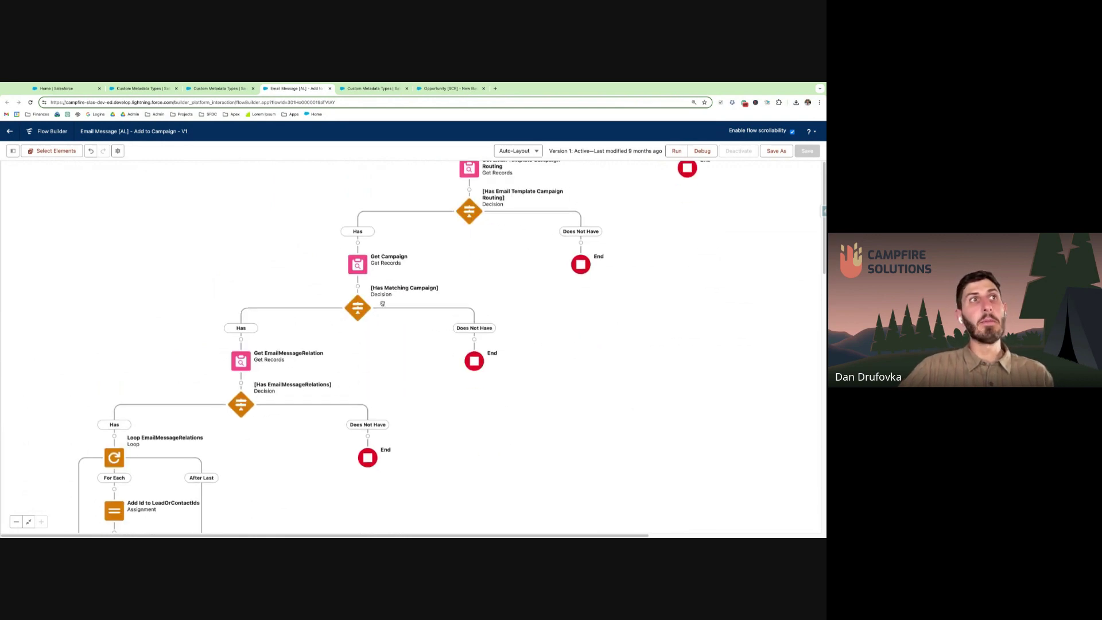
scroll(336, 418, "down", 3)
scroll(336, 417, "left", 3)
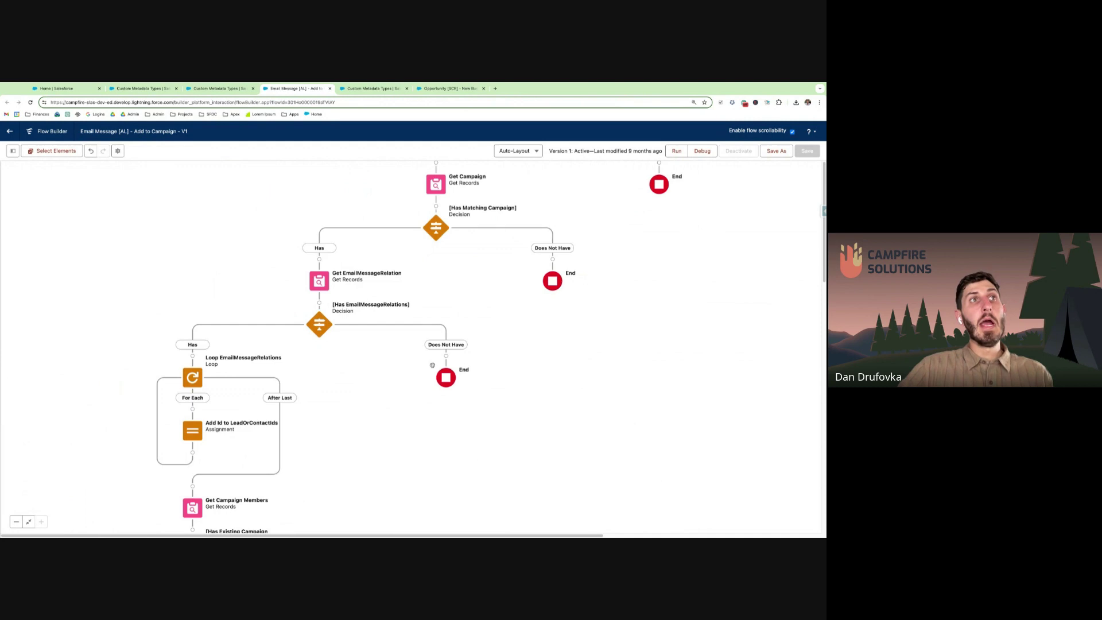
left_click(16, 521)
left_click_drag(519, 505, 515, 427)
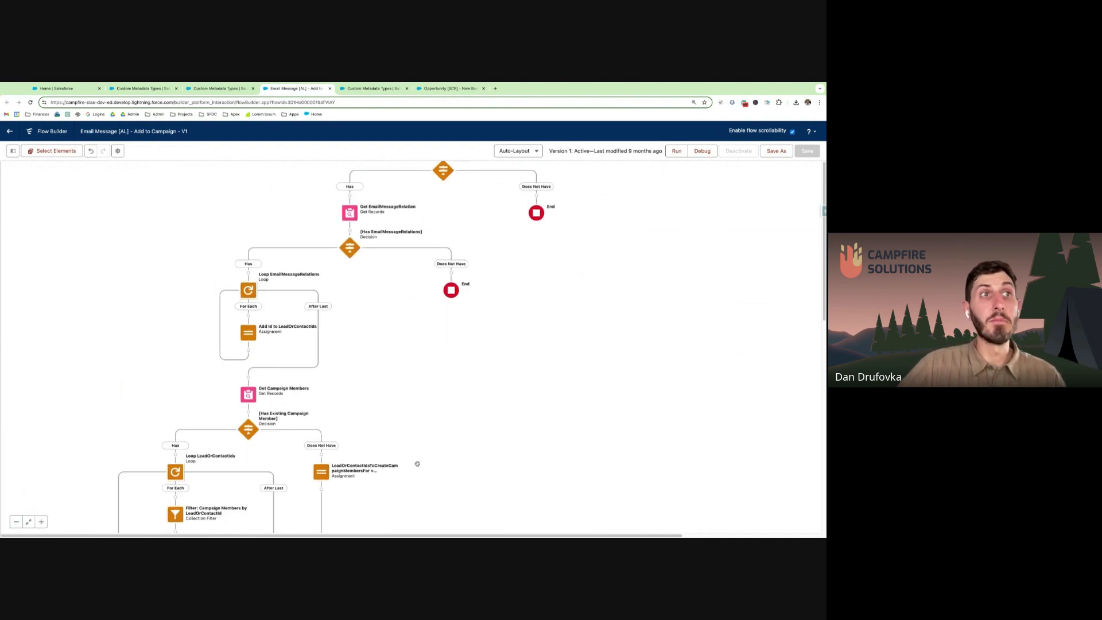
scroll(417, 464, "down", 10)
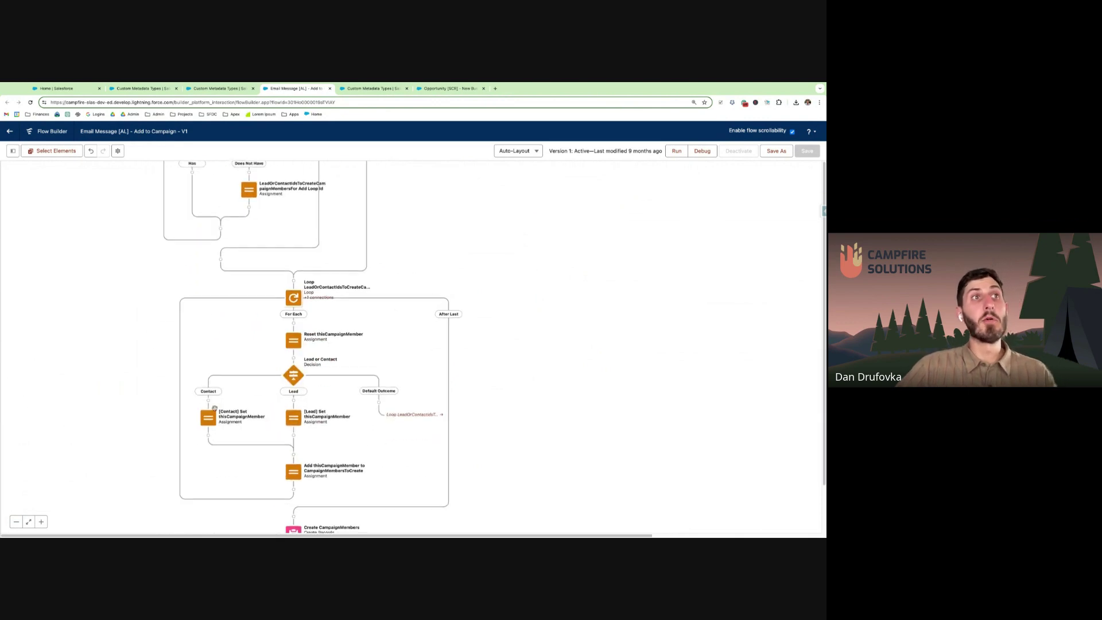
Step: Zoom to the end of the flow and open Create CampaignMembers' record collection settings
left_click(16, 521)
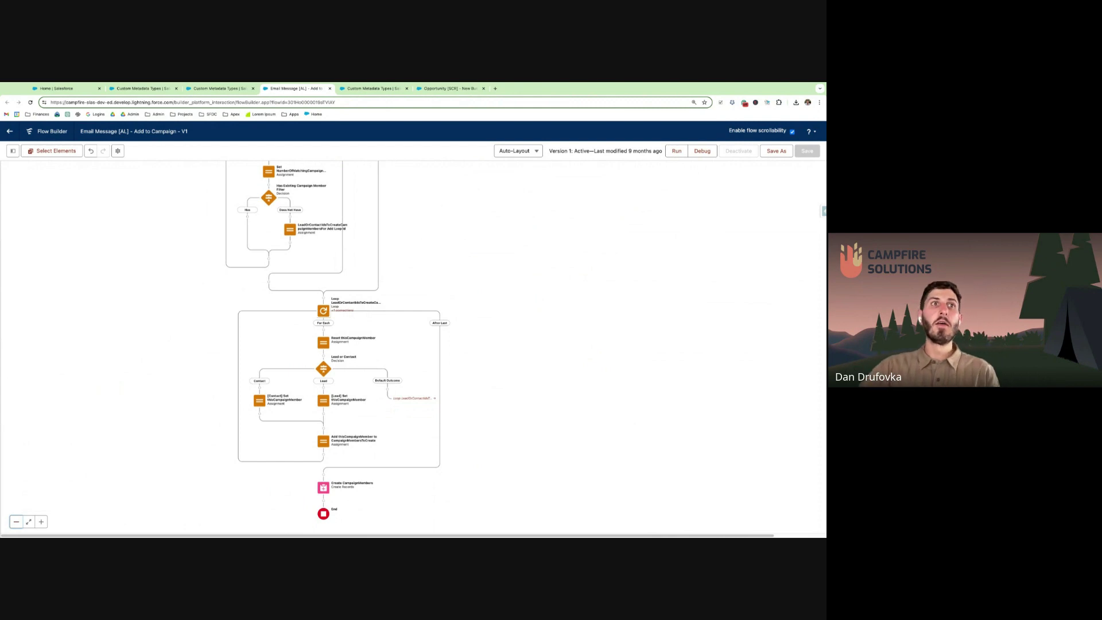
scroll(404, 375, "up", 5)
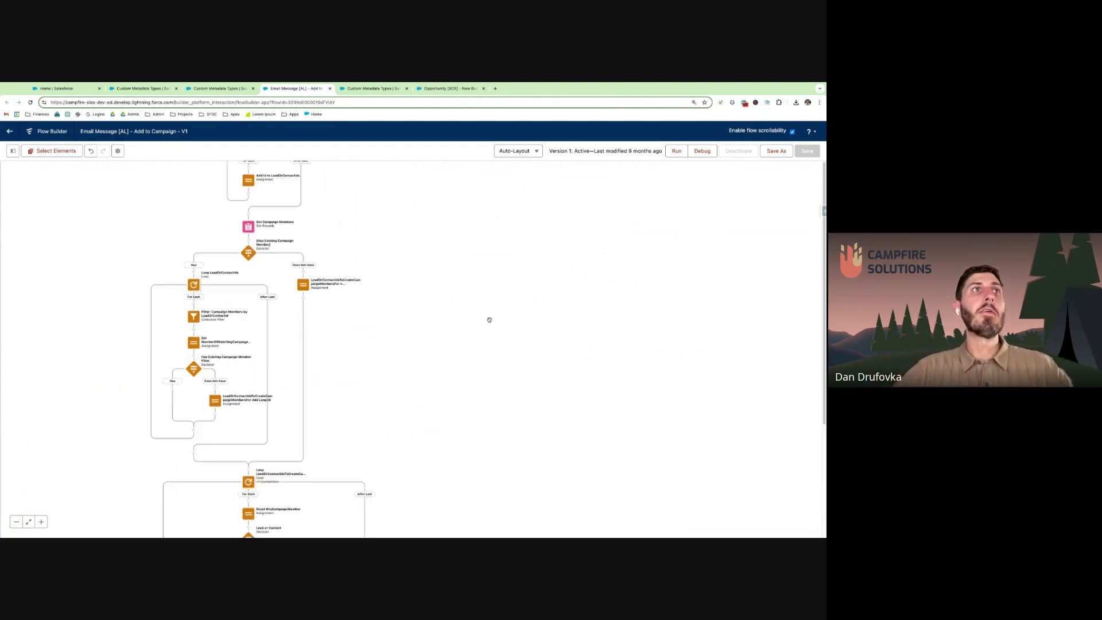
scroll(279, 333, "down", 10)
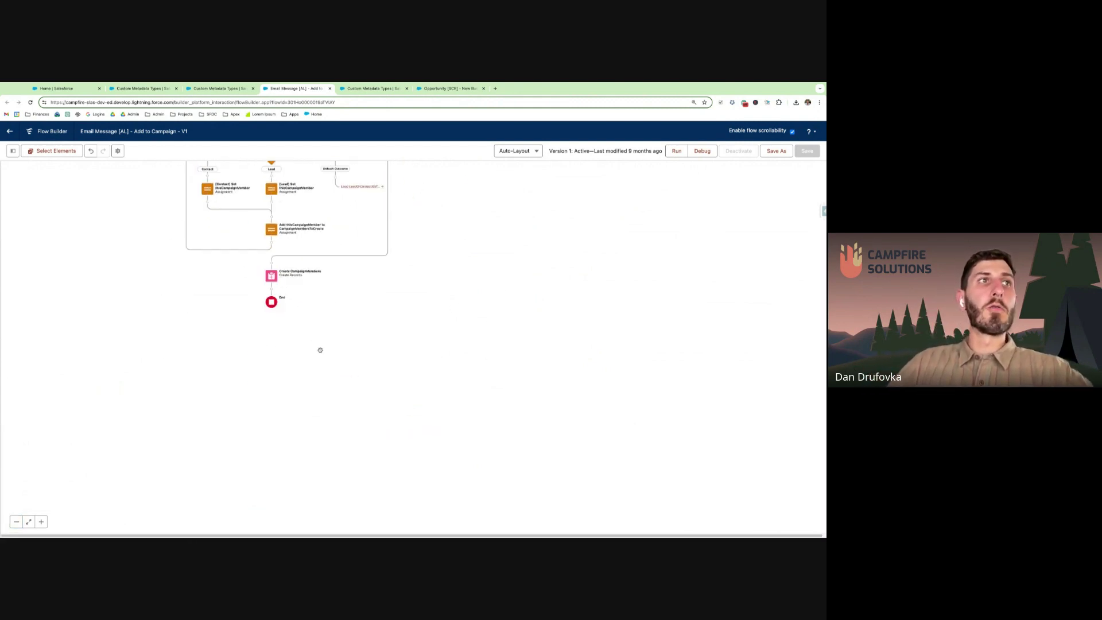
left_click(272, 298)
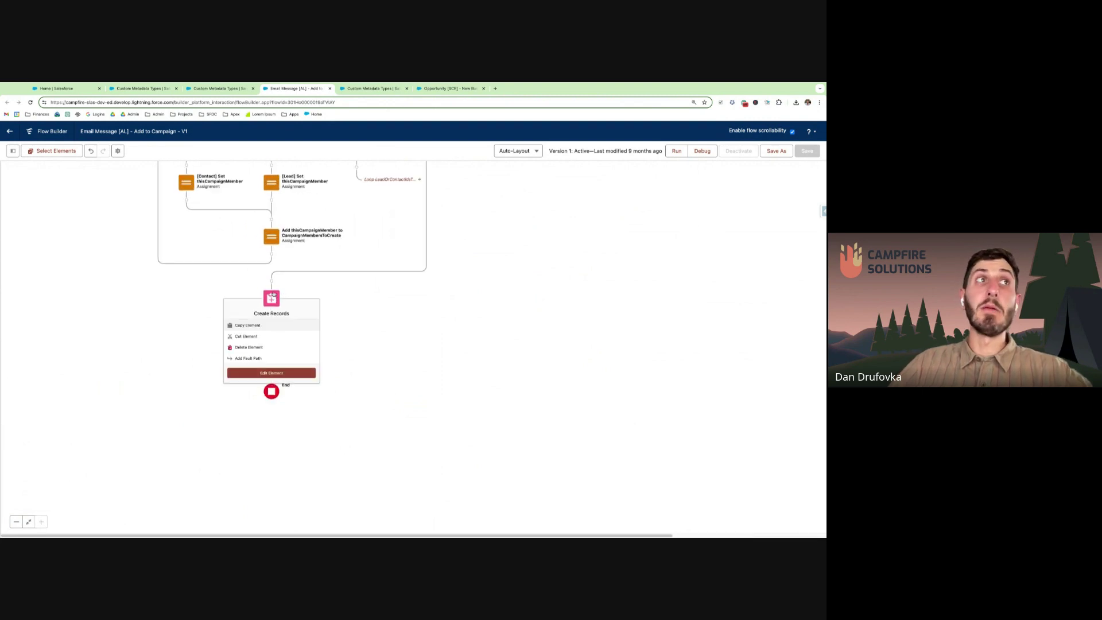
left_click(241, 325)
left_click(593, 259)
Step: Inspect the [Lead] Set thisCampaignMember assignment's variable references, including the LeadId part
left_click(282, 219)
scroll(282, 219, "up", 3)
left_click(254, 285)
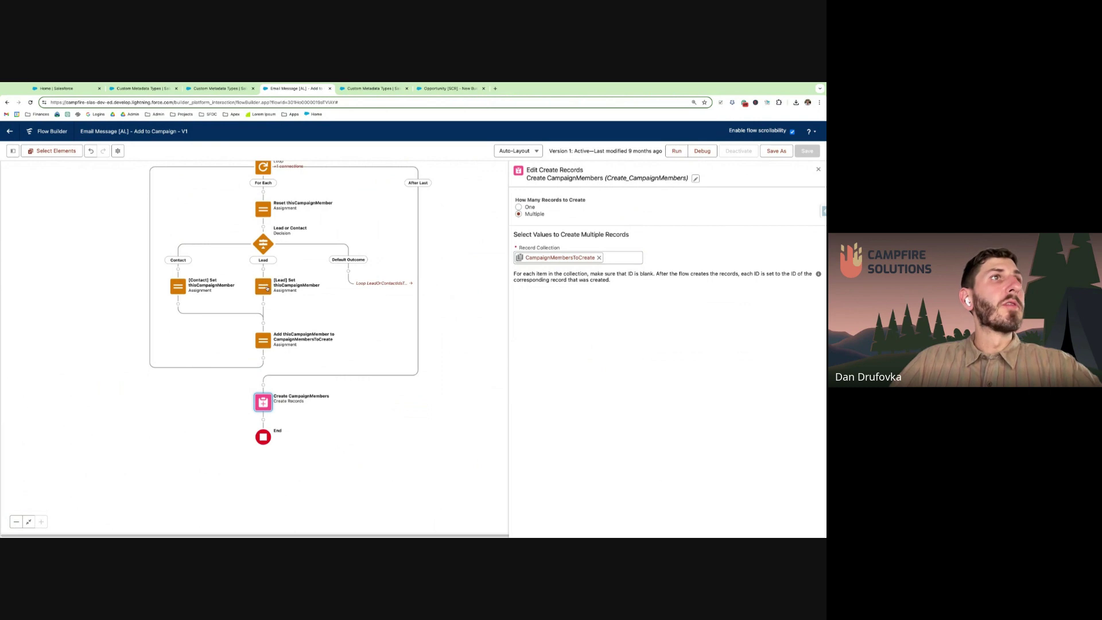
left_click(584, 233)
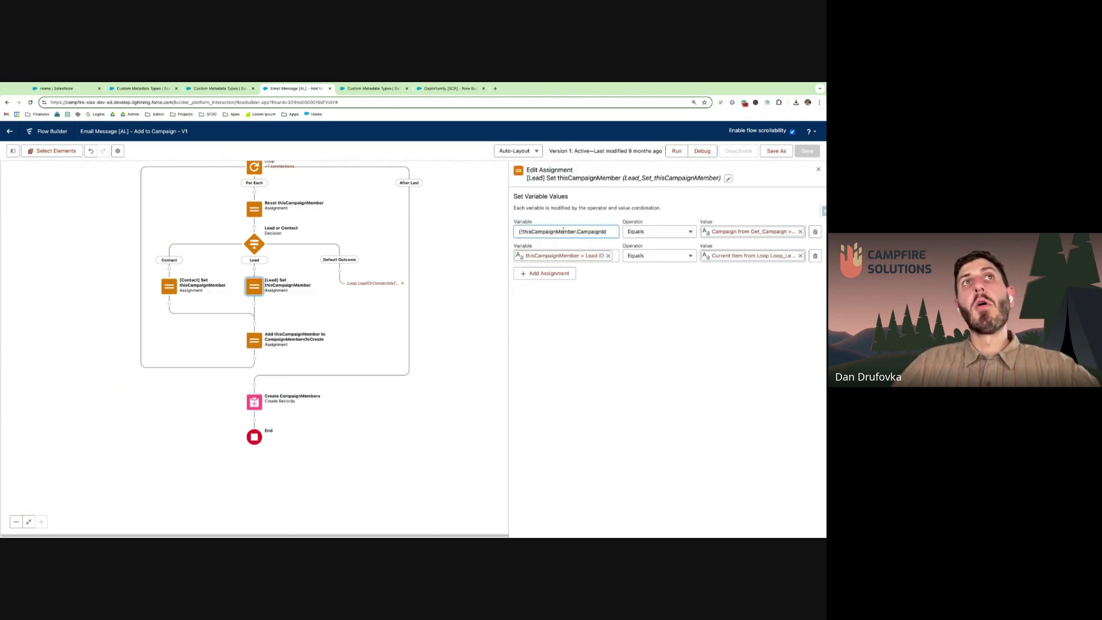
left_click(595, 256)
left_click_drag(595, 256, 563, 256)
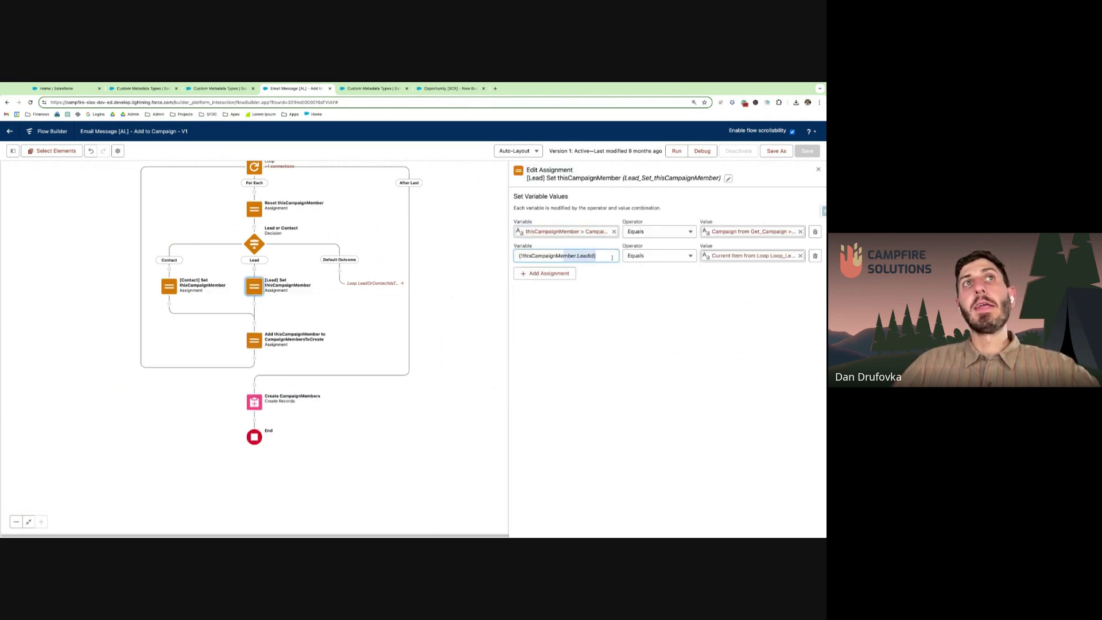
left_click(702, 200)
Step: Close the assignment settings and scroll back up to the flow's Start node
left_click(818, 170)
scroll(545, 253, "up", 10)
scroll(543, 450, "up", 6)
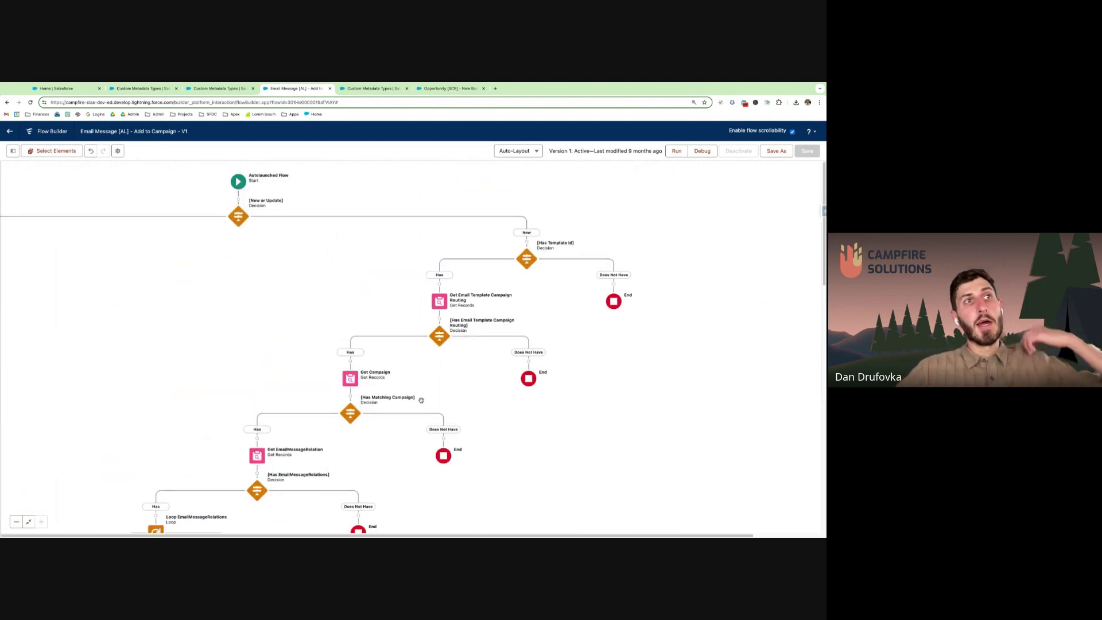
Step: Switch to the Test1 routing record tab showing Campaign Name and Email Template Name 'Test'
scroll(420, 400, "down", 2)
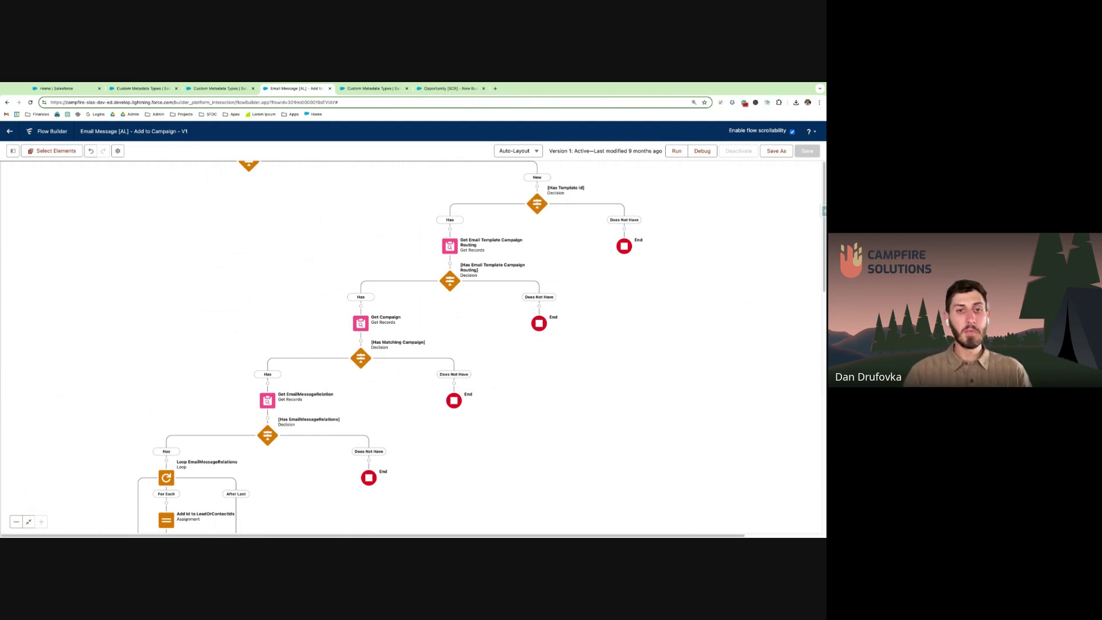
left_click(222, 89)
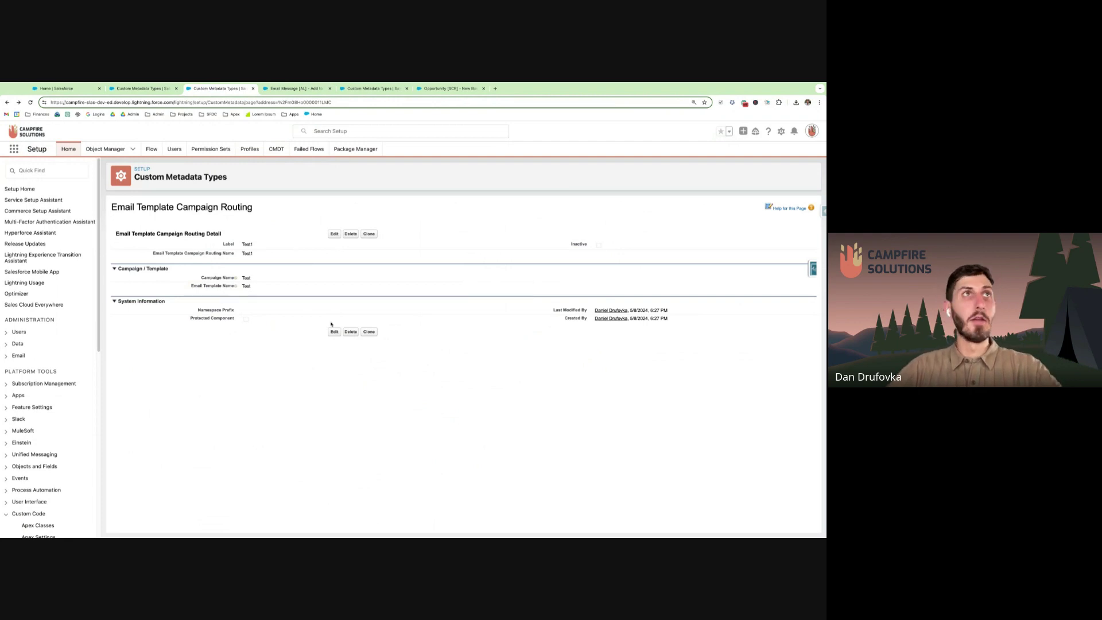
Step: Close the routing record and flow tabs, view Opportunity Setting, then reopen the Account Plan Setting tab
key("super+w")
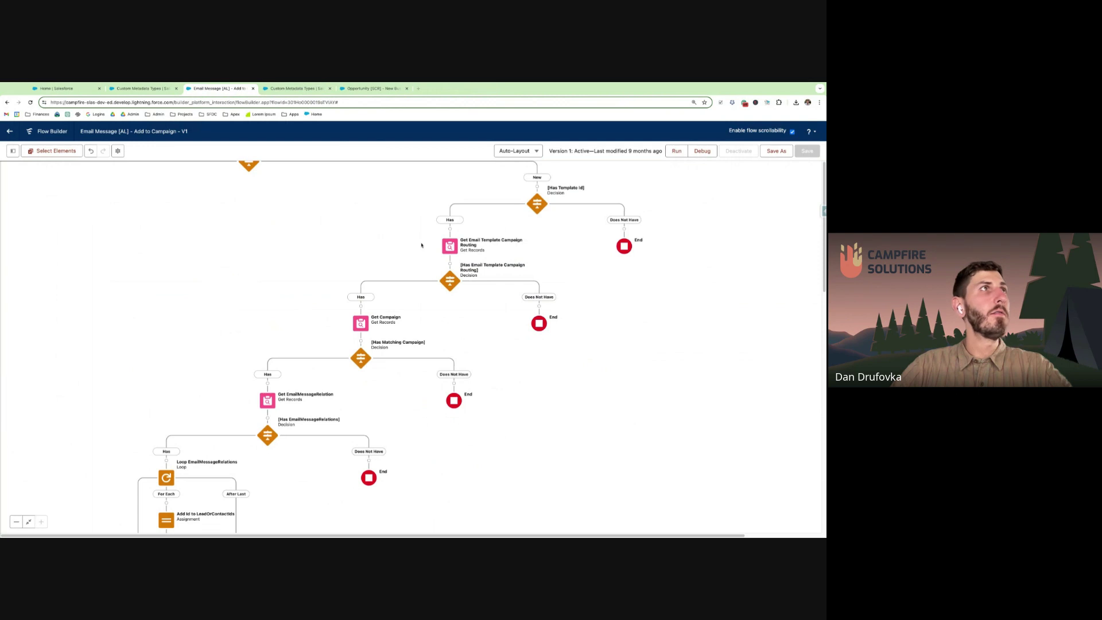
key("super+w")
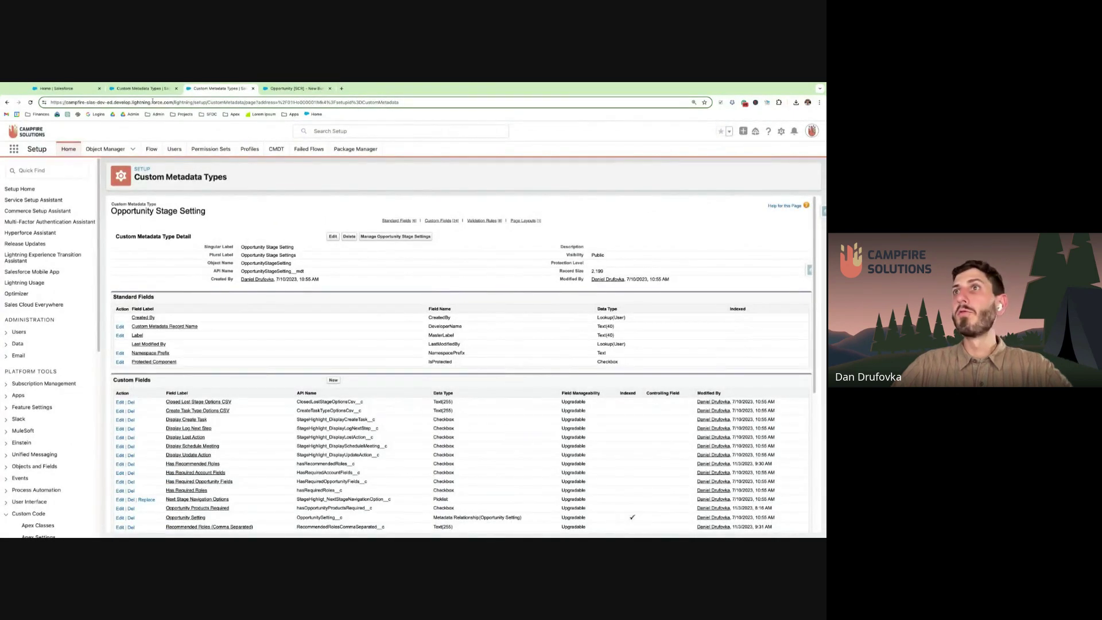
left_click(157, 89)
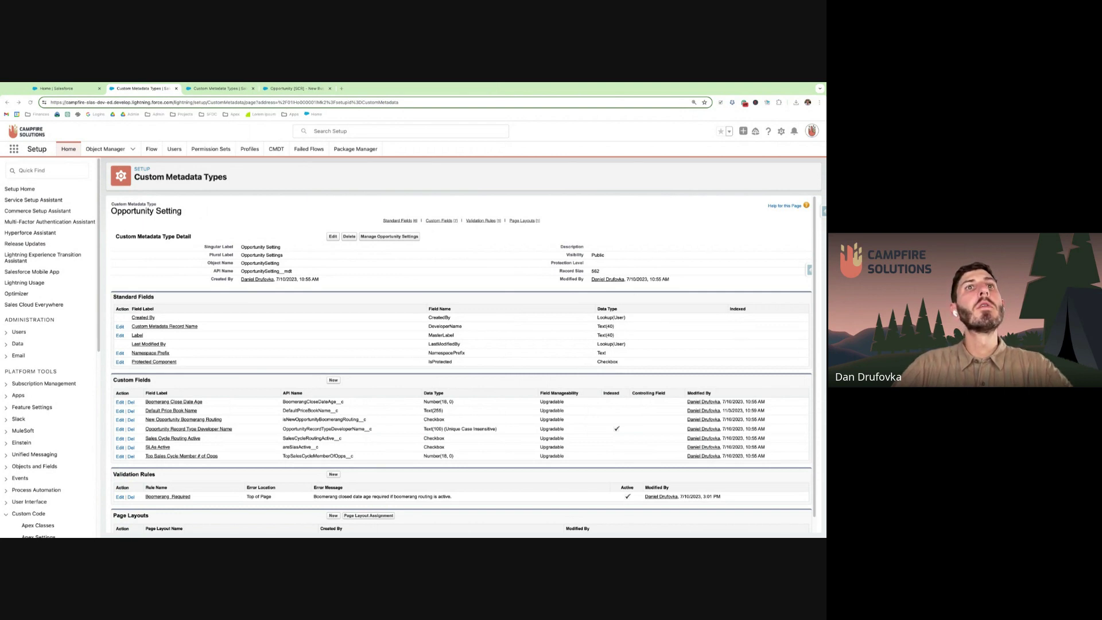
key("super+shift+t")
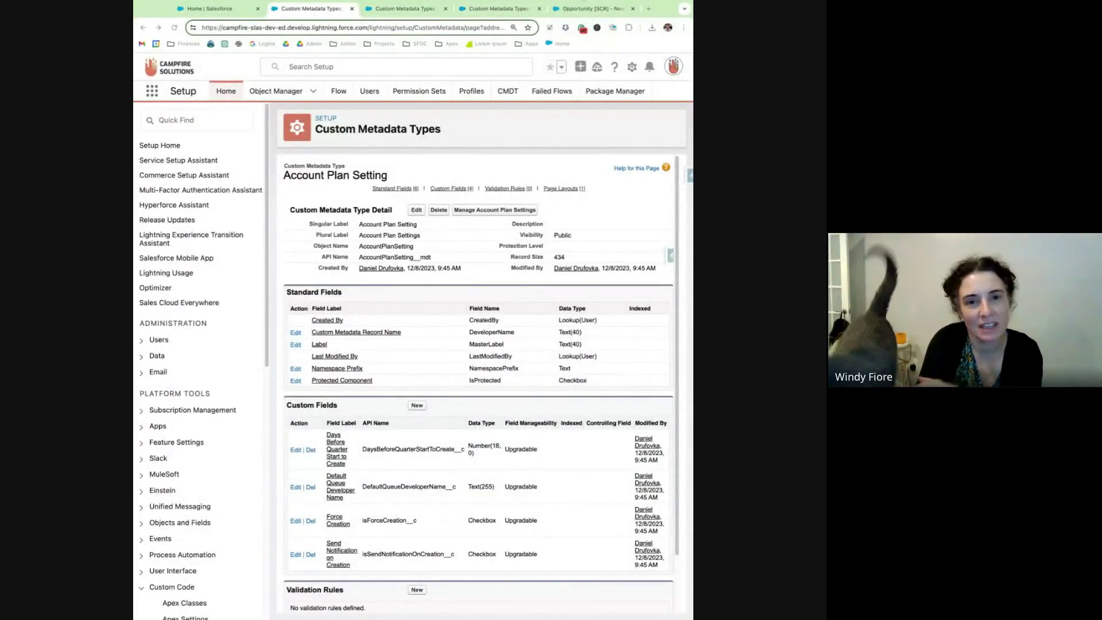
Step: Check the Account Plan flow and metadata tabs, close Home, and move Opportunity Setting's tab left
key("super+shift+t")
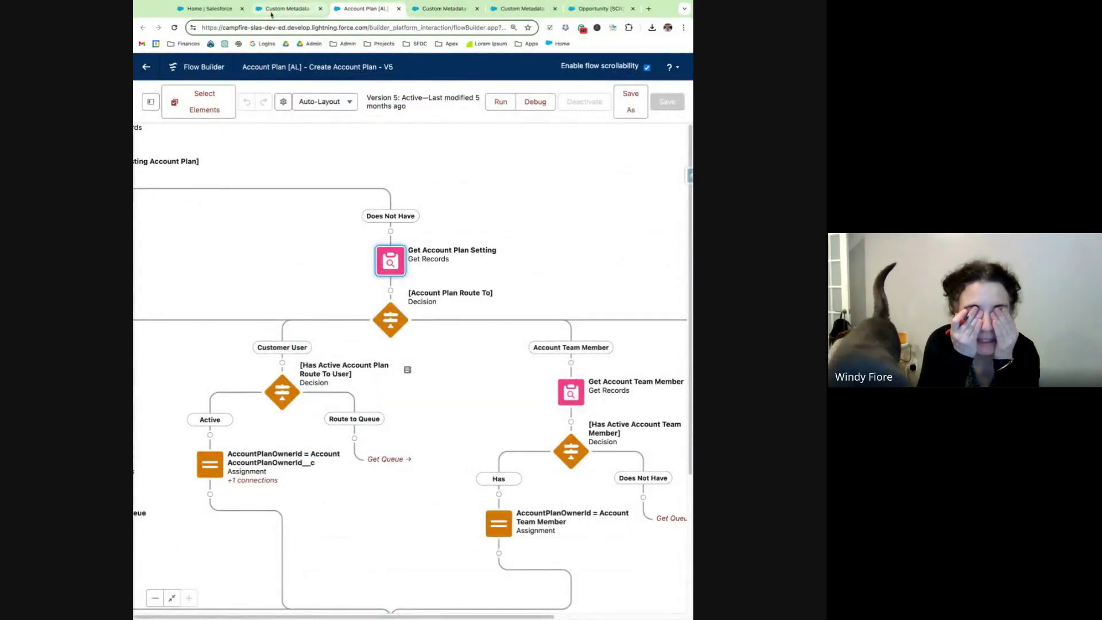
left_click(288, 11)
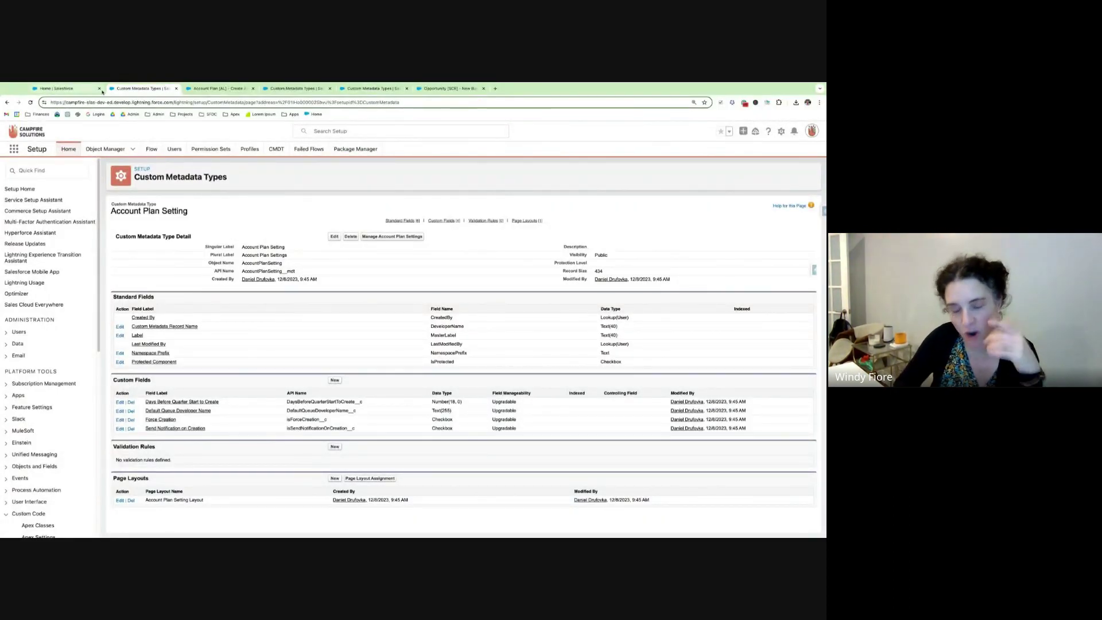
left_click(98, 89)
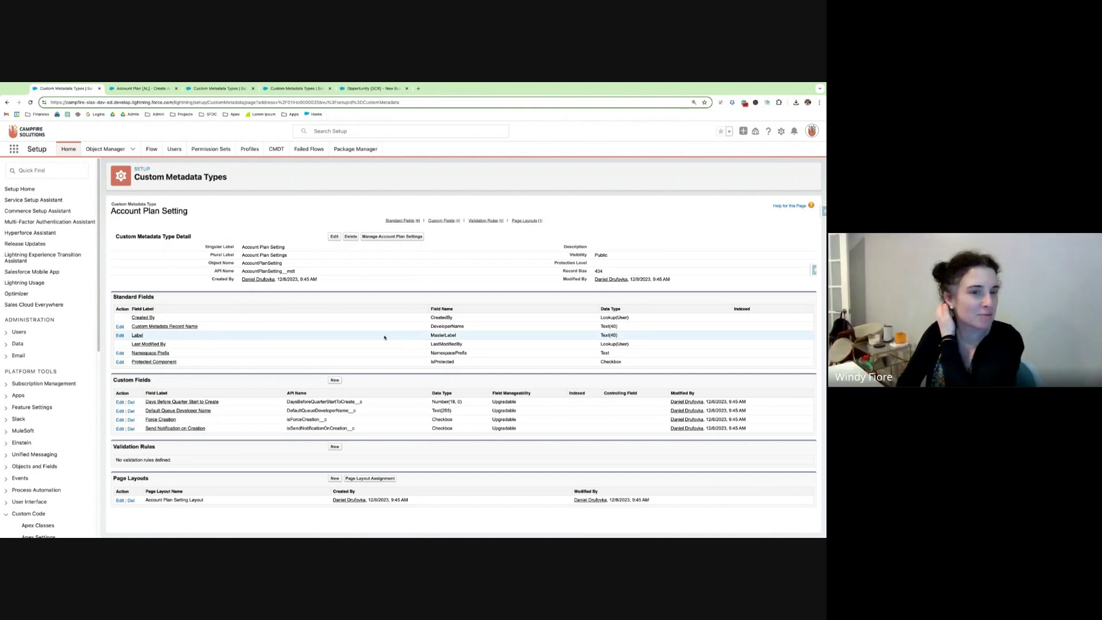
mouse_move(224, 88)
left_mouse_down()
mouse_move(149, 89)
mouse_move(270, 88)
mouse_move(221, 88)
left_mouse_up()
Step: List the Account Plan Settings records from the Account Plan Setting metadata type
left_click(66, 88)
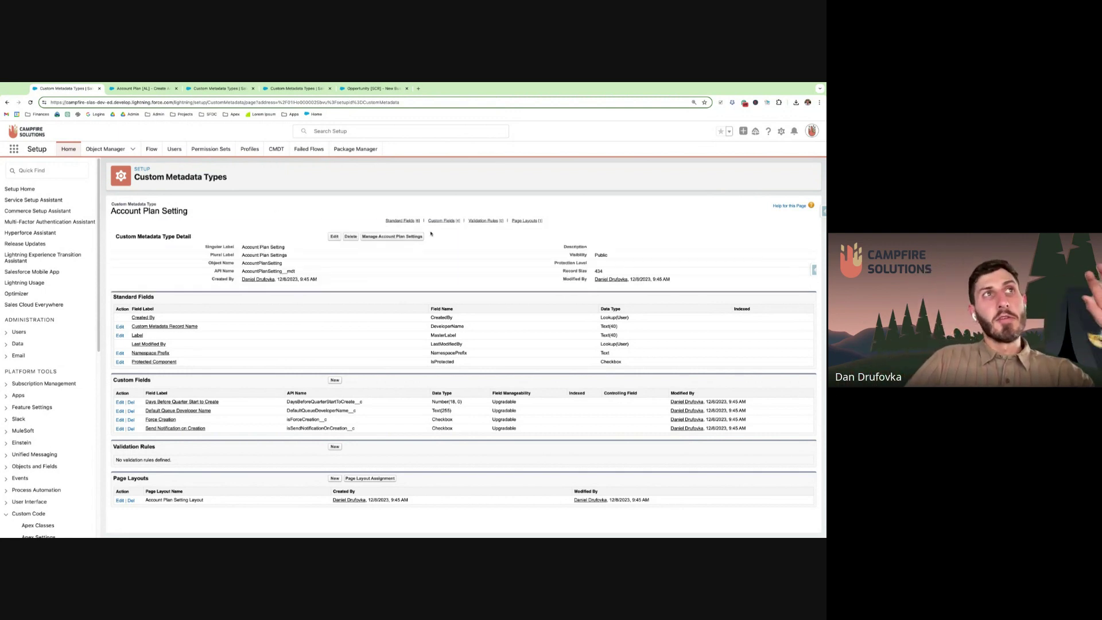
left_click(388, 236)
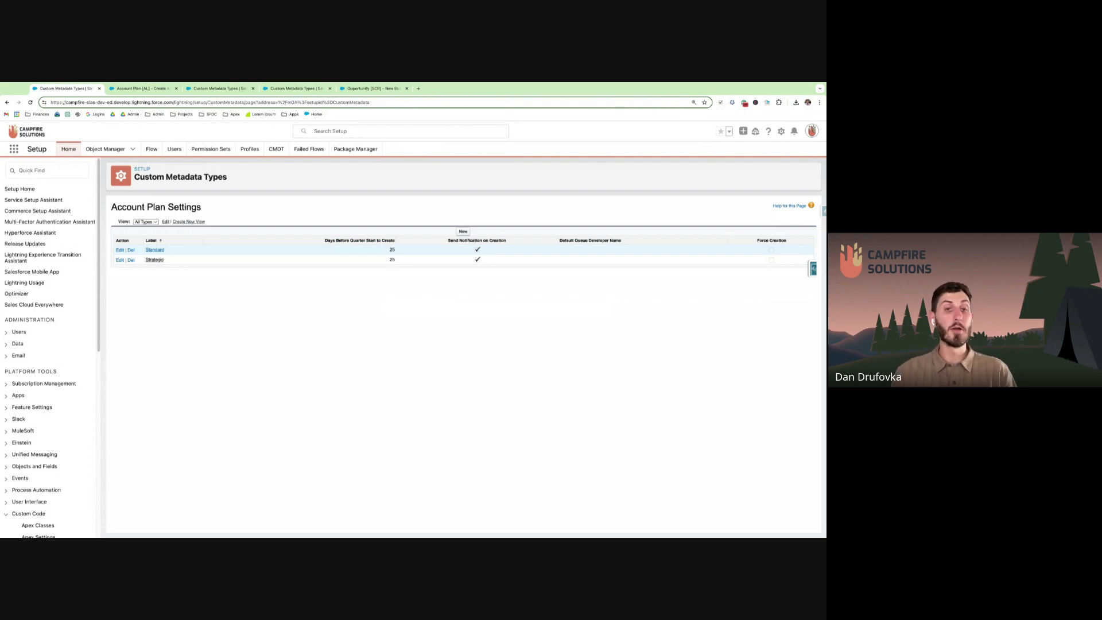
Step: Review the Standard record's 25 days, Default Queue Developer Name and Send Notification on Creation, then return to the flow
left_click(155, 249)
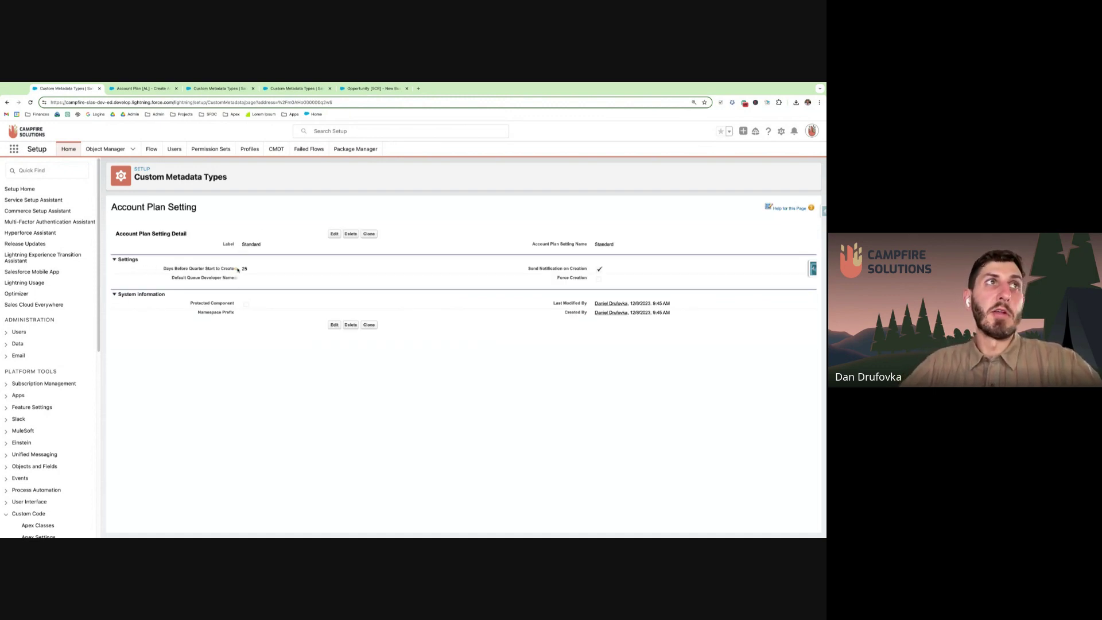
left_click(272, 272)
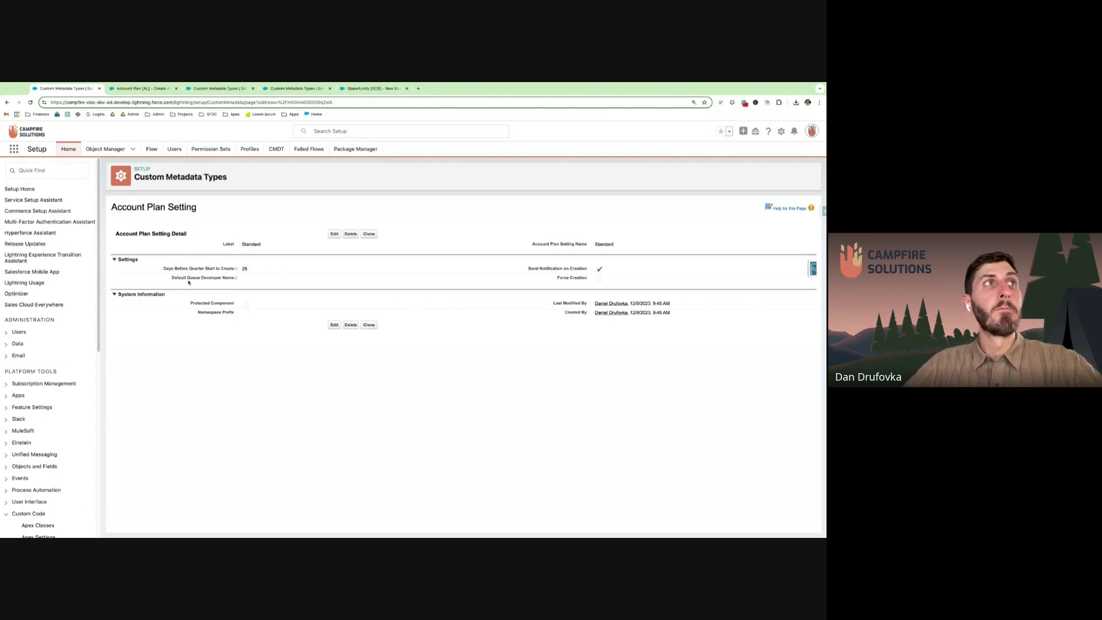
left_click_drag(171, 279, 236, 279)
left_click(253, 277)
left_click_drag(163, 279, 273, 285)
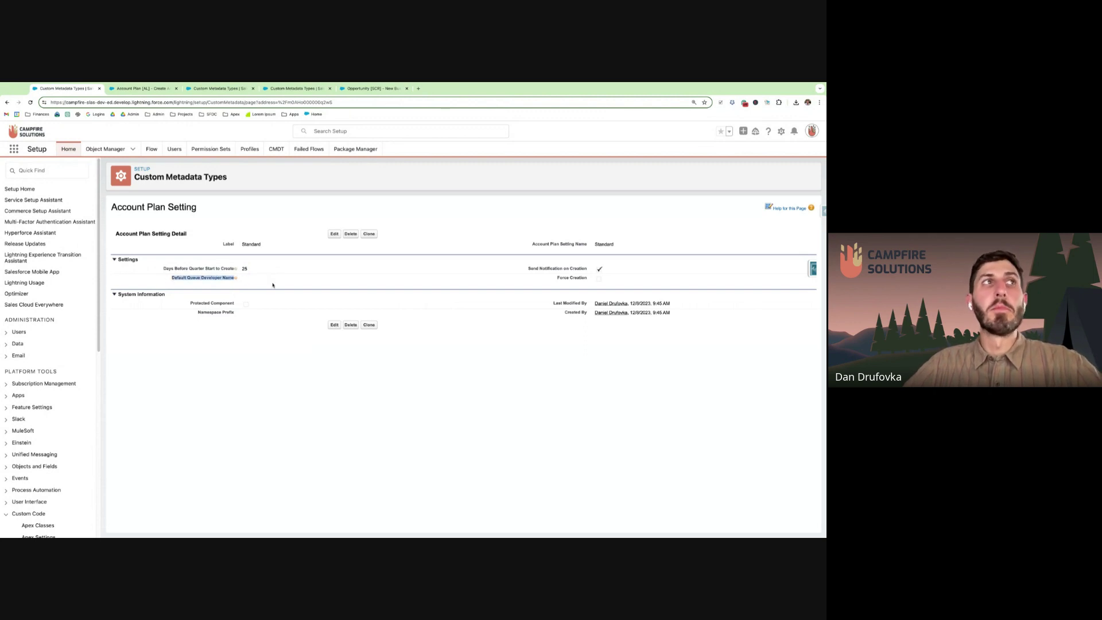
left_click(244, 280)
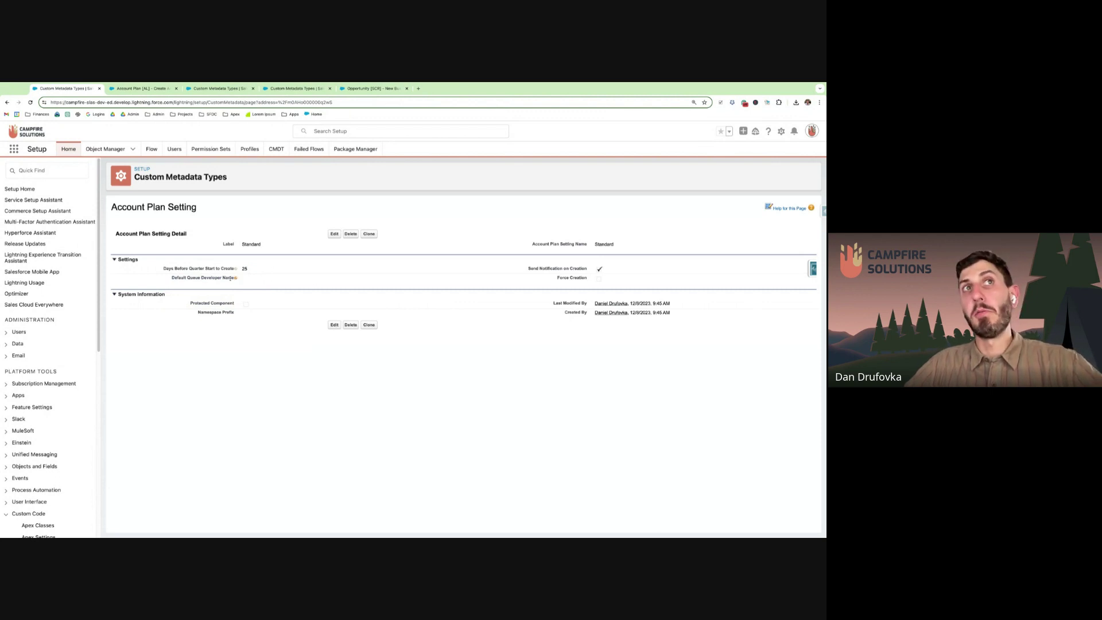
left_click_drag(522, 269, 575, 269)
left_click(519, 274)
left_click(575, 269)
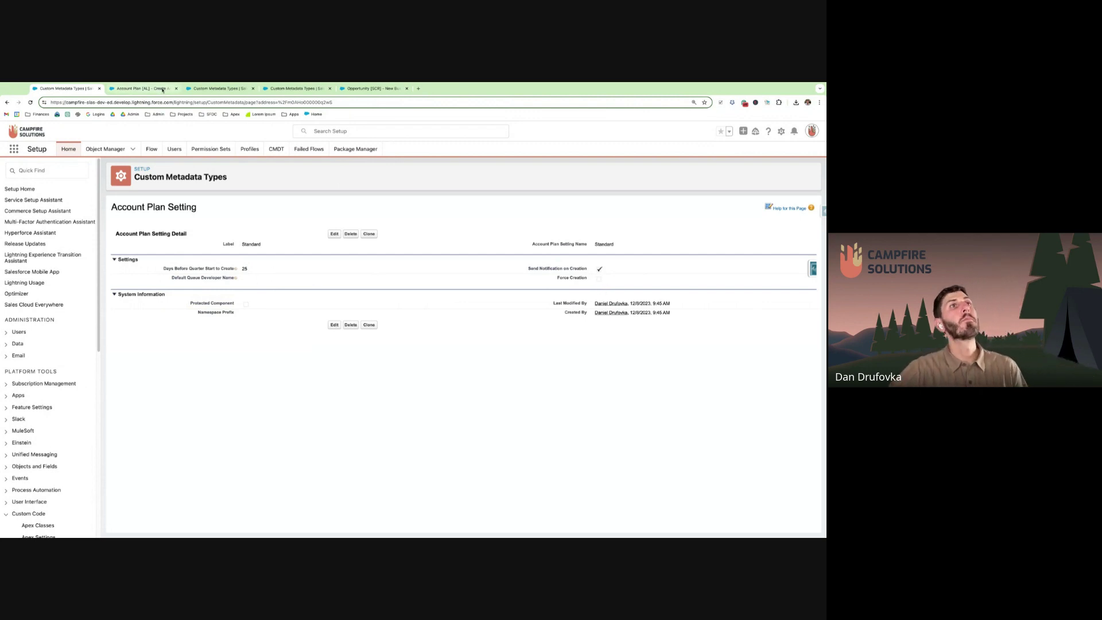
left_click(162, 89)
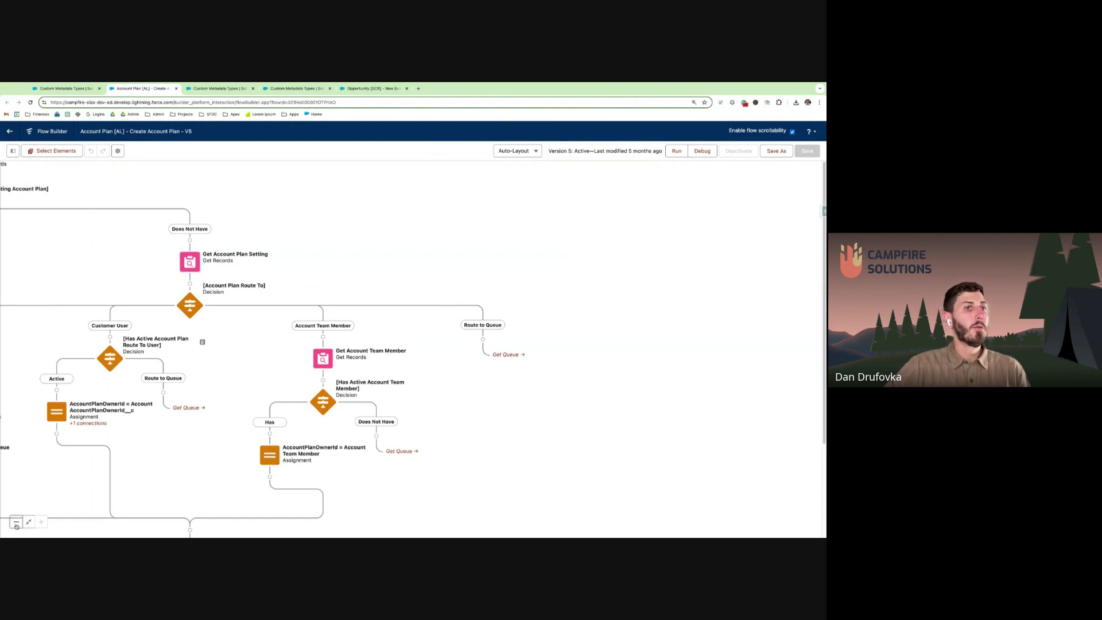
scroll(189, 264, "down", 5)
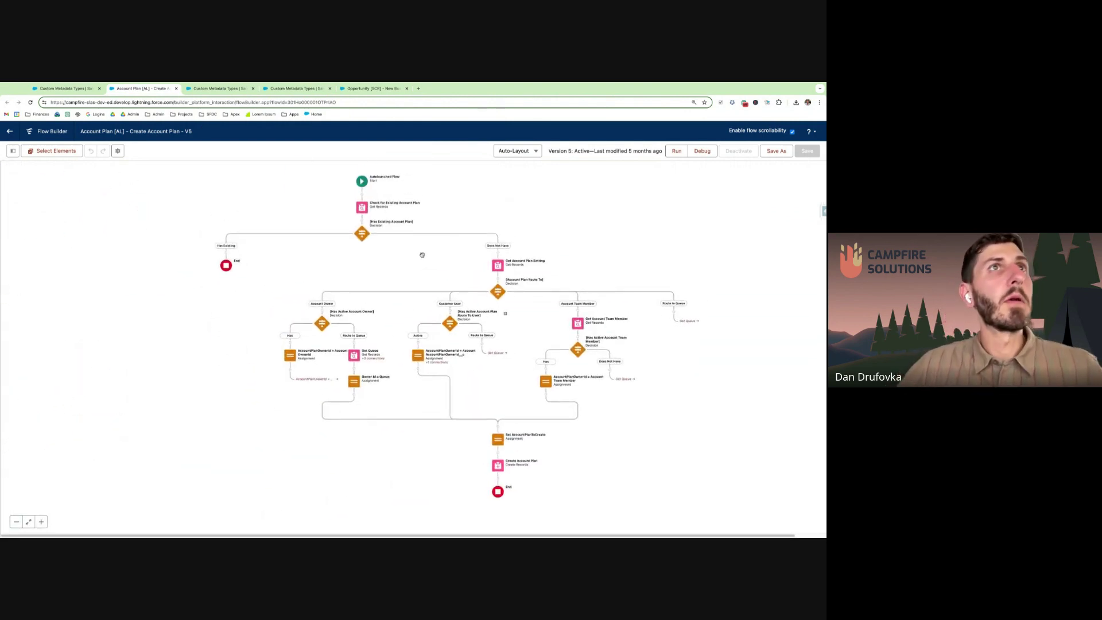
scroll(494, 264, "up", 4)
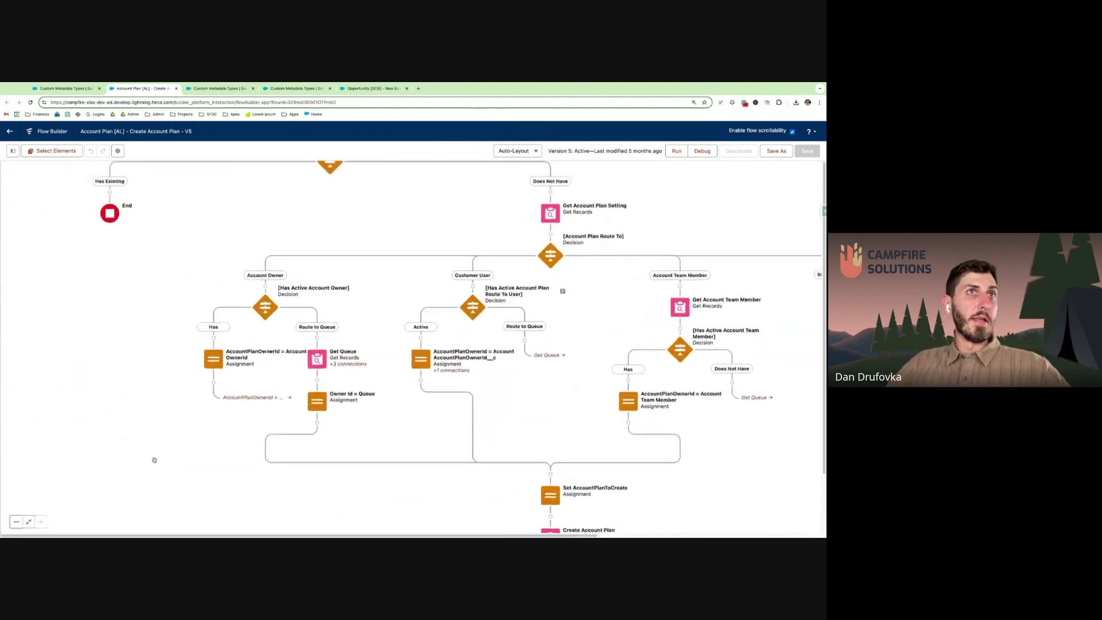
left_click(502, 257)
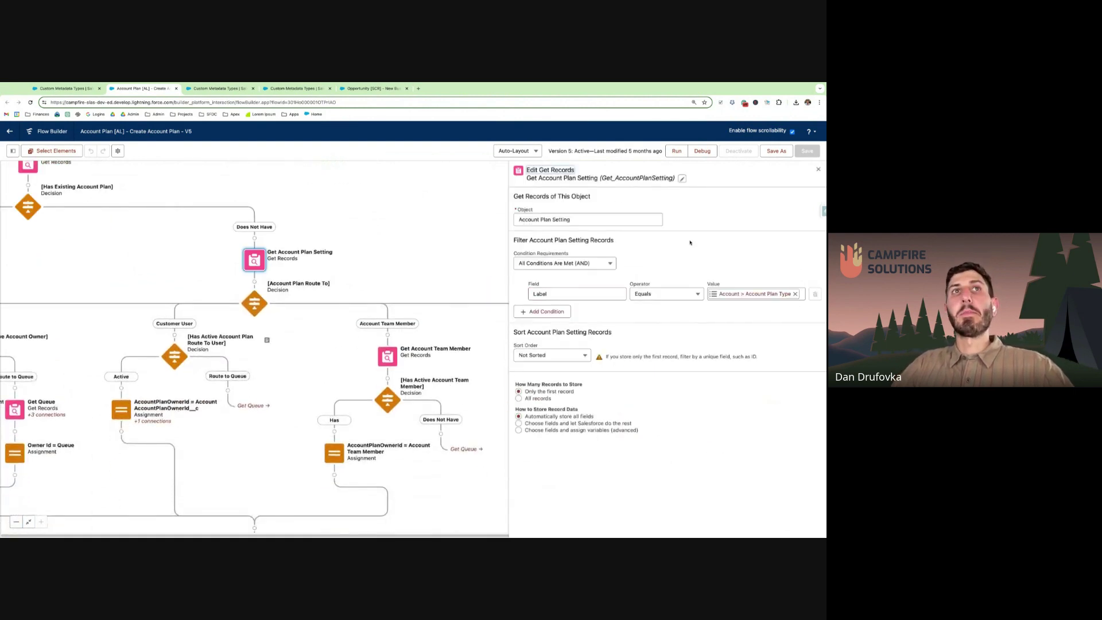
left_click(752, 294)
left_click_drag(790, 293, 733, 293)
left_click(620, 299)
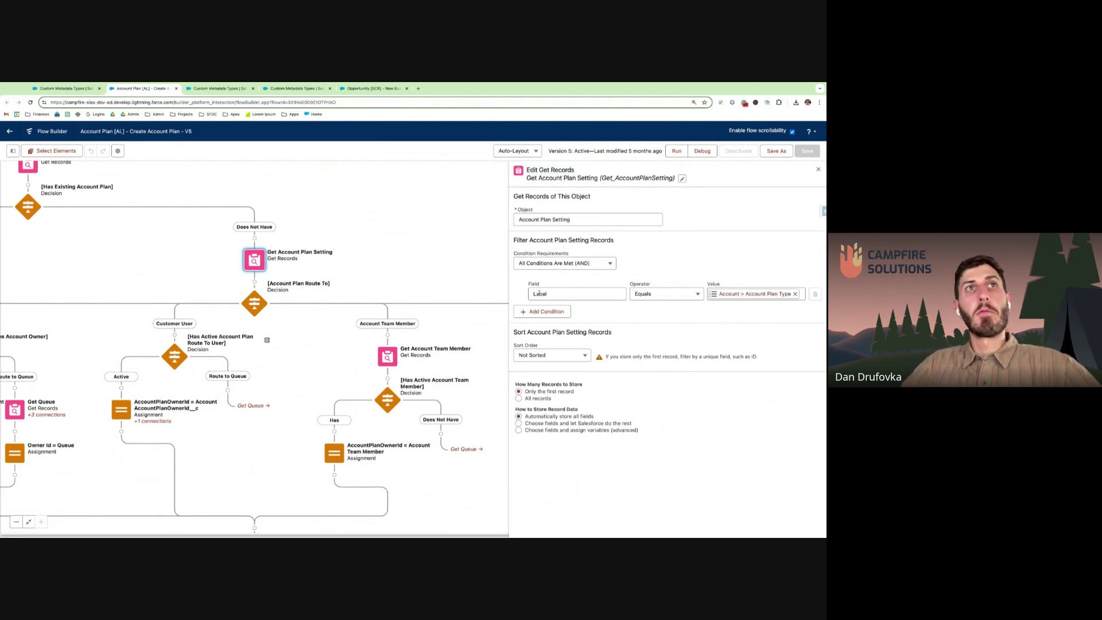
left_click(818, 169)
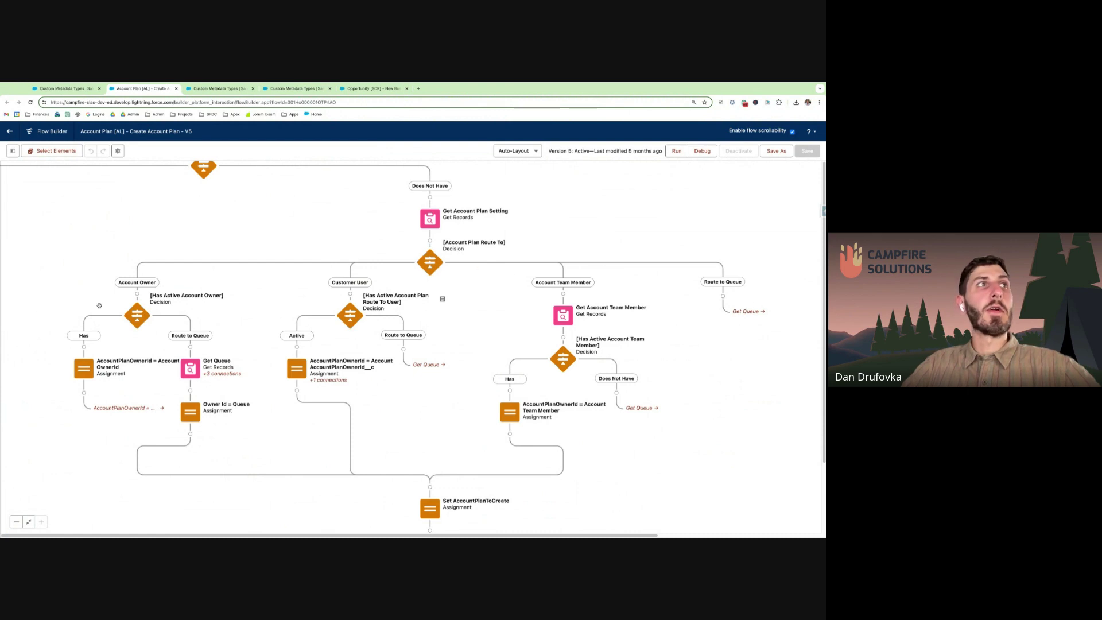
Step: Inspect the Get Queue element's DeveloperName filter value, then switch to the Opportunity Setting metadata tab
left_click(745, 312)
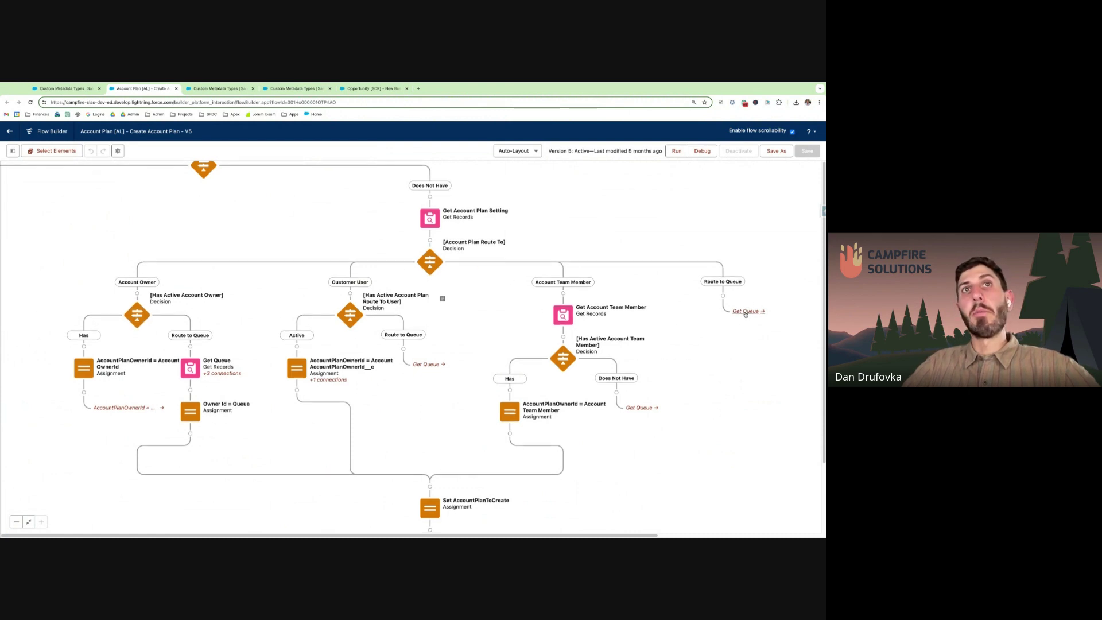
left_click(185, 366)
left_click(190, 459)
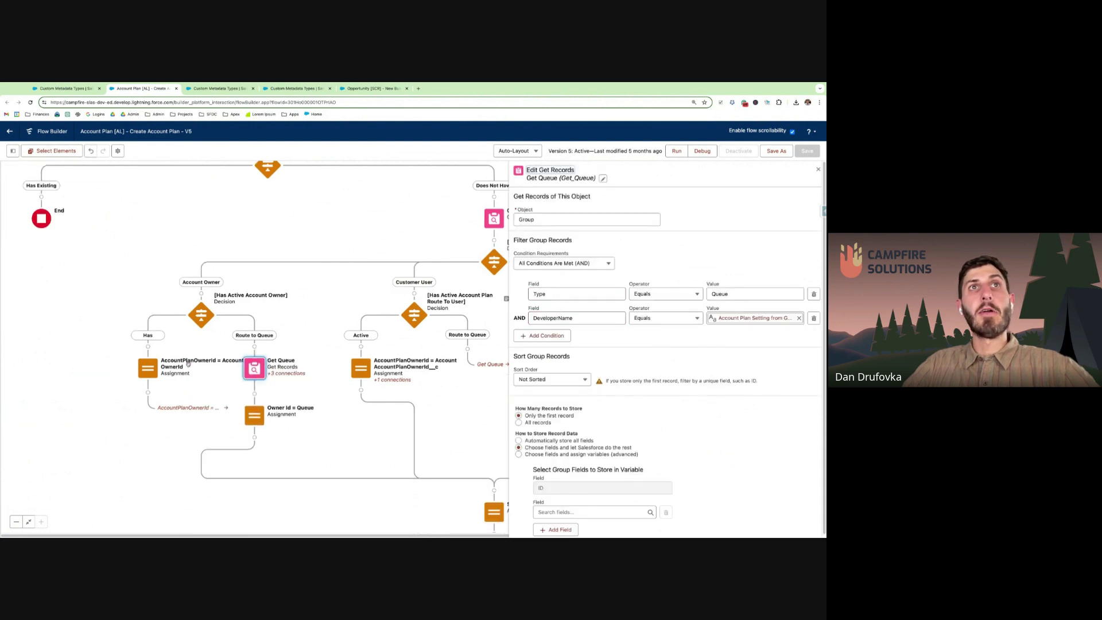
left_click(782, 322)
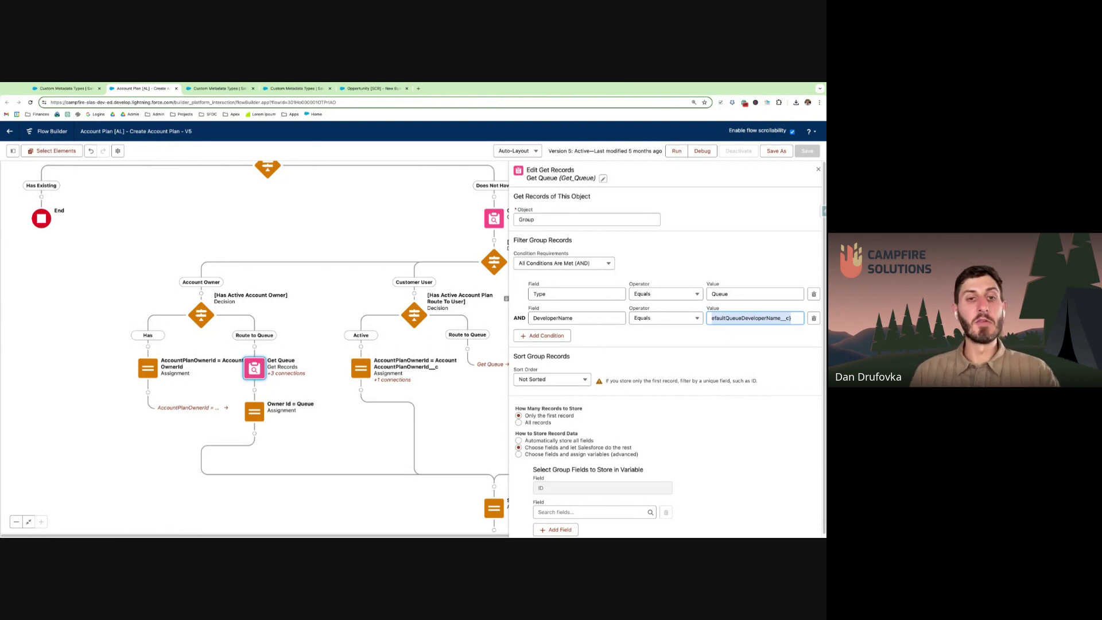
left_click(231, 88)
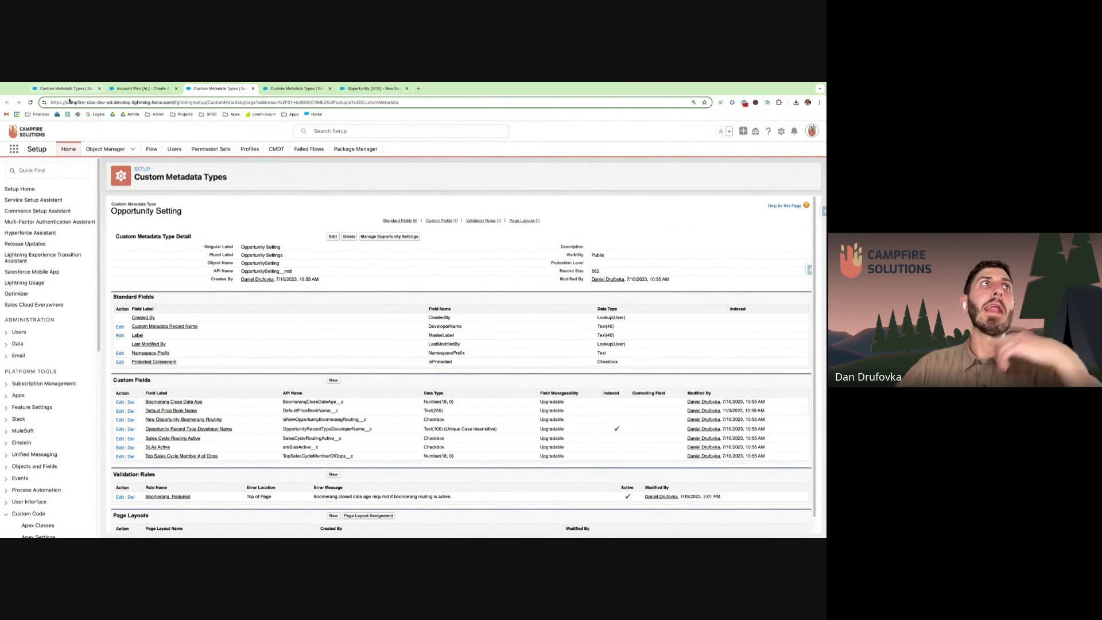
Step: Find the Account field Trigger Account Plan Creation by searching 'trigg' in Fields & Relationships
left_click(105, 149)
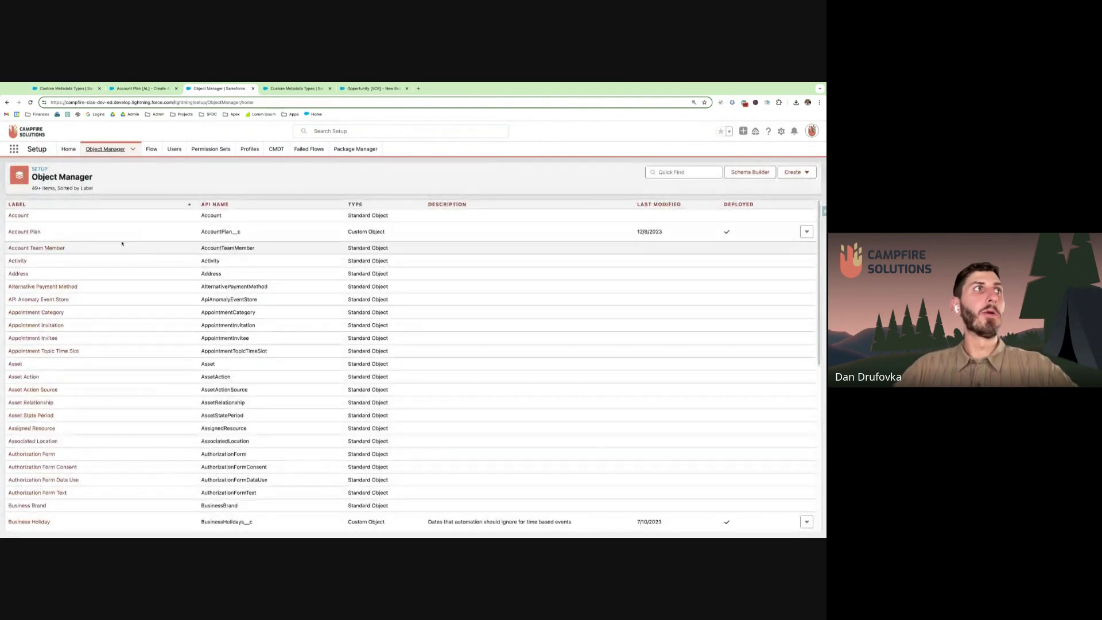
left_click(18, 215)
left_click(570, 204)
type("trigger")
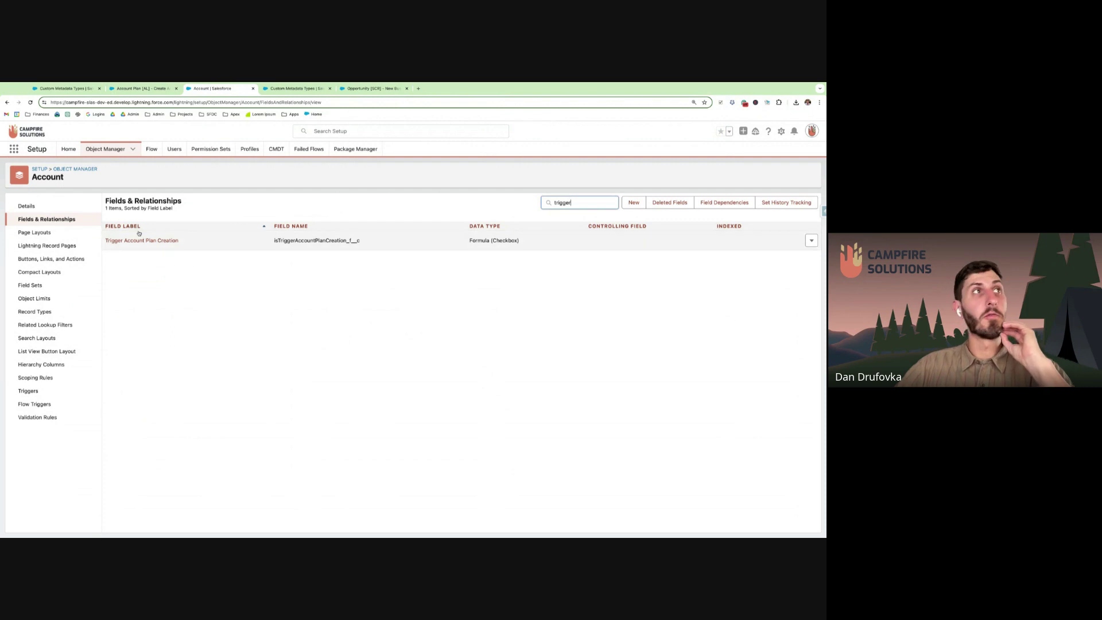
left_click(145, 240)
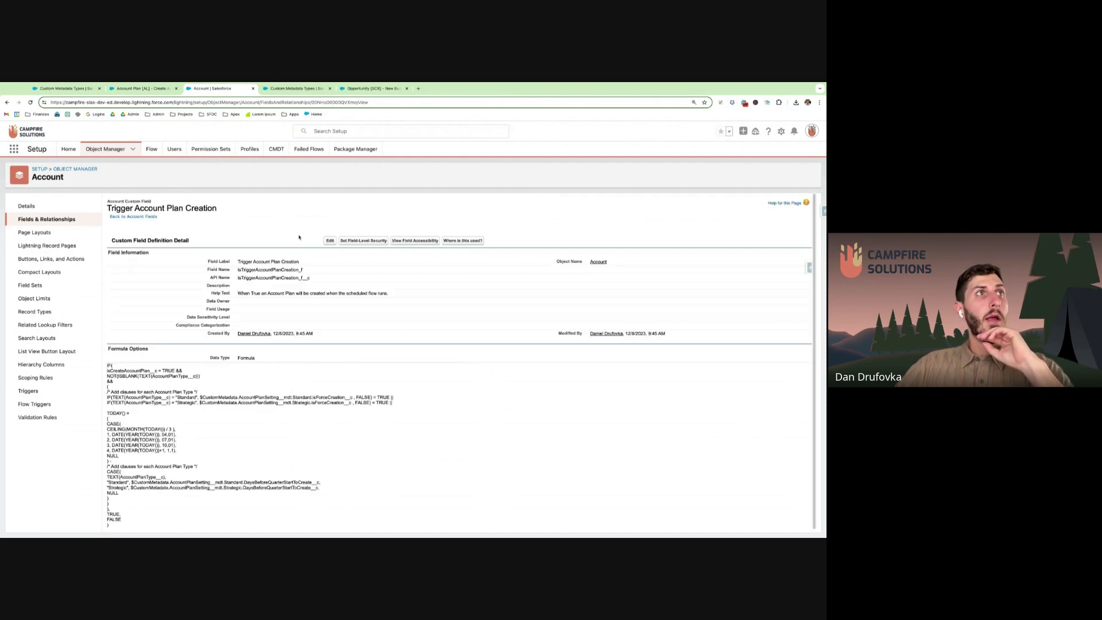
Step: Edit the field and examine the formula's Standard, Account Plan Setting metadata and isForceCreation references
left_click(330, 242)
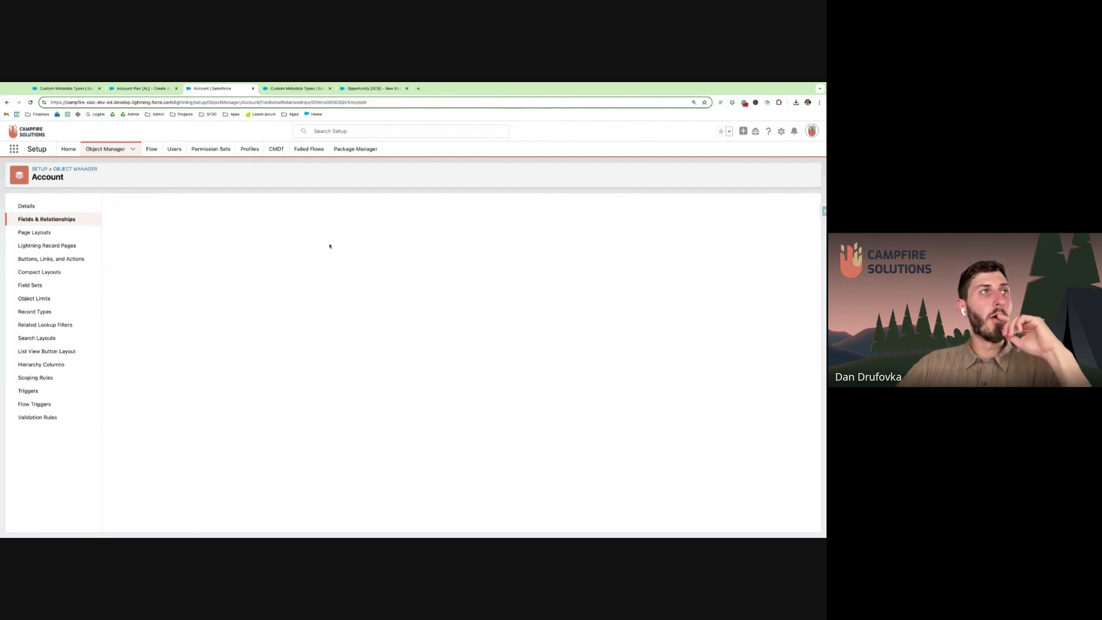
scroll(444, 365, "down", 3)
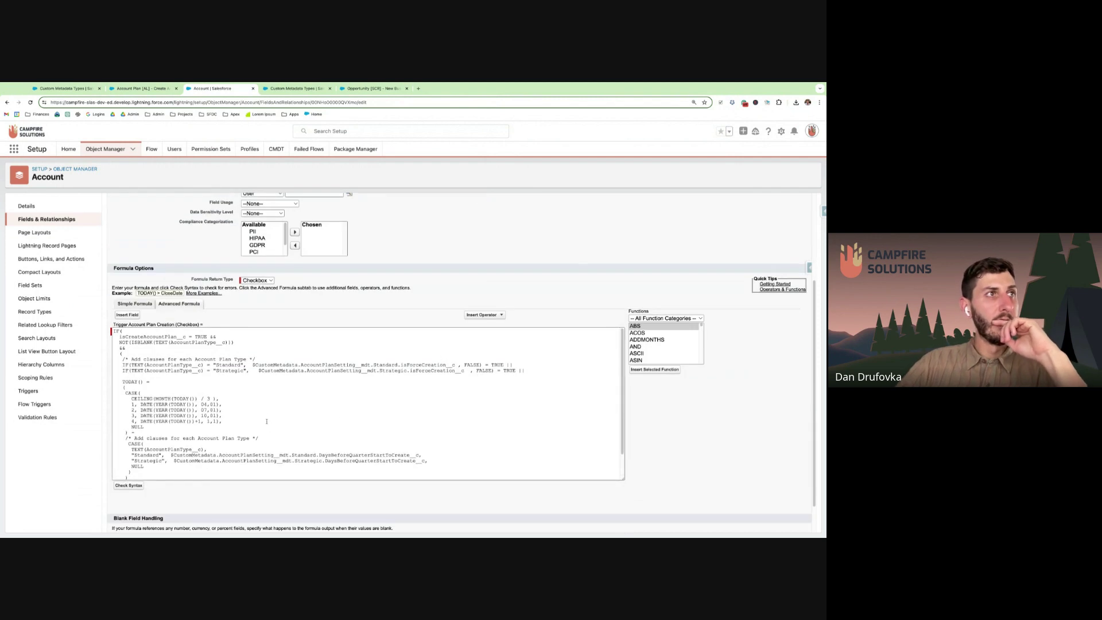
double_click(228, 365)
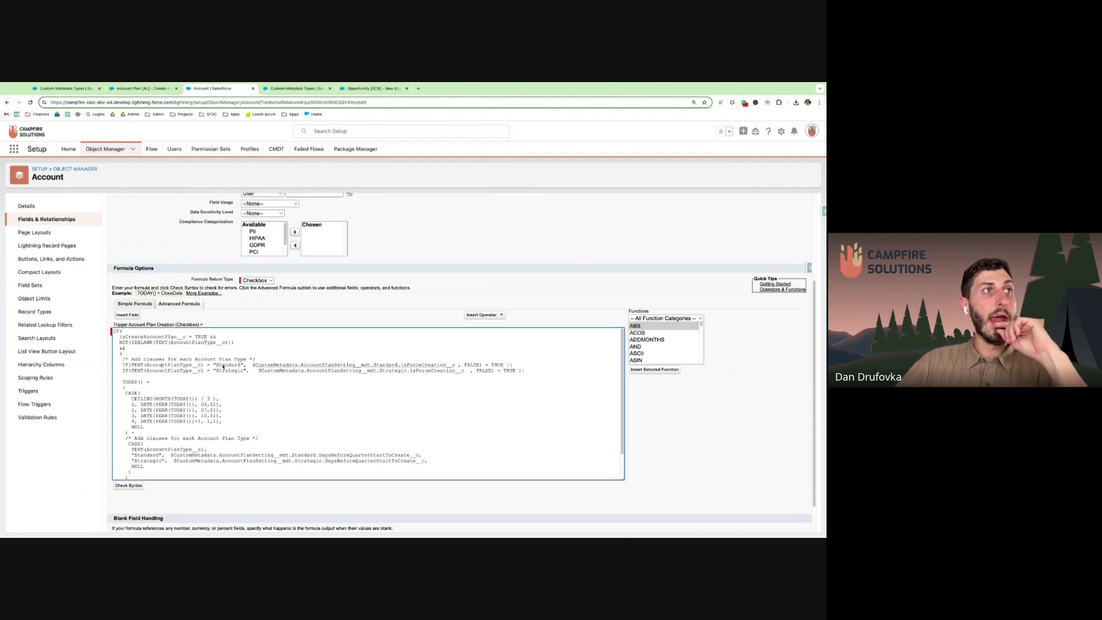
left_click(152, 367)
double_click(228, 365)
double_click(333, 365)
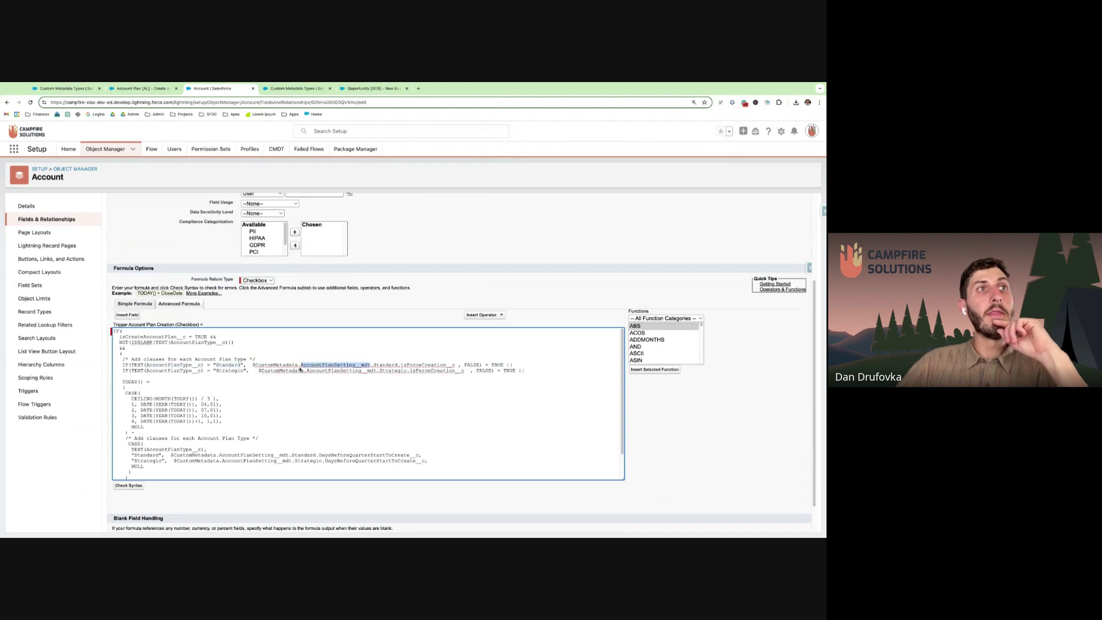
double_click(275, 365)
left_click(404, 367)
double_click(450, 366)
double_click(333, 365)
left_click(274, 365)
left_click(409, 366)
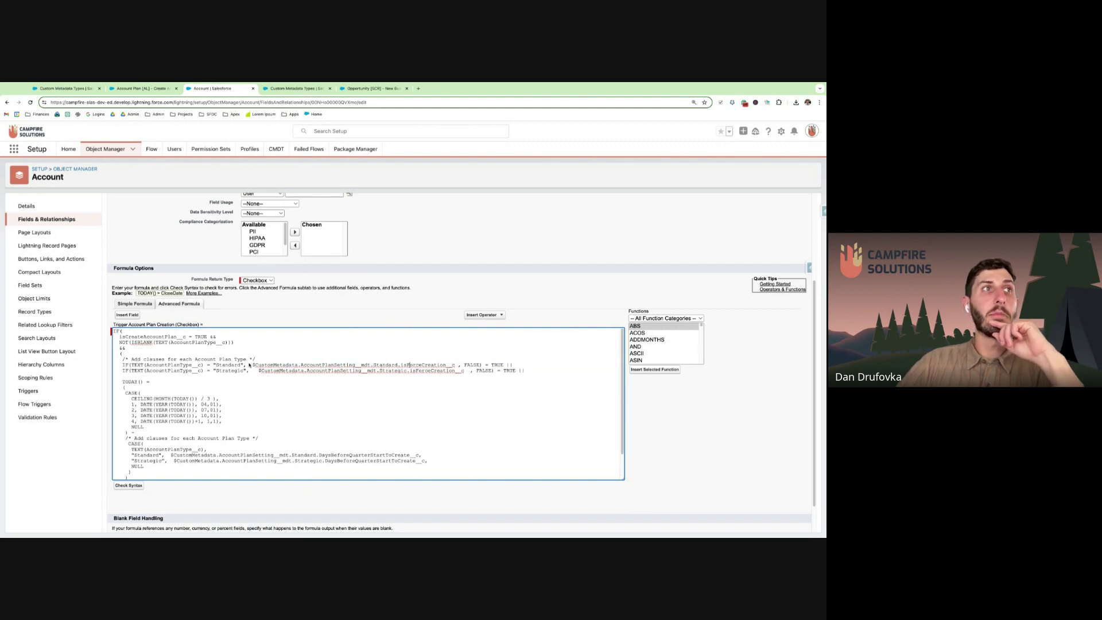
Step: Review the TODAY-based quarter date and per-plan-type days-before-quarter clauses, then cancel without saving
scroll(164, 366, "up", 5)
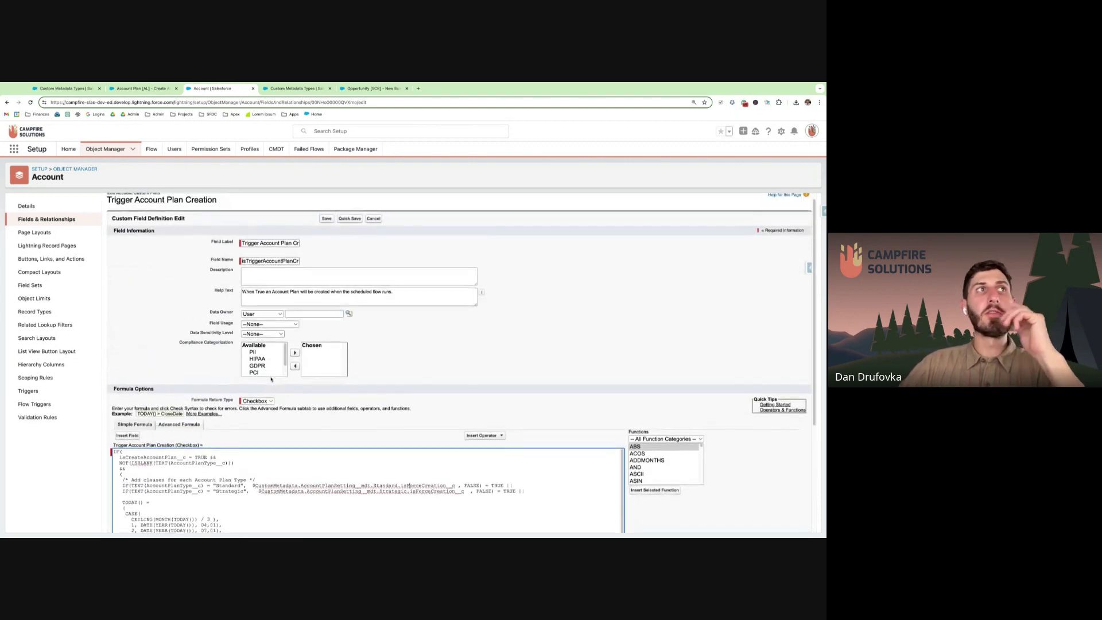
scroll(234, 409, "down", 4)
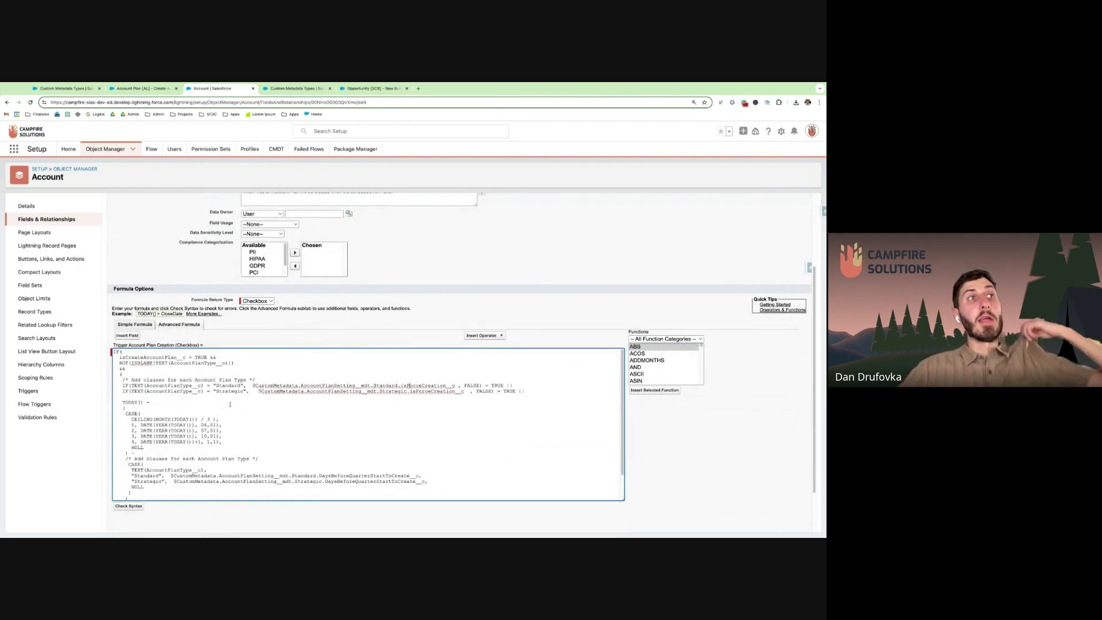
scroll(371, 436, "down", 1)
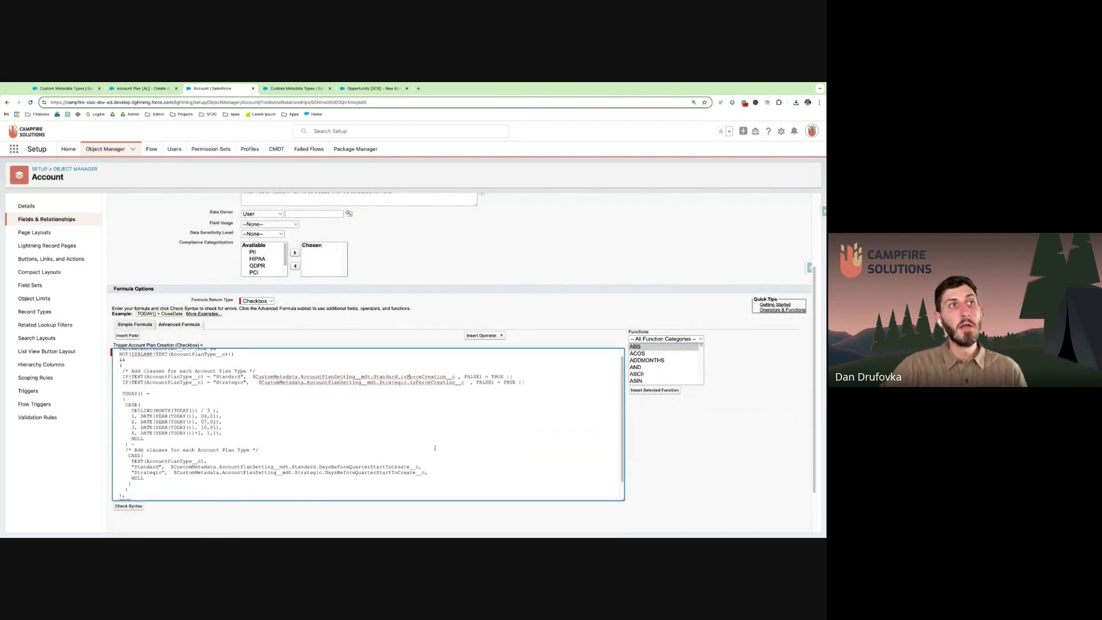
double_click(430, 377)
key("End")
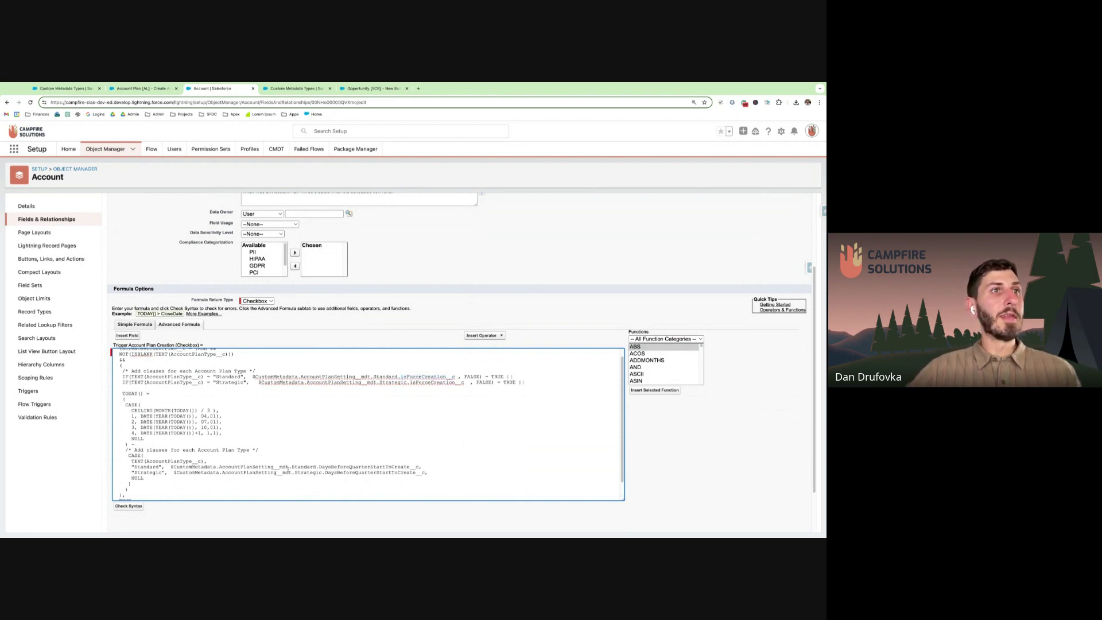
scroll(354, 472, "down", 2)
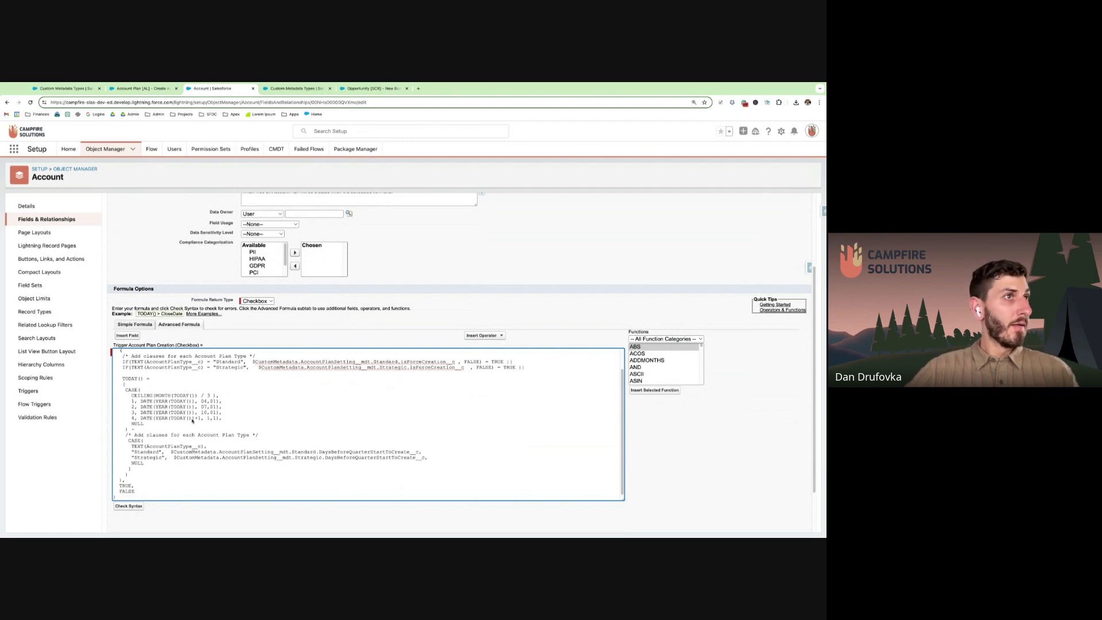
double_click(178, 412)
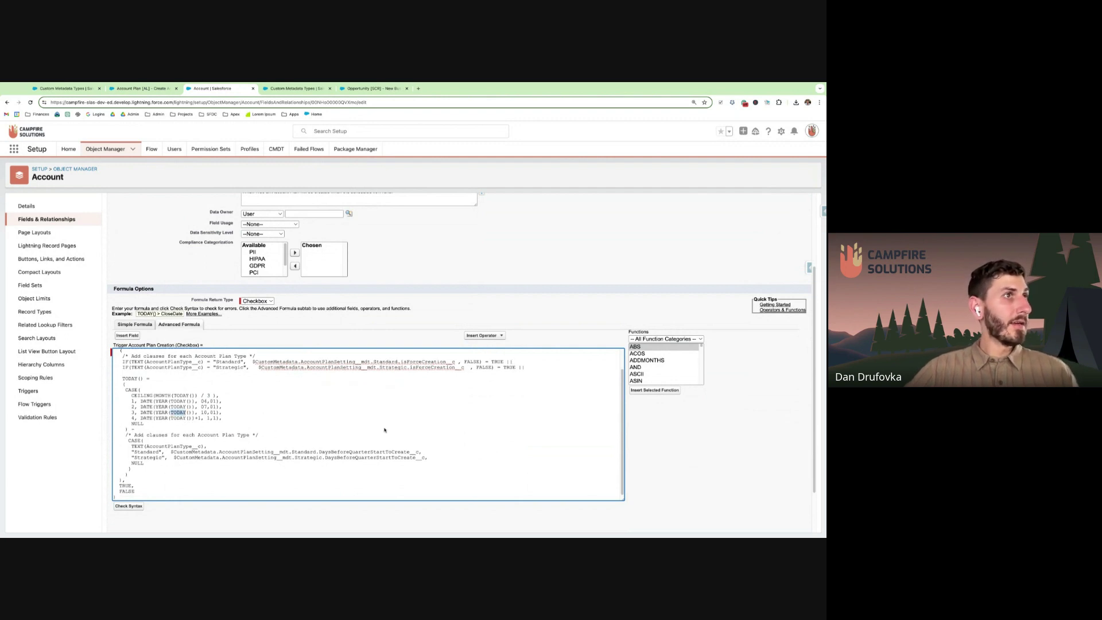
left_click(165, 405)
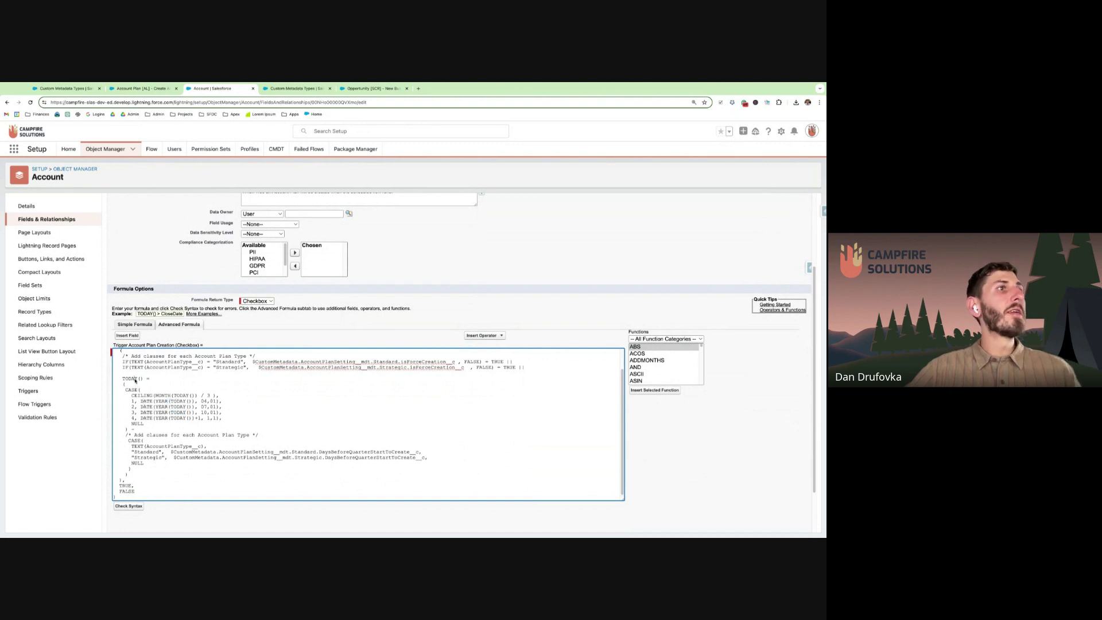
left_click(195, 397)
left_click_drag(142, 462, 120, 452)
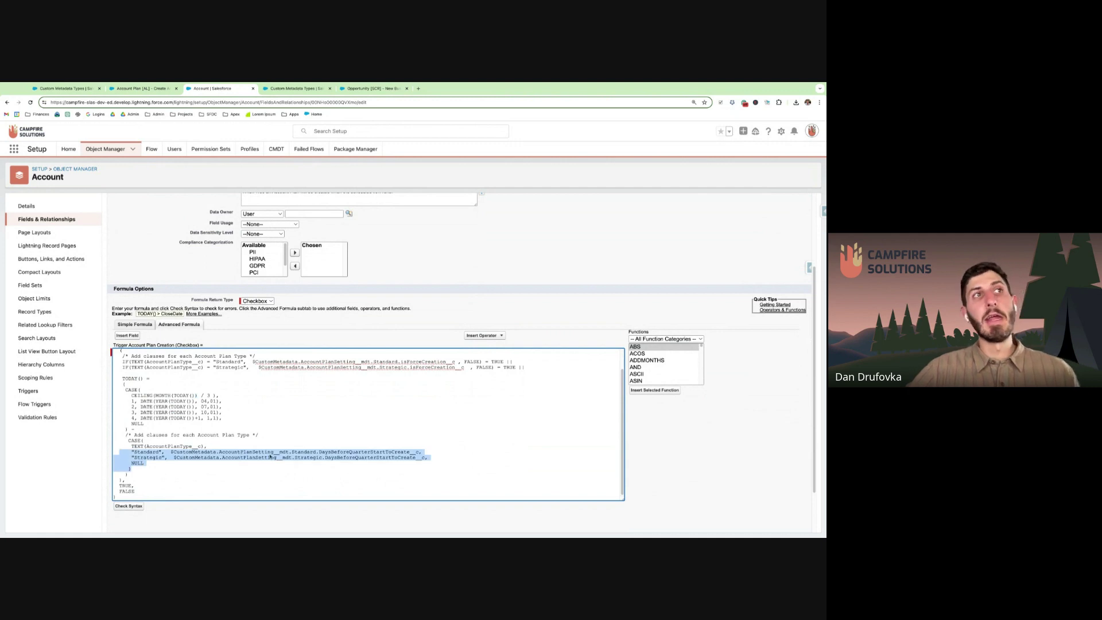
left_click(524, 432)
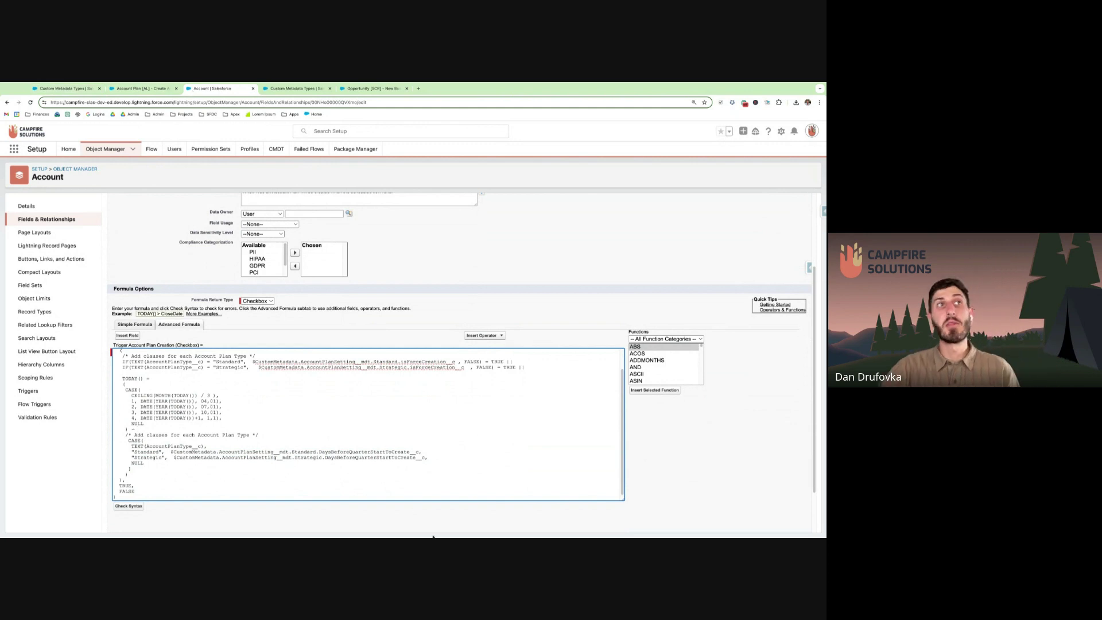
scroll(423, 532, "up", 2)
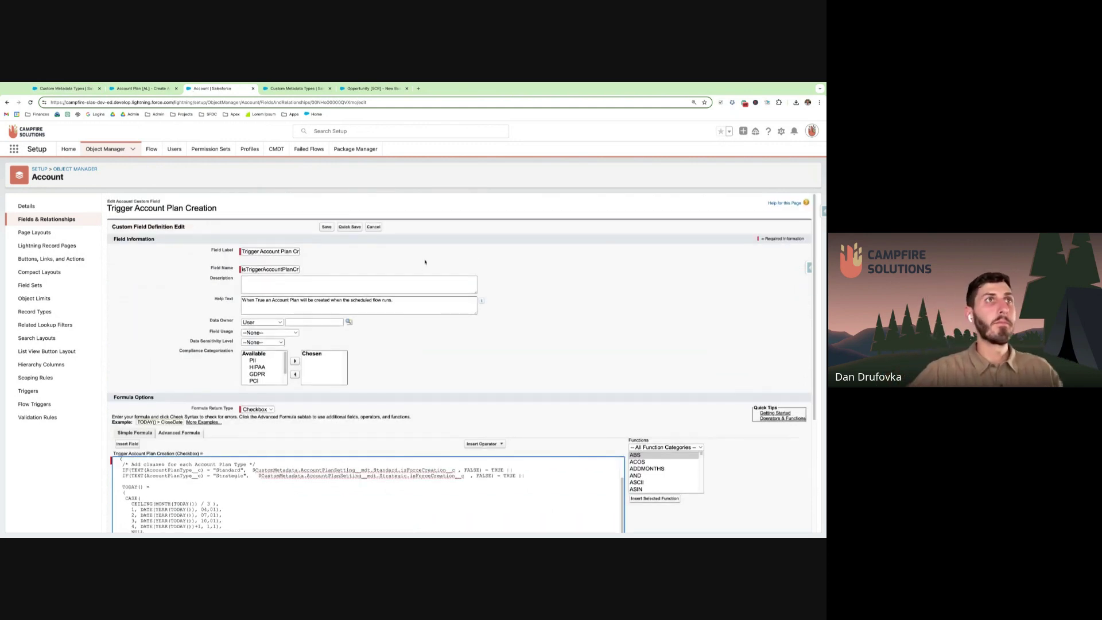
left_click(373, 227)
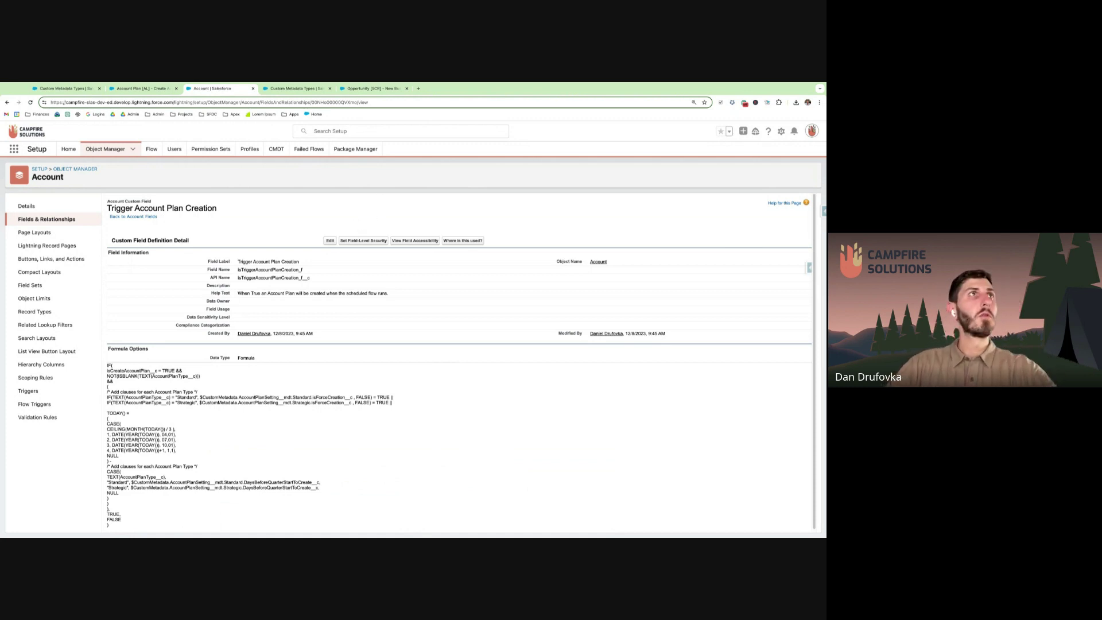
Step: Close the Account field, Account Plan flow and Account Plan Setting tabs with Ctrl+W
key("ctrl+w")
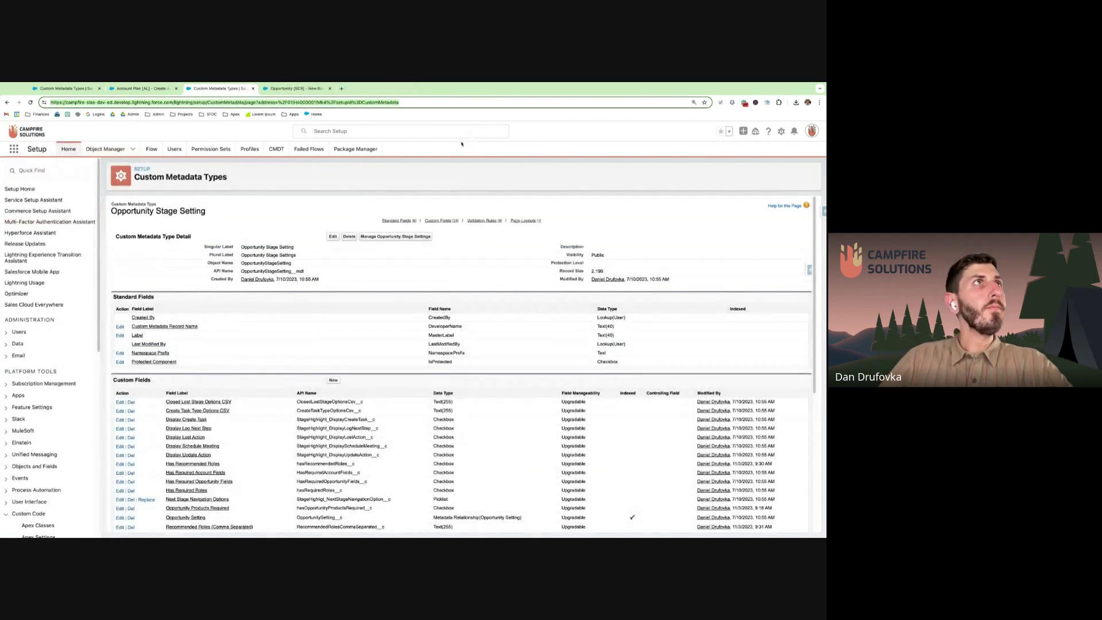
left_click(143, 88)
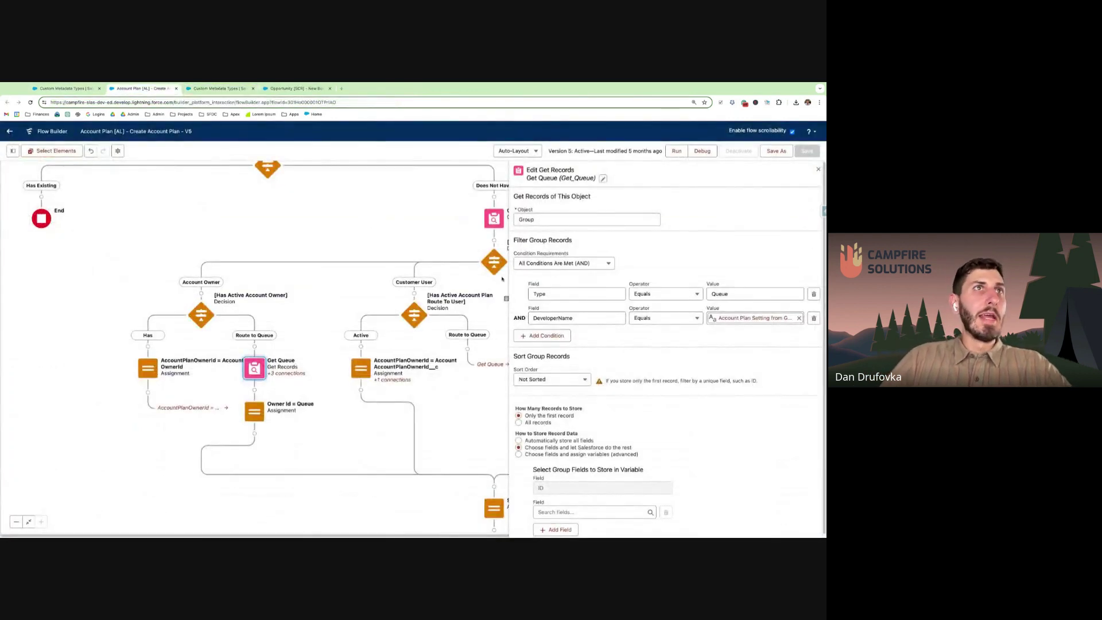
key("ctrl+w")
left_click(81, 88)
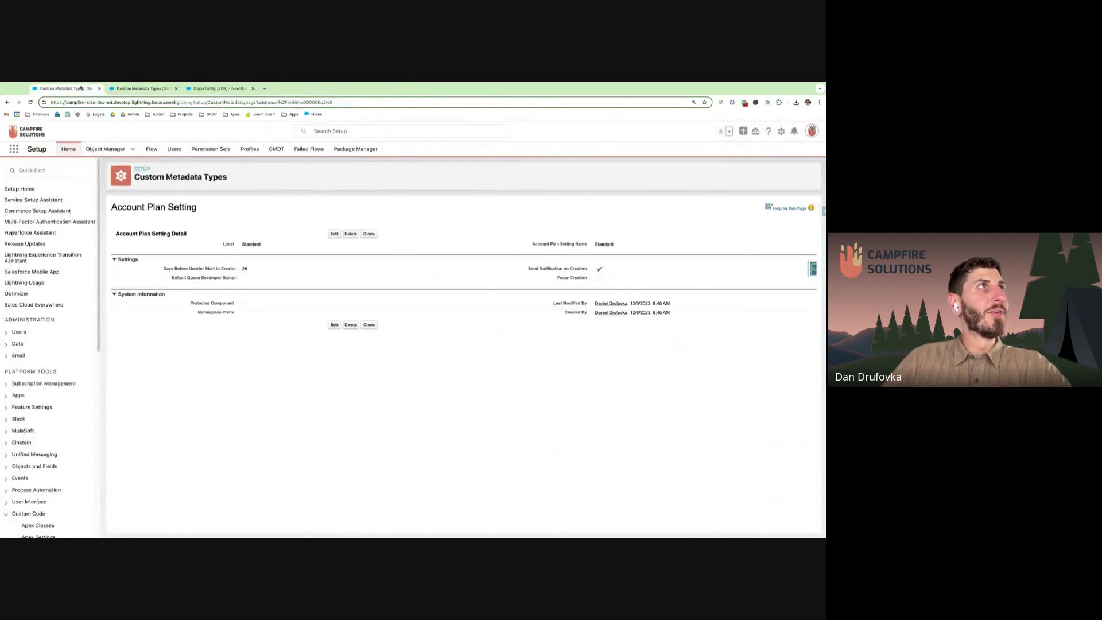
key("ctrl+w")
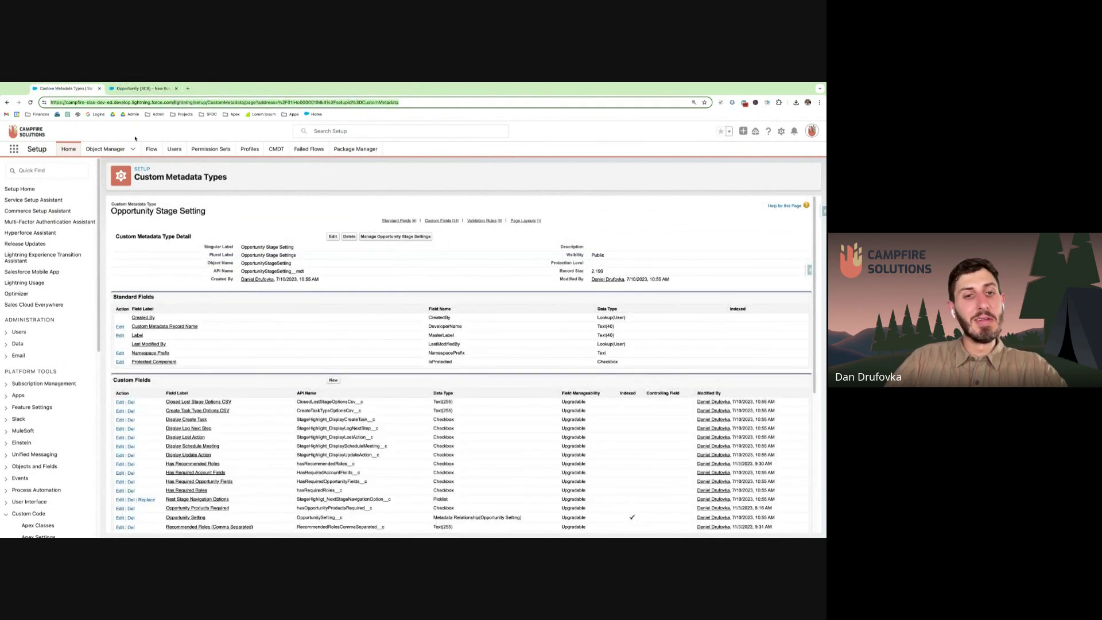
Step: Duplicate the Custom Metadata Types tab and bring up the App Launcher
key("super+Tab")
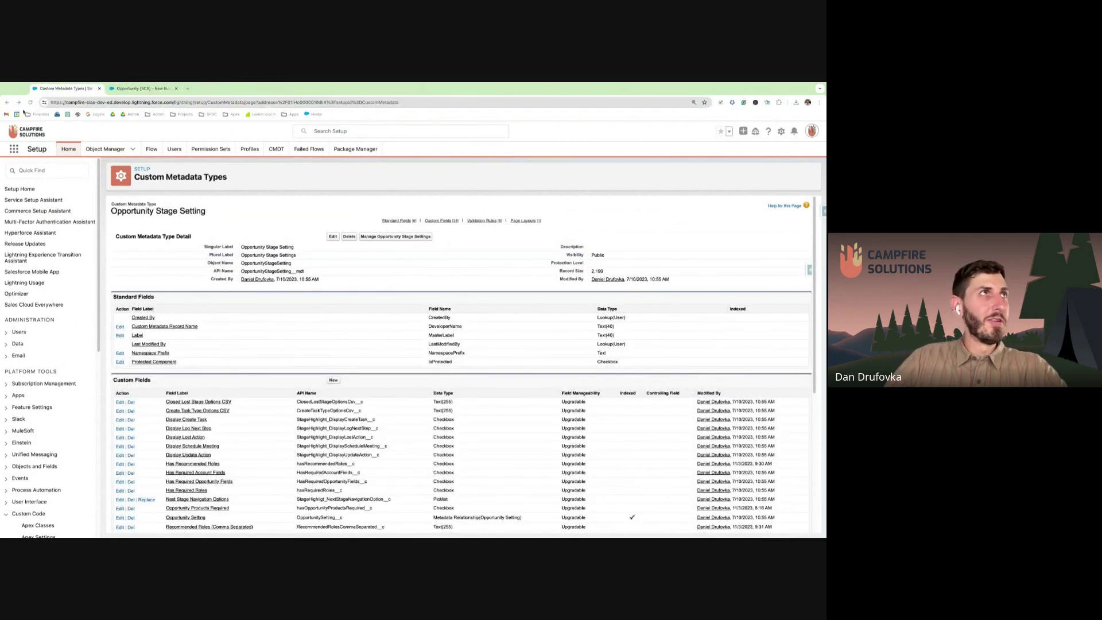
key("super+Tab")
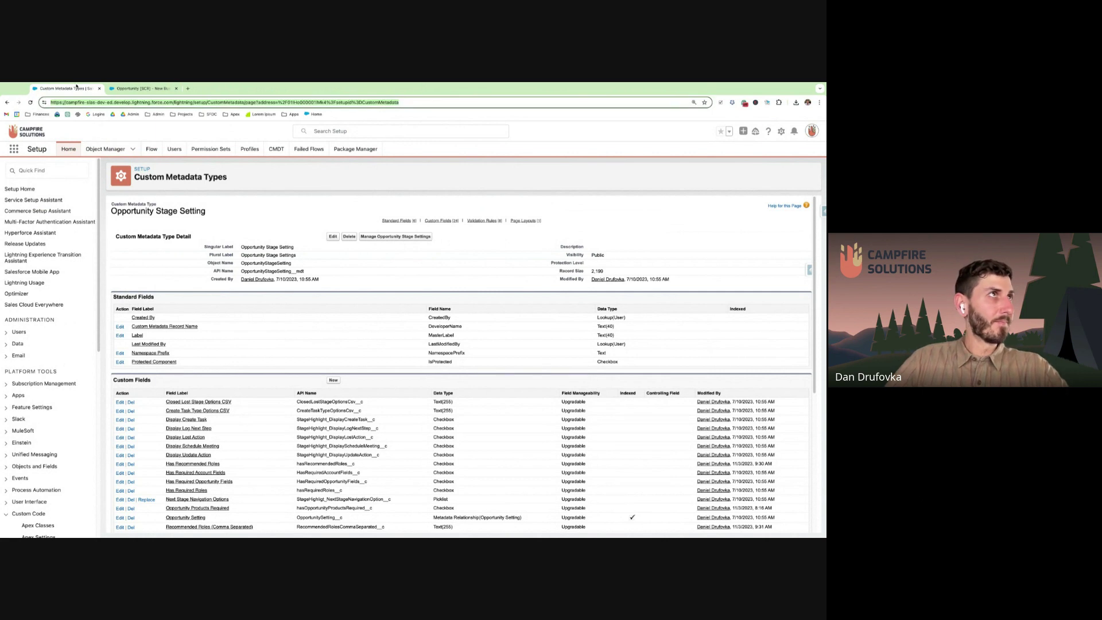
key("alt+Return")
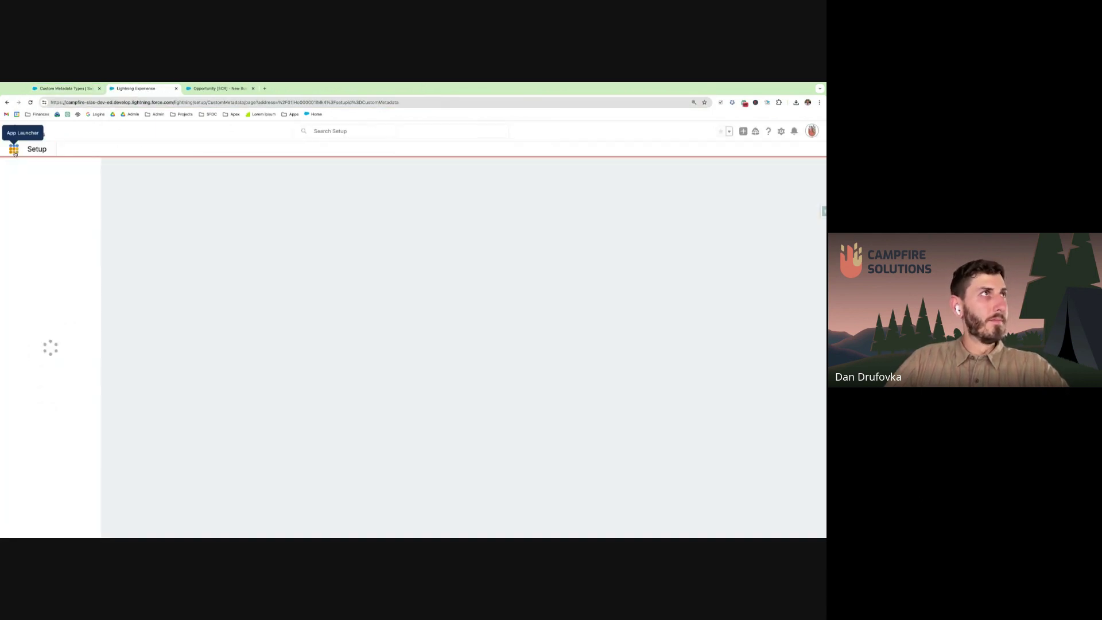
left_click(13, 149)
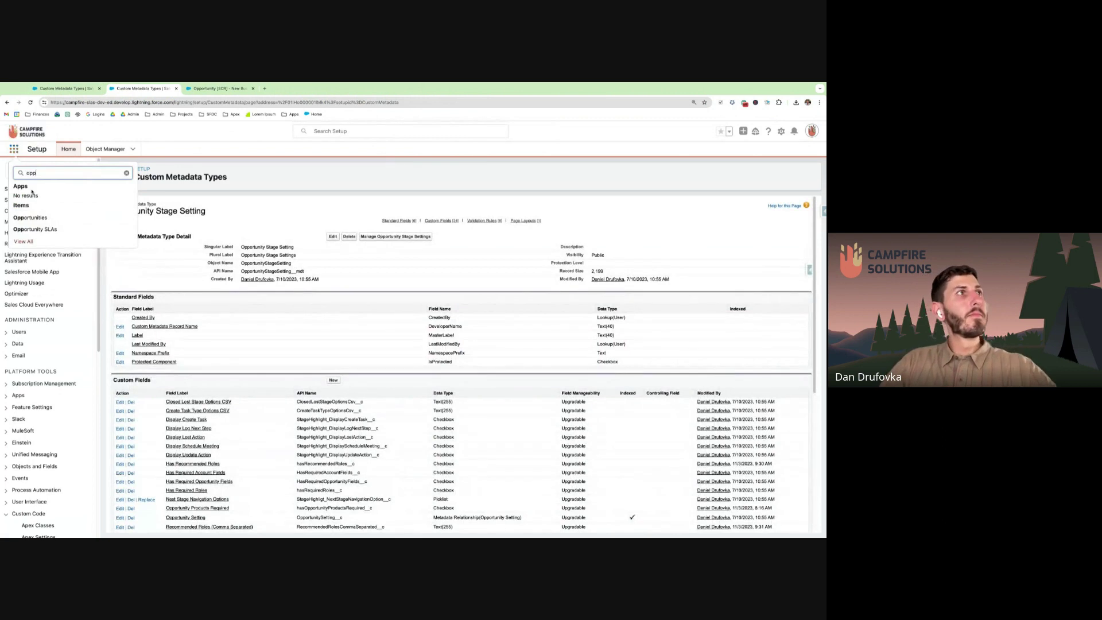
Step: Open Square Renewal from Opportunities, zoom out, and scroll through its Stage Highlight panel
left_click(51, 216)
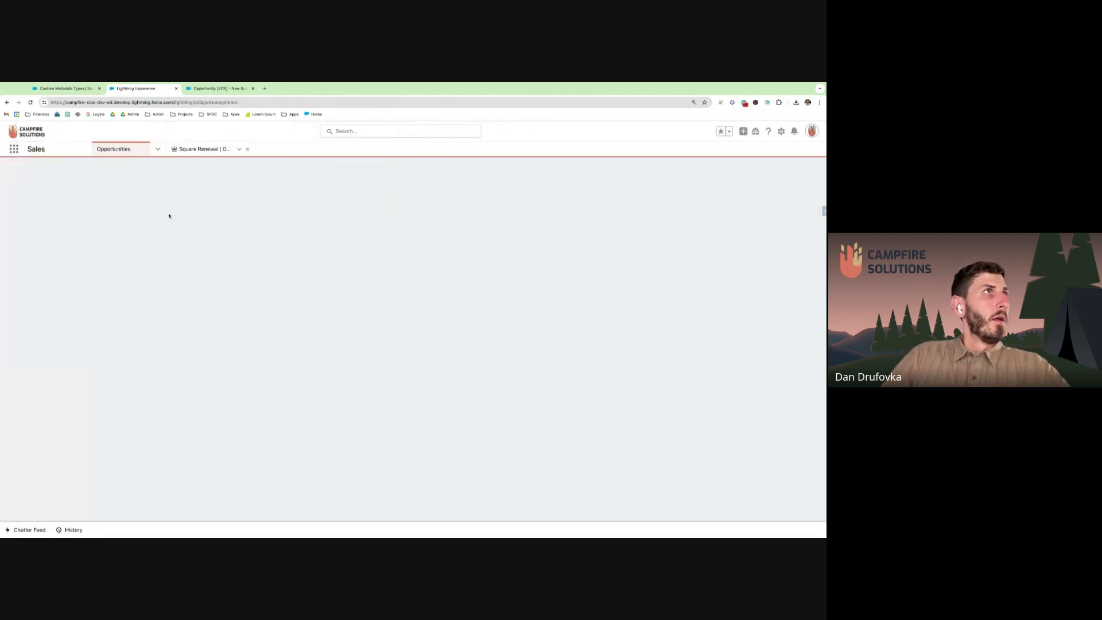
scroll(467, 313, "down", 3)
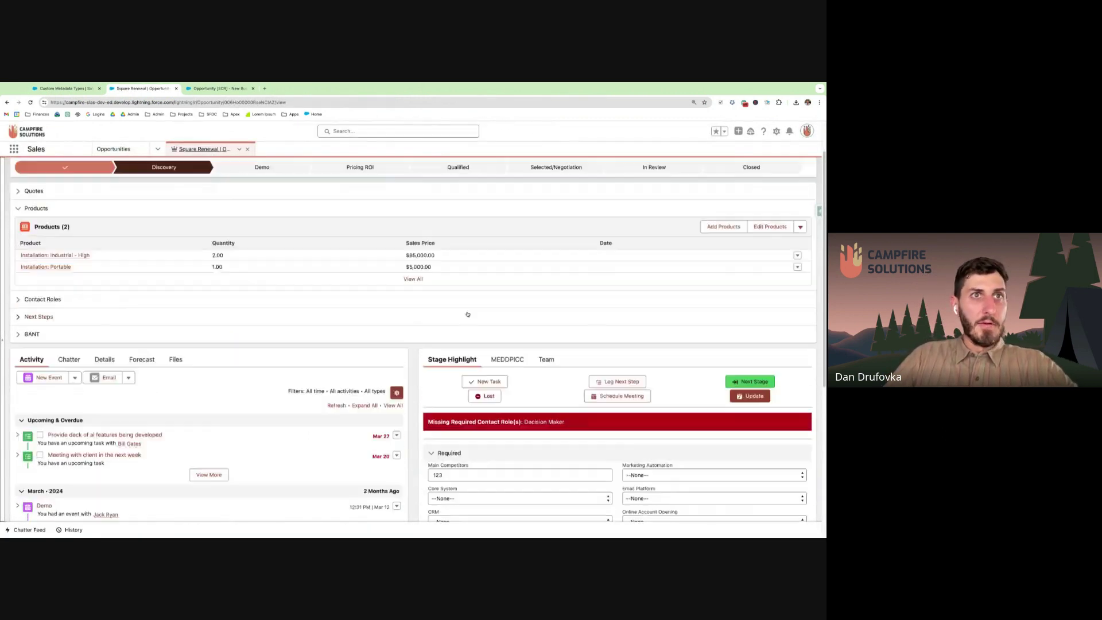
scroll(468, 313, "down", 2)
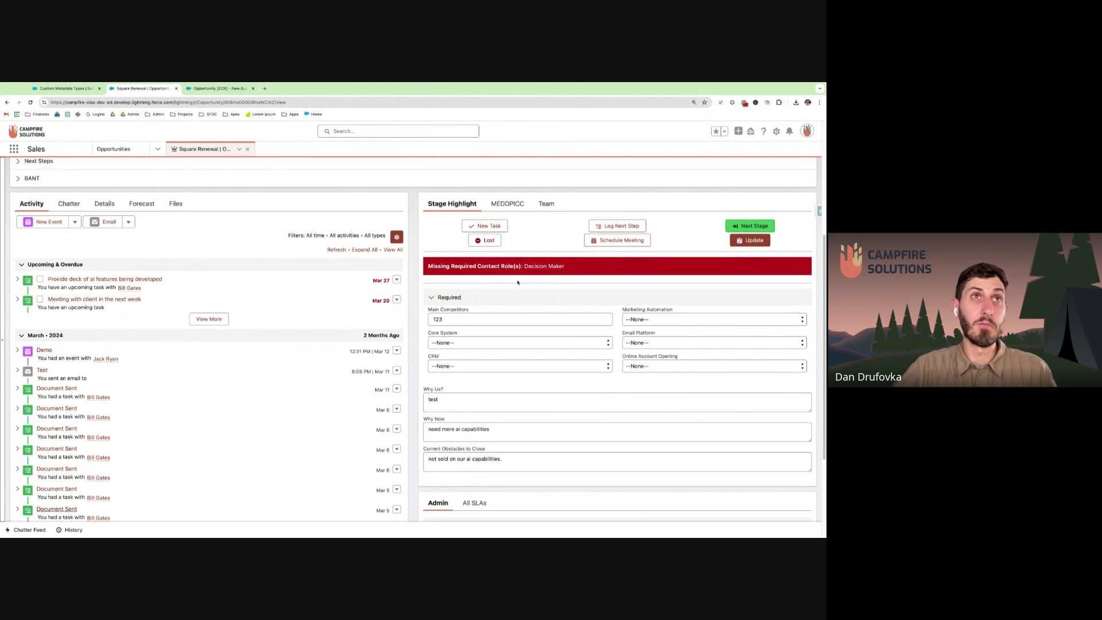
scroll(413, 338, "up", 4)
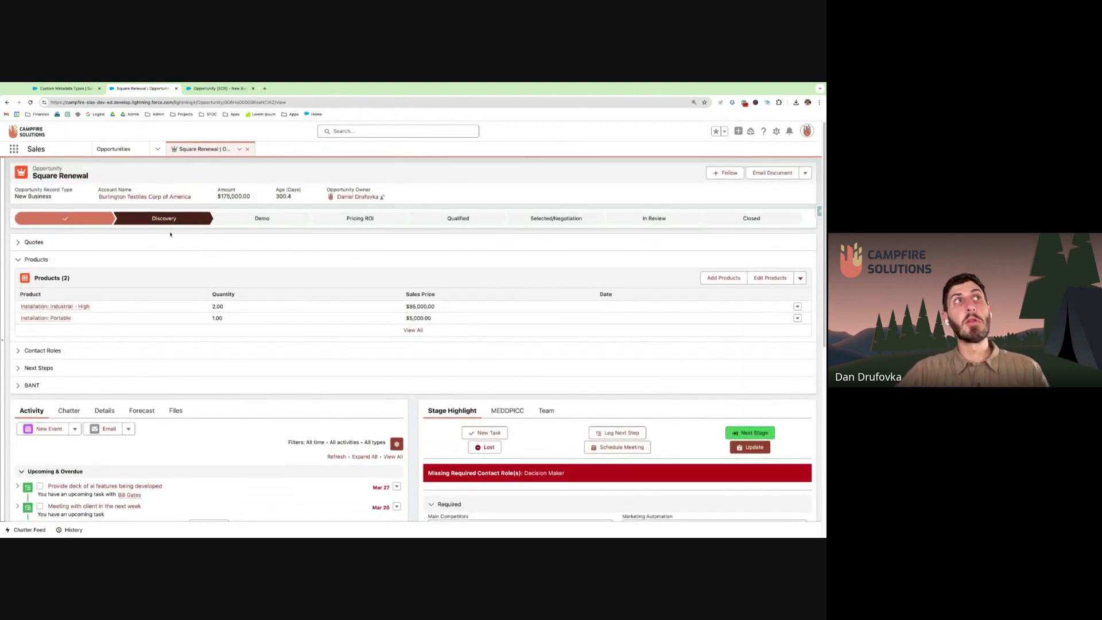
scroll(465, 344, "down", 1)
scroll(479, 343, "down", 2)
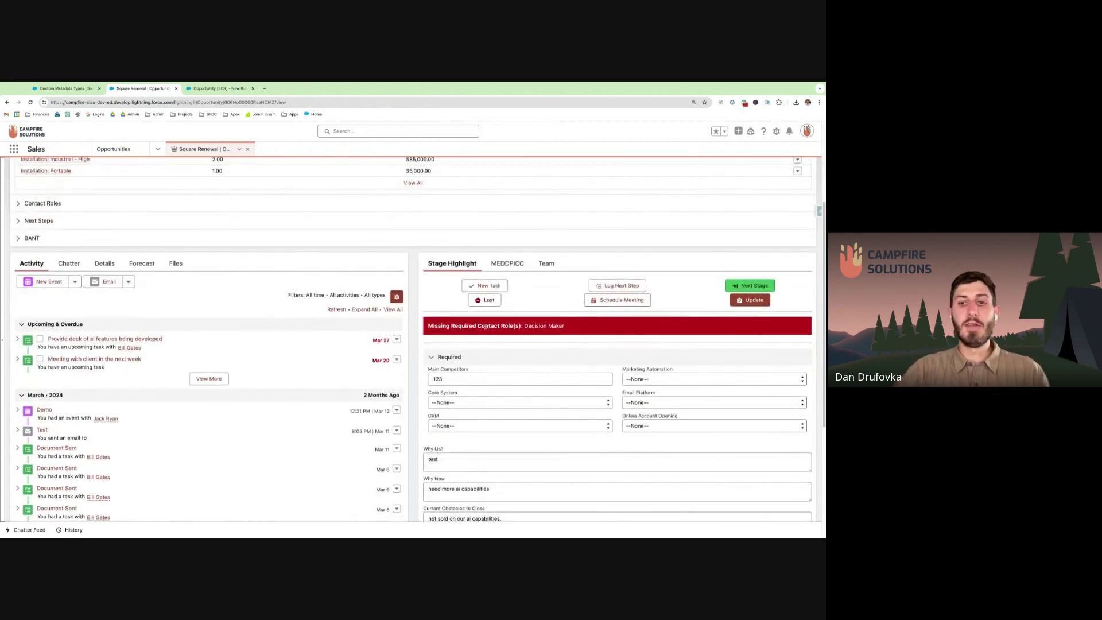
key("ctrl+minus")
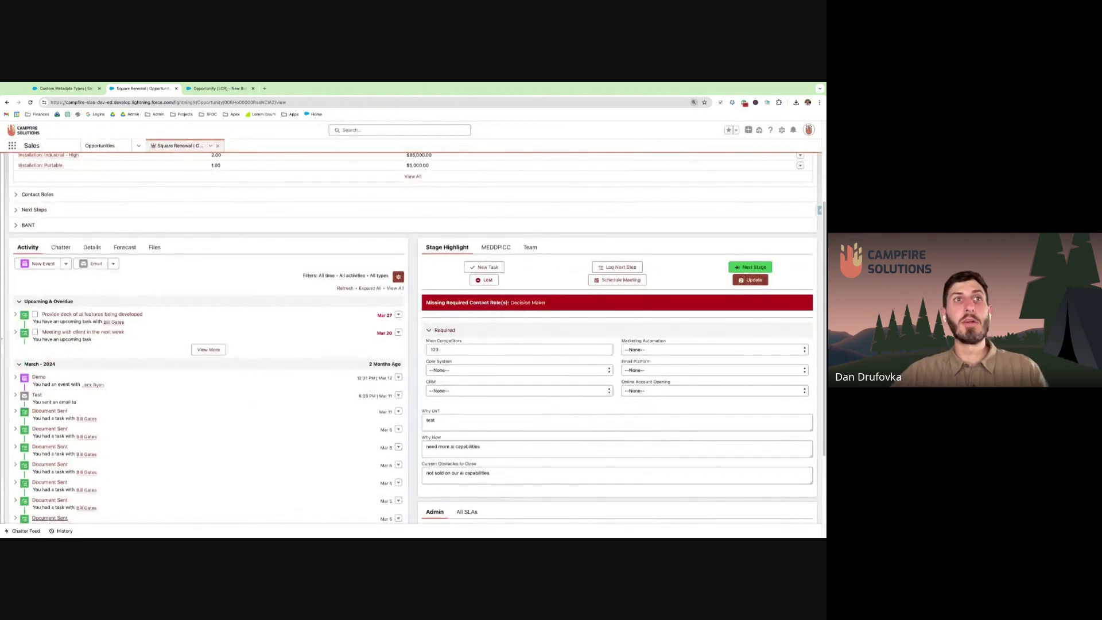
scroll(479, 413, "up", 3)
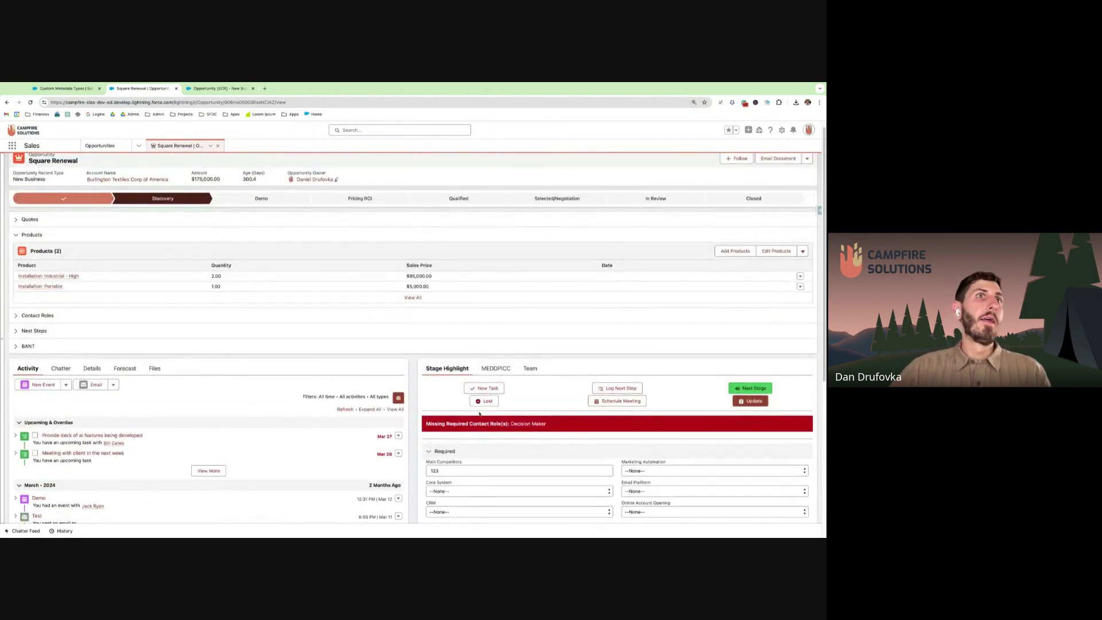
scroll(480, 414, "down", 1)
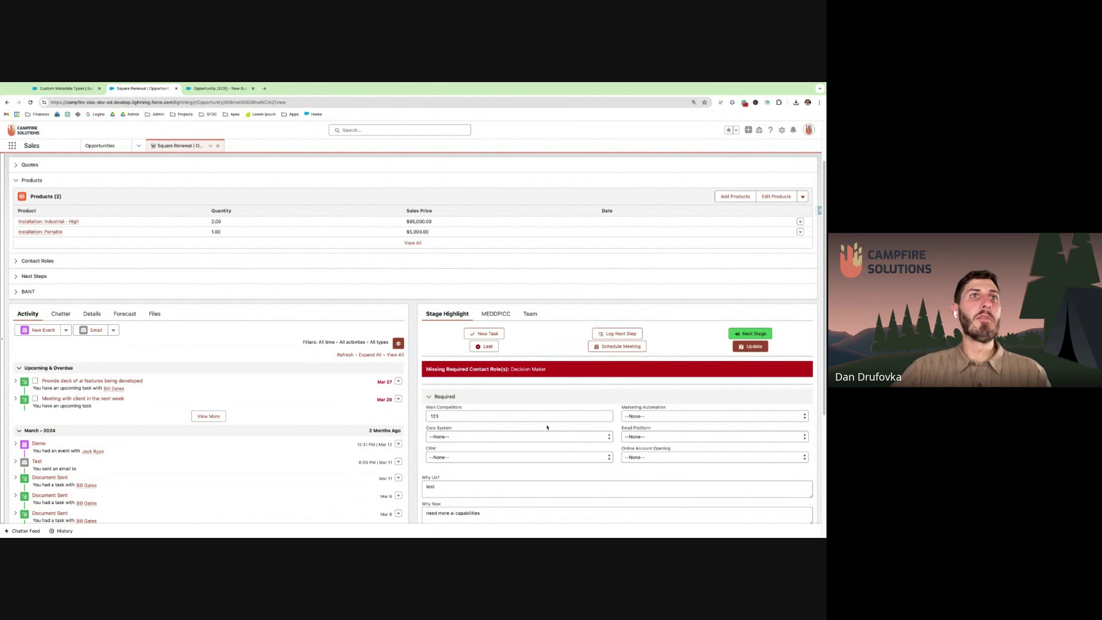
scroll(384, 281, "down", 2)
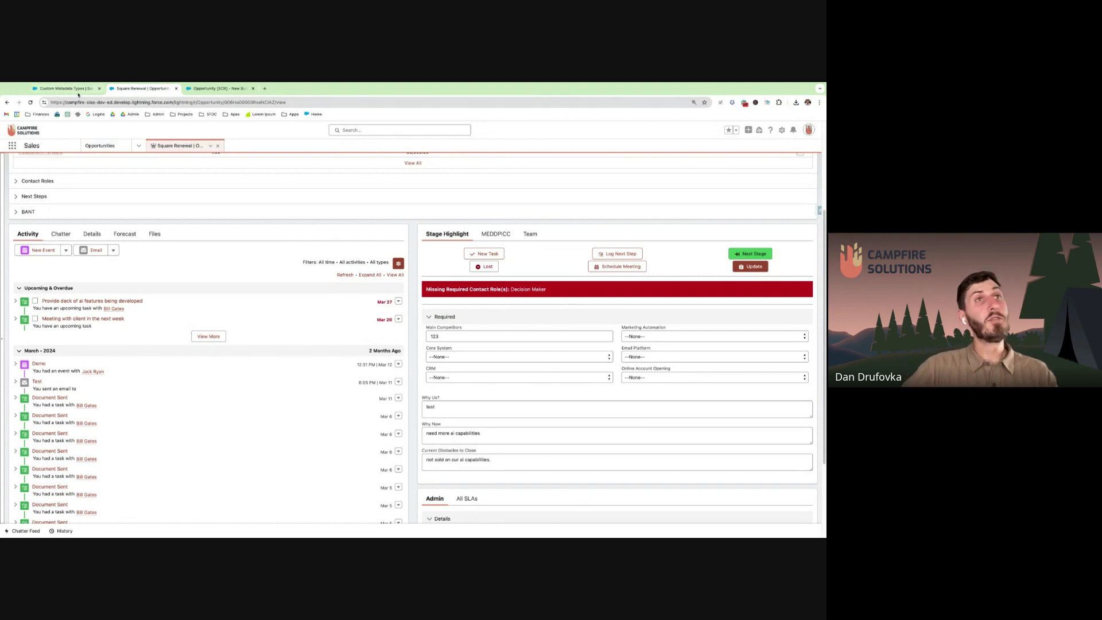
Step: Show the Opportunity Stage Settings records in the New Business - Stage Highlight list view
left_click(77, 90)
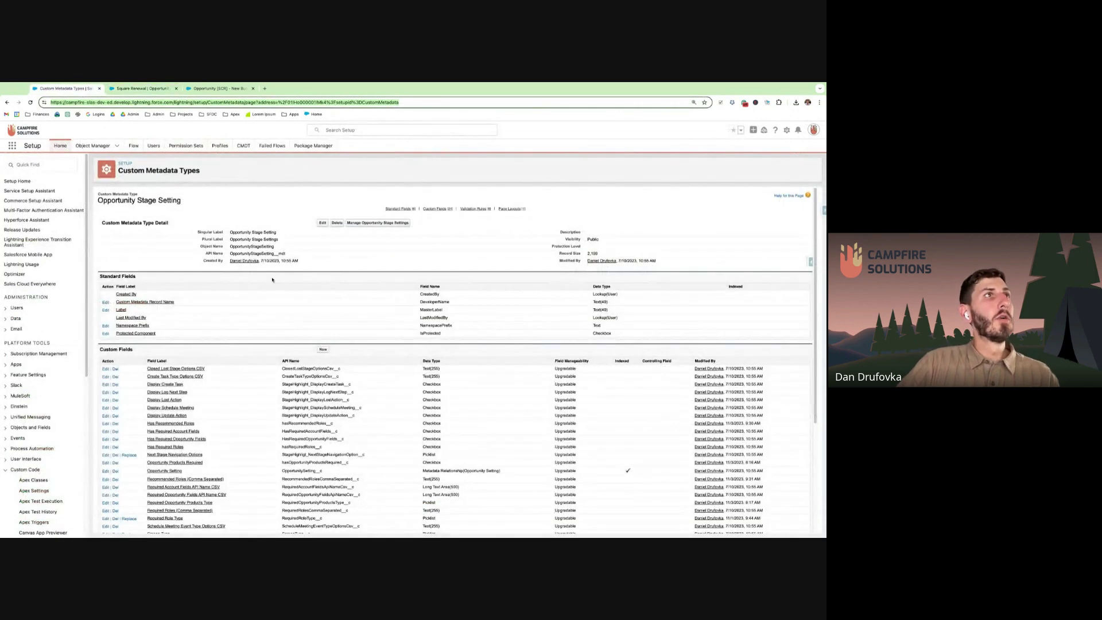
scroll(259, 274, "down", 2)
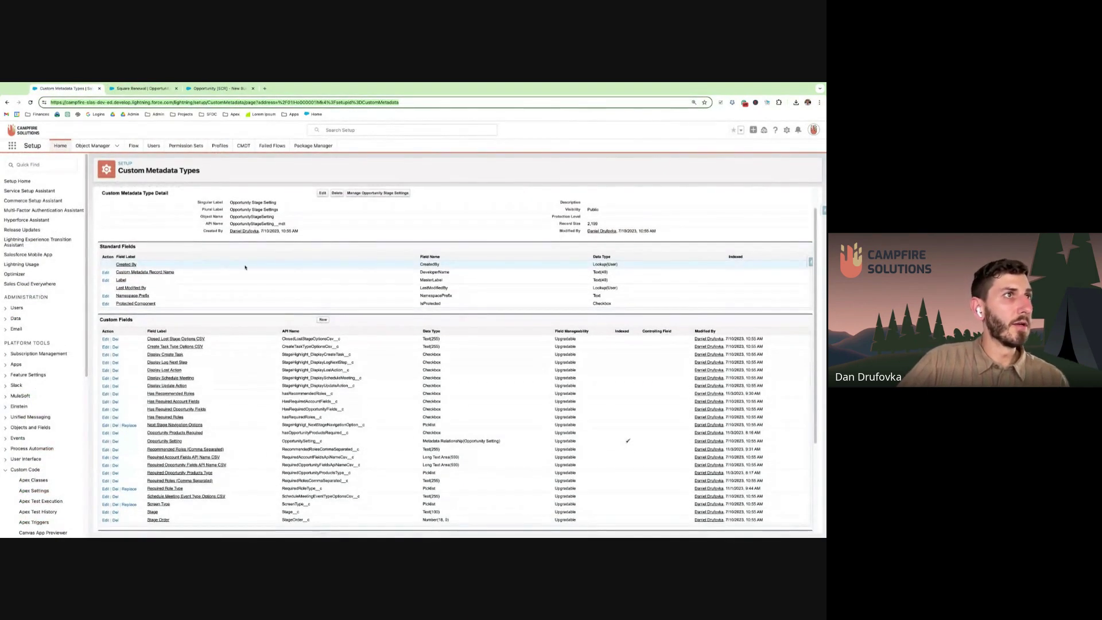
left_click(402, 193)
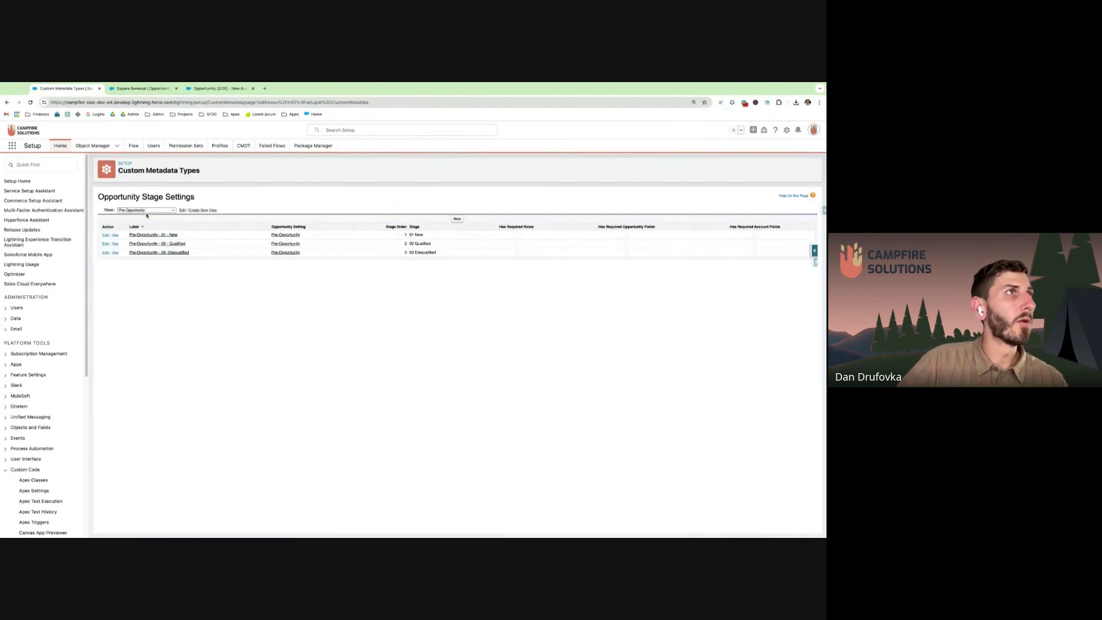
left_click(194, 216)
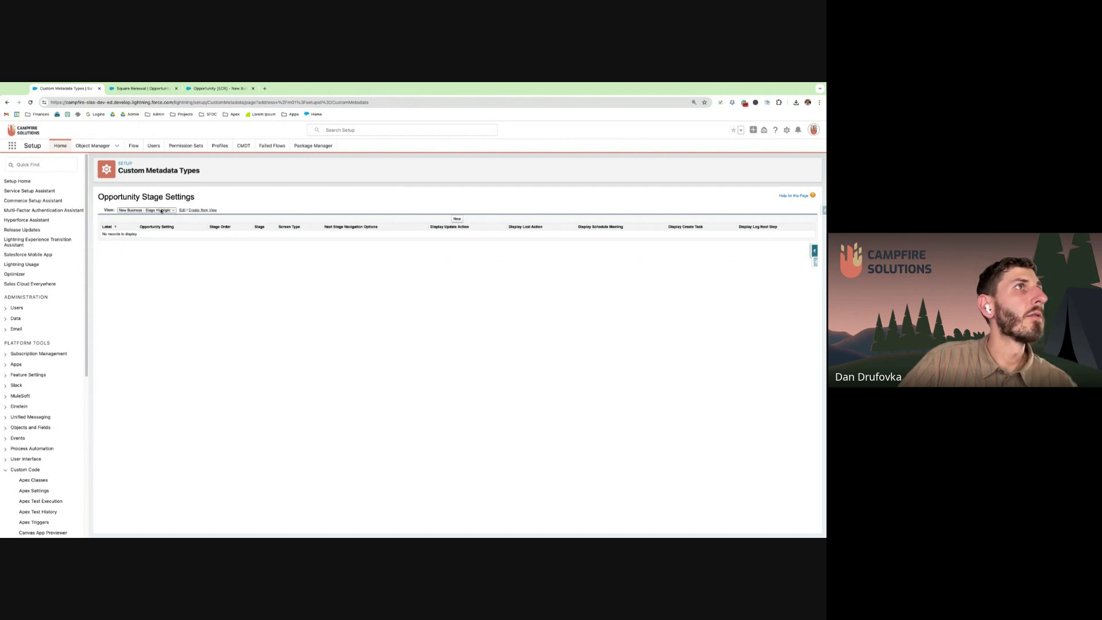
Step: Clear the PreOpportunity filter row, save the view, and open New Business - 01 - Demo Scheduled
left_click(182, 210)
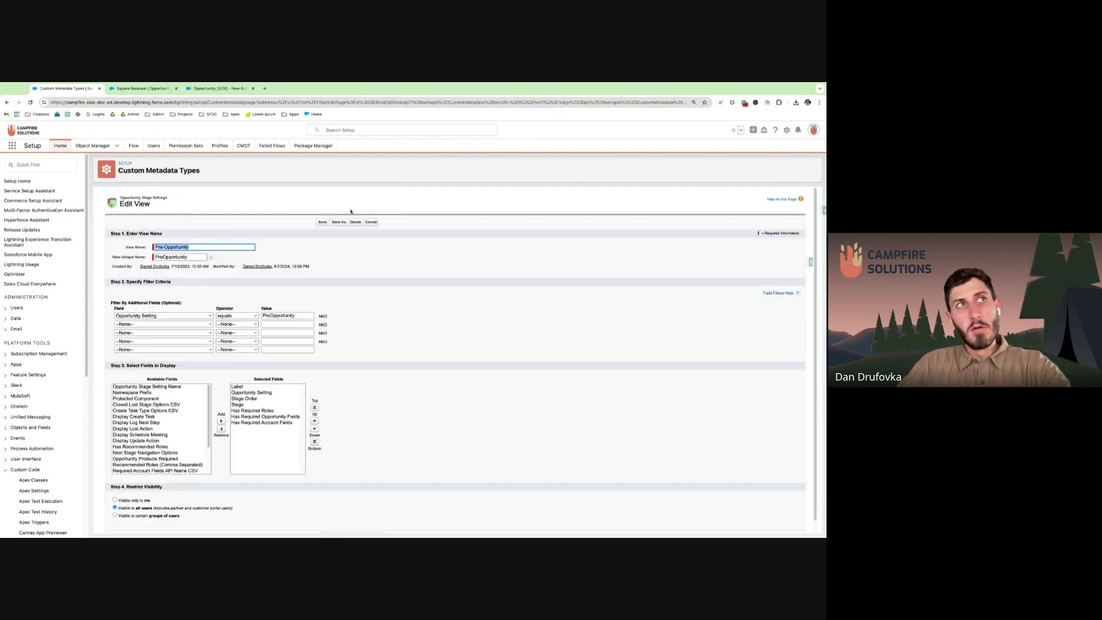
double_click(278, 316)
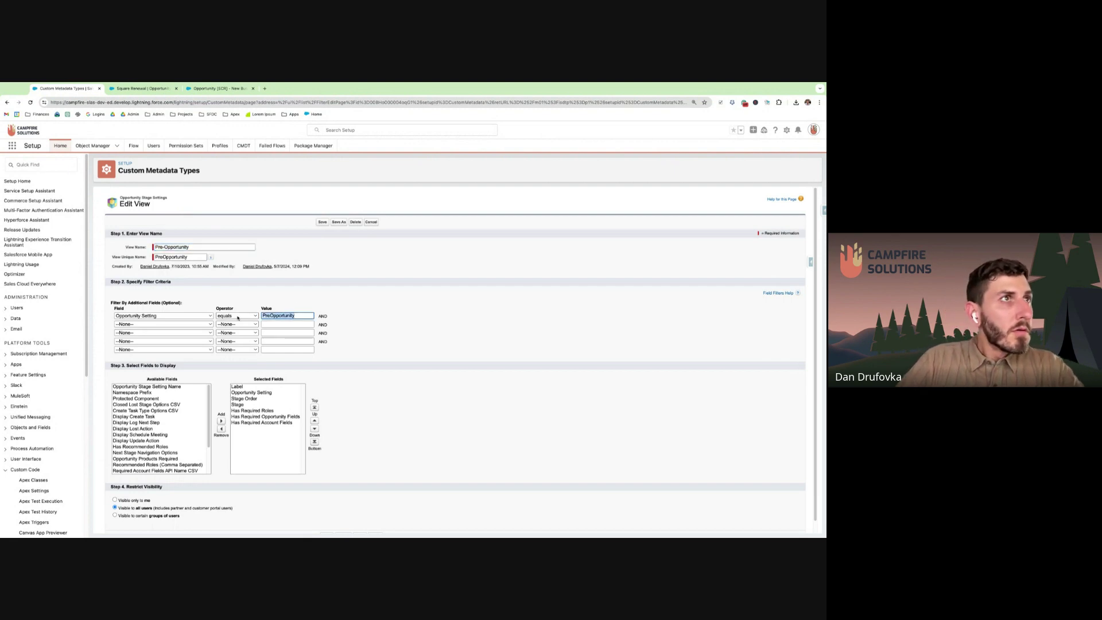
key("BackSpace")
left_click(207, 317)
left_click(189, 315)
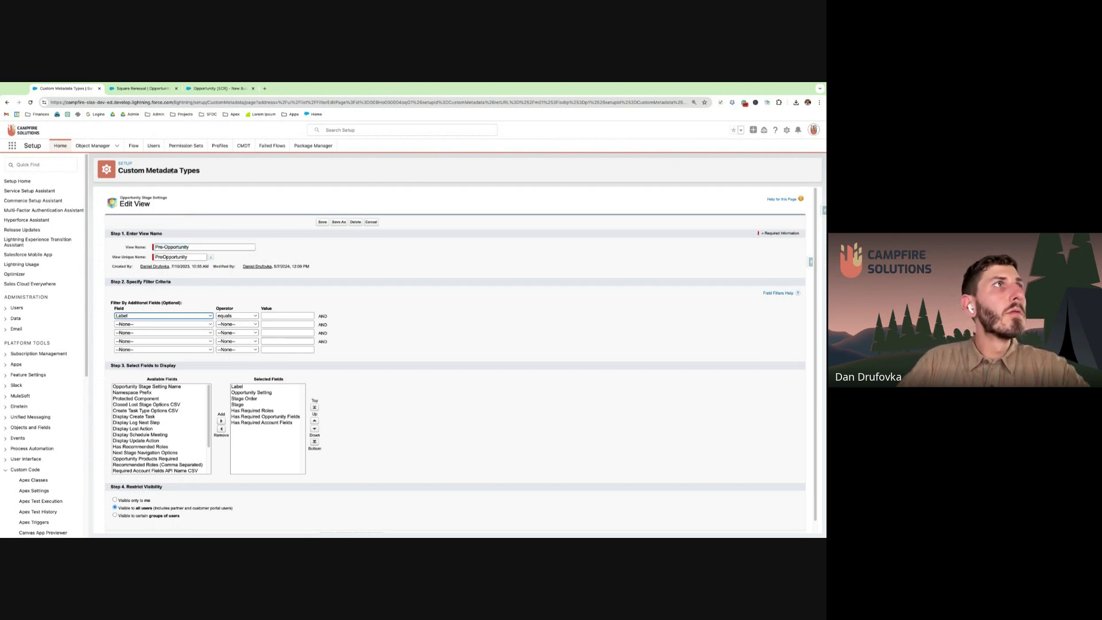
left_click(323, 222)
left_click(172, 235)
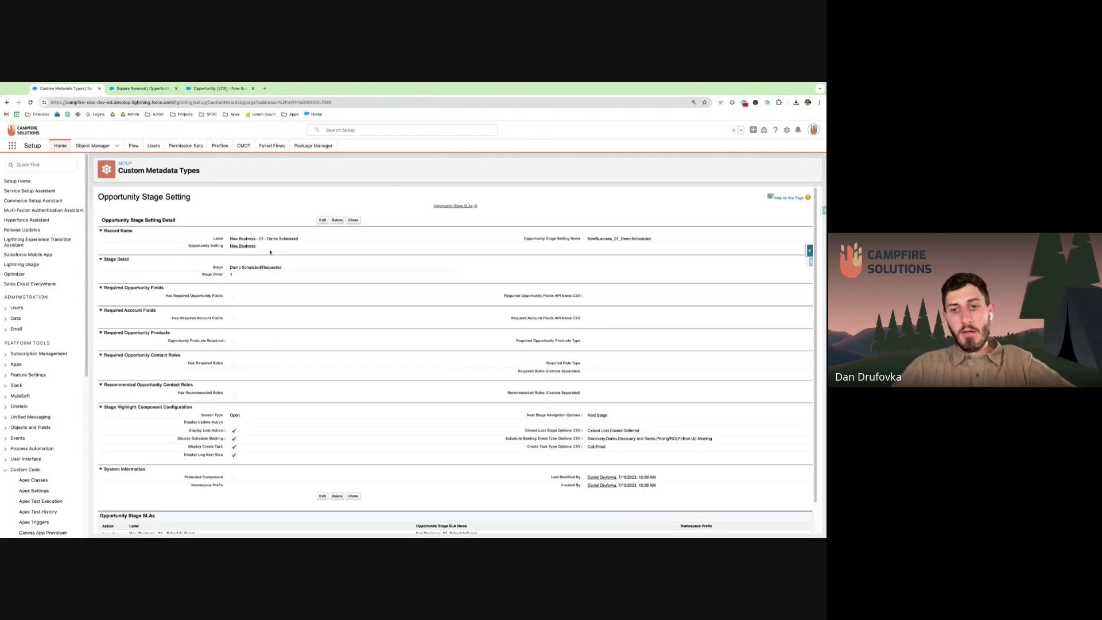
Step: Zoom in and review Demo Scheduled/Requested stage, order 1, with no required opportunity or account fields
key("ctrl+plus")
key("ctrl+plus")
key("ctrl+plus")
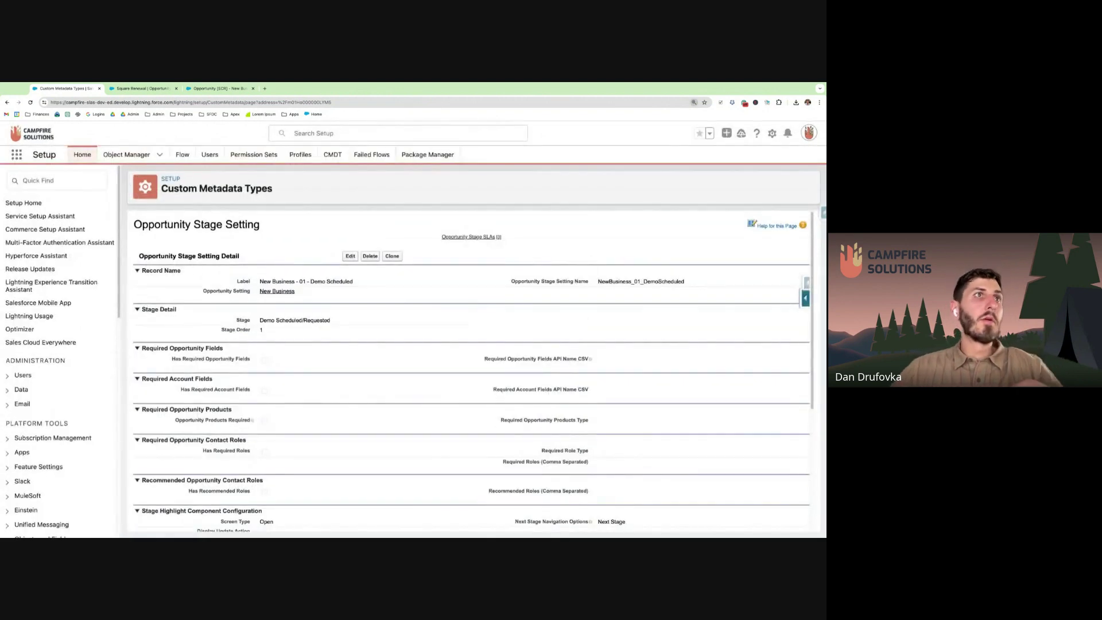
scroll(444, 354, "down", 1)
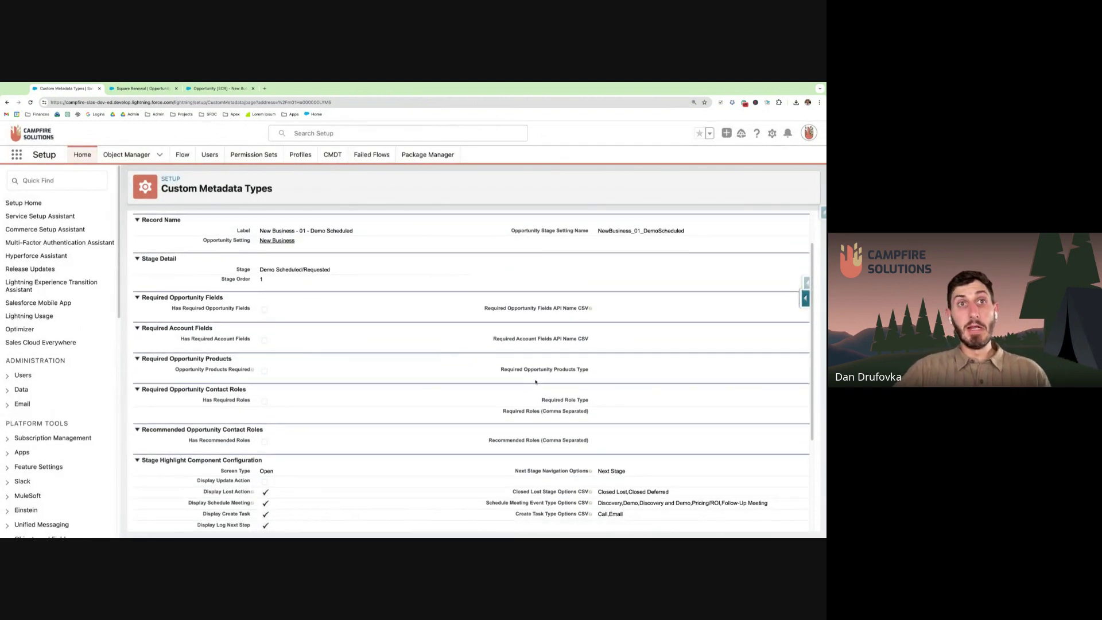
scroll(535, 382, "down", 1)
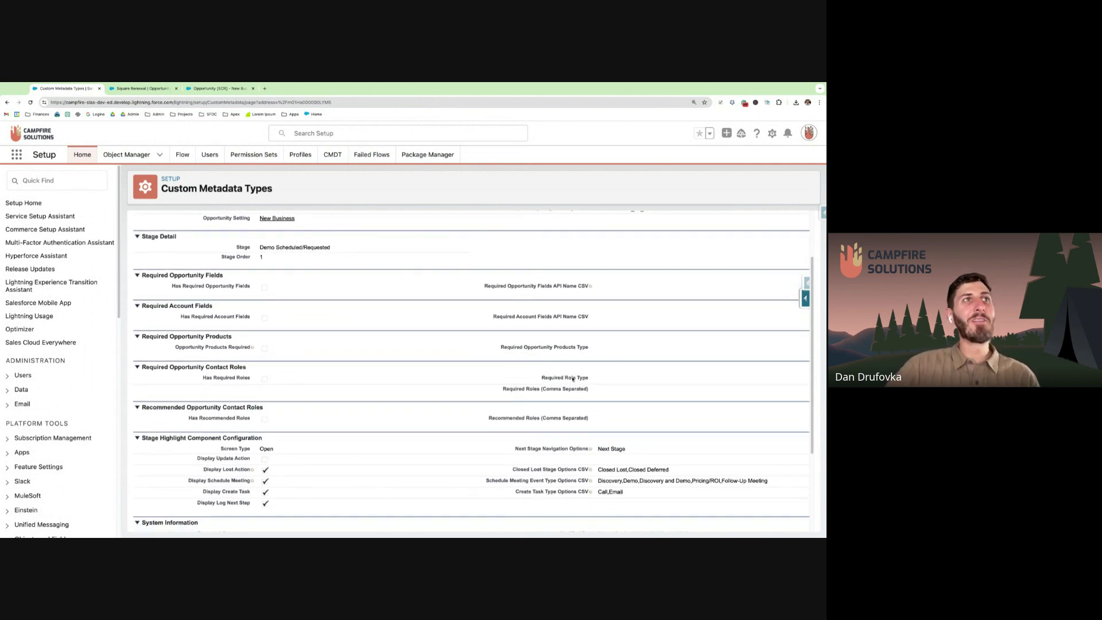
scroll(303, 340, "up", 1)
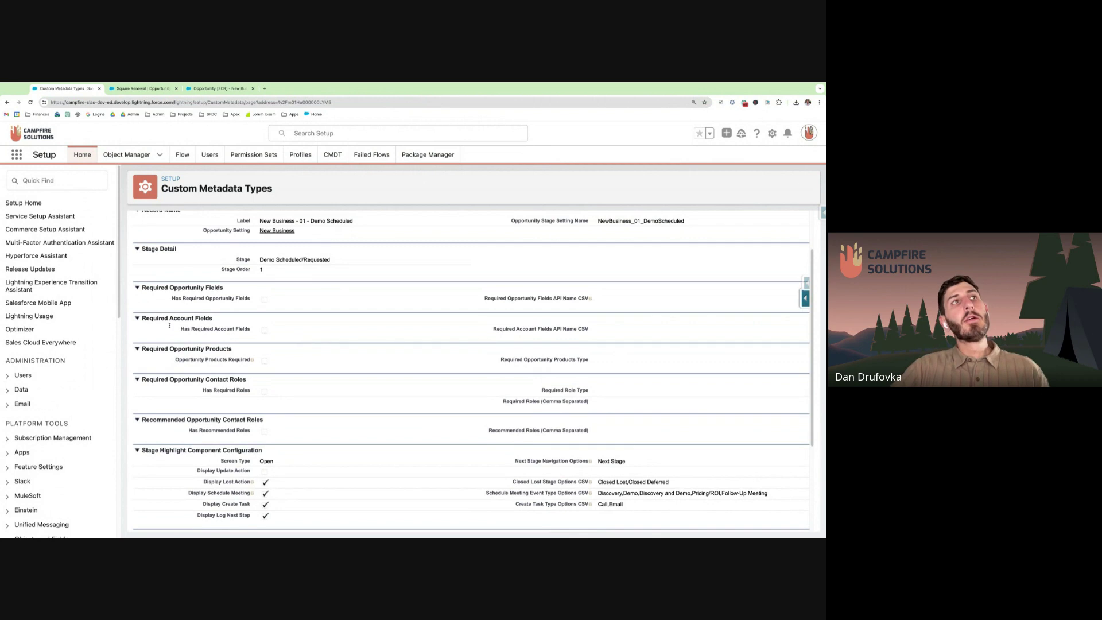
left_click_drag(167, 300, 263, 303)
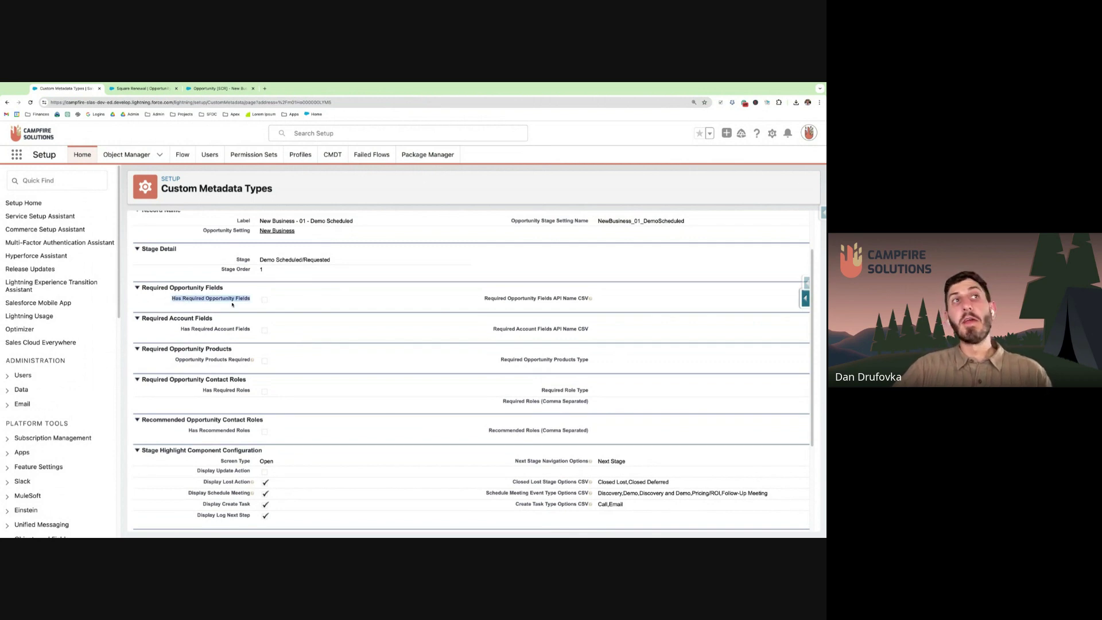
left_click(467, 300)
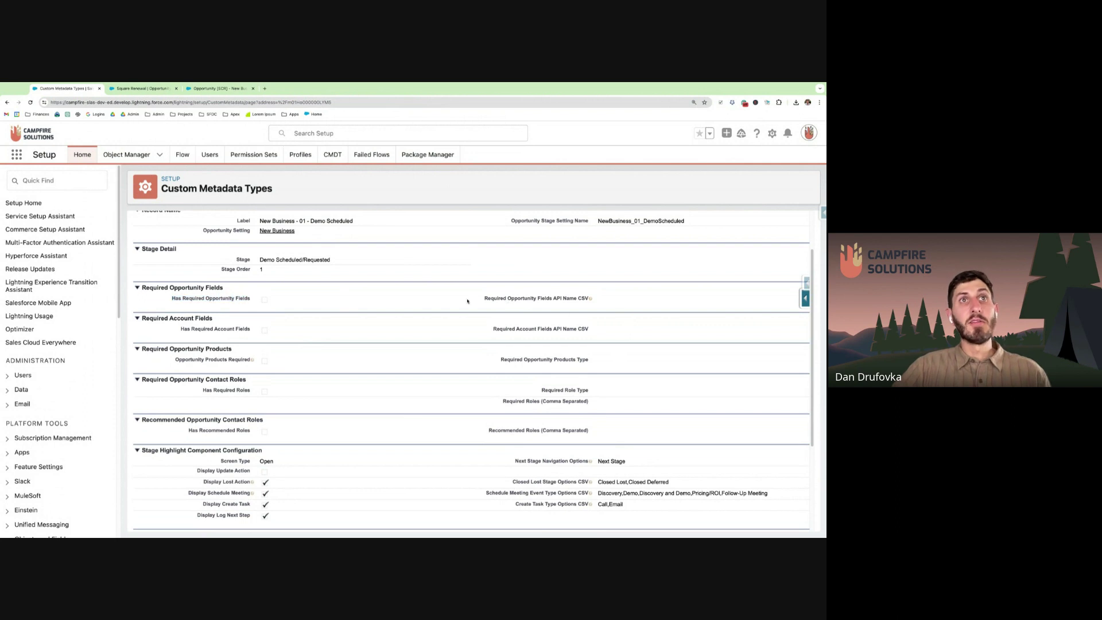
Step: Open the New Business - 02 - Discovery stage setting and highlight its required opportunity fields and API names
left_click(7, 103)
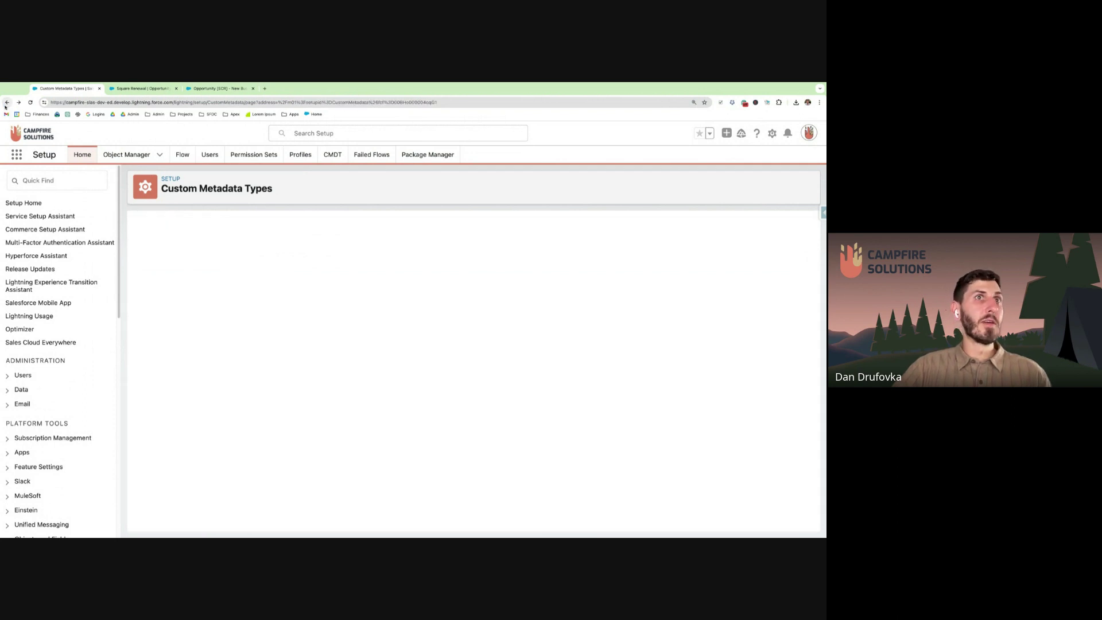
left_click(238, 290)
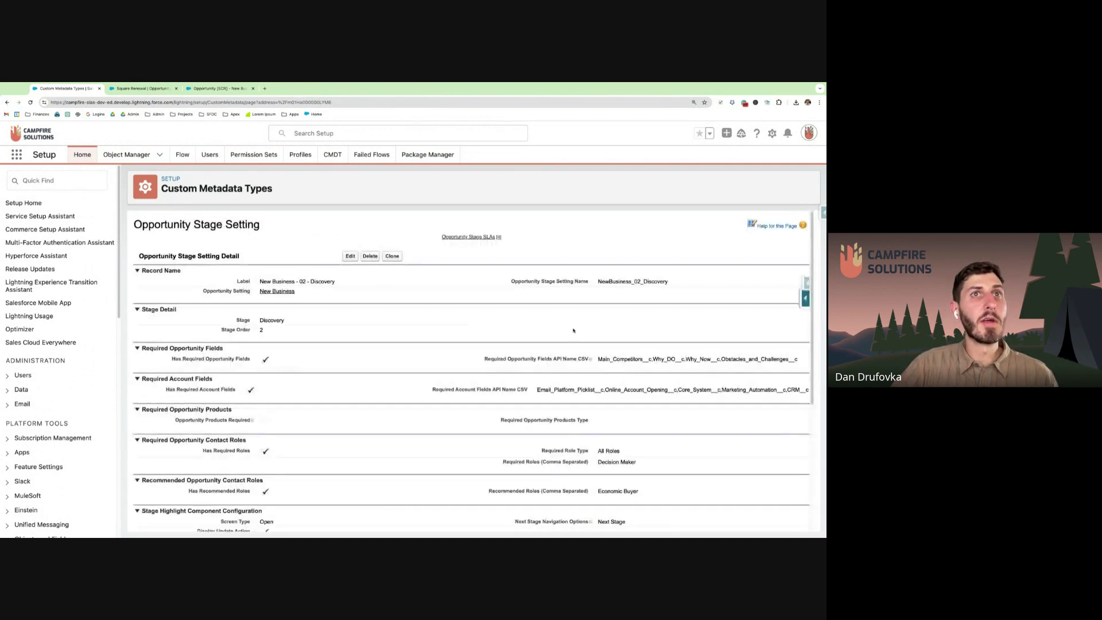
scroll(576, 331, "down", 2)
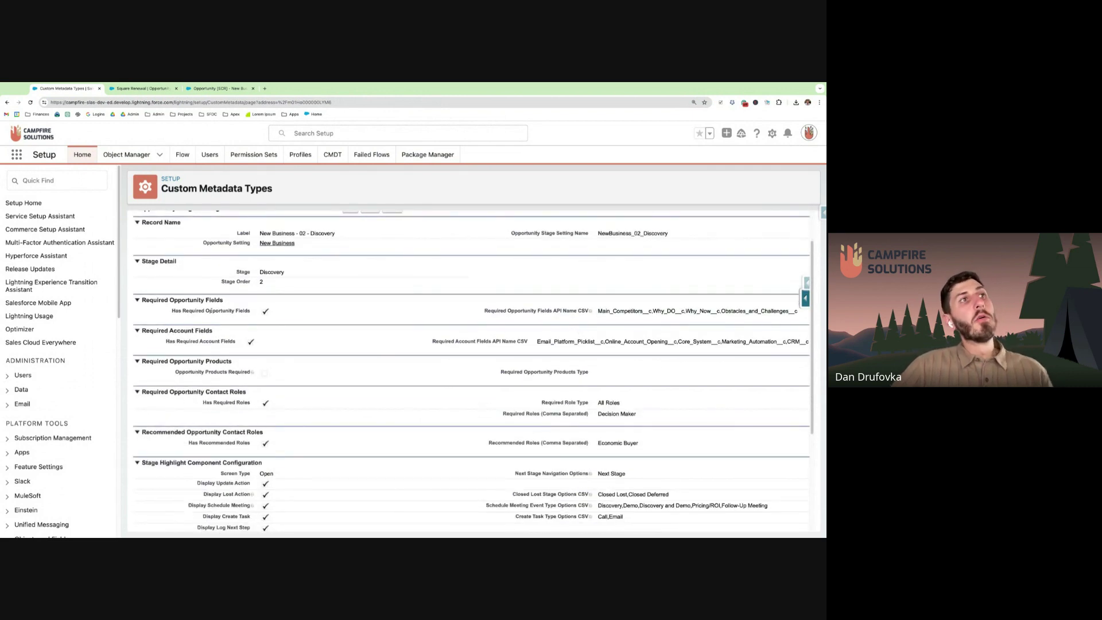
triple_click(184, 316)
left_click(282, 315)
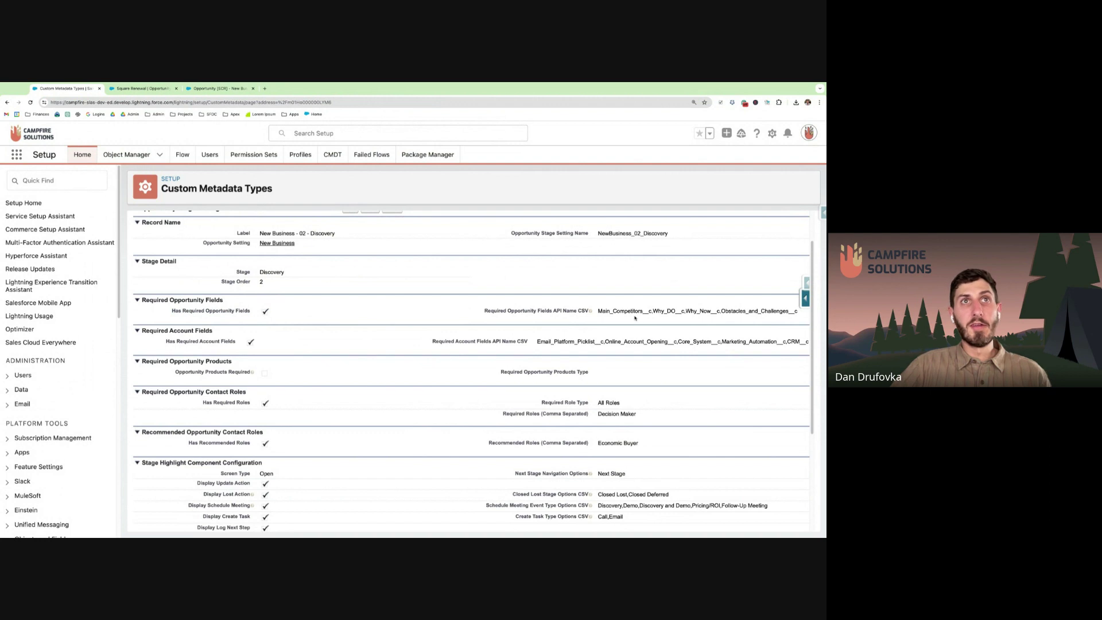
triple_click(523, 317)
left_click(541, 313)
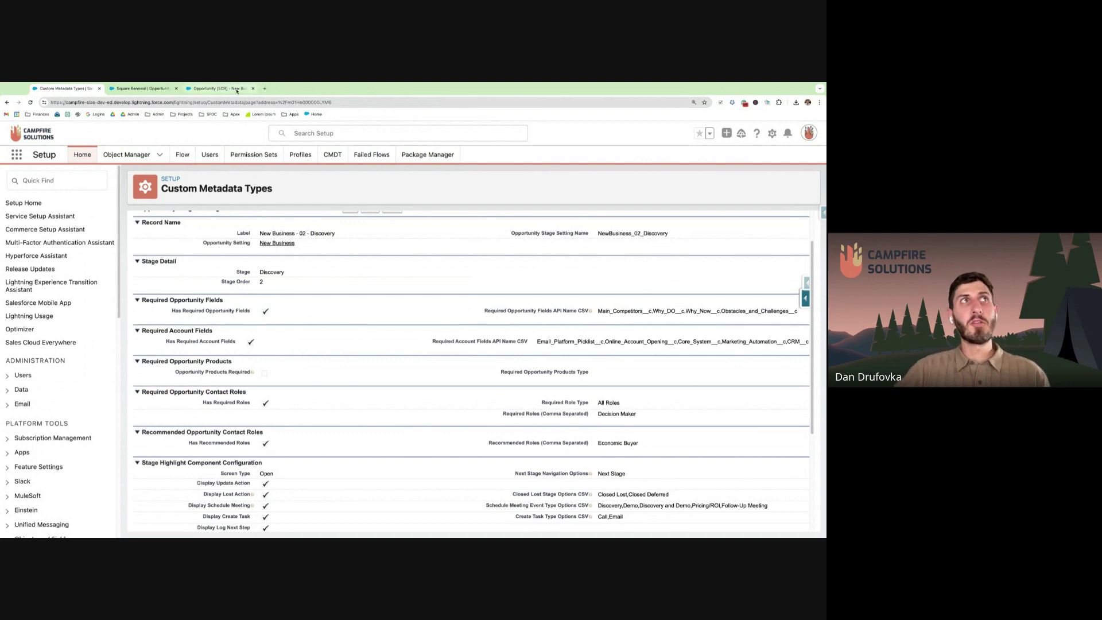
Step: Check the Square Renewal record, then go back to the Discovery stage setting record
left_click(140, 88)
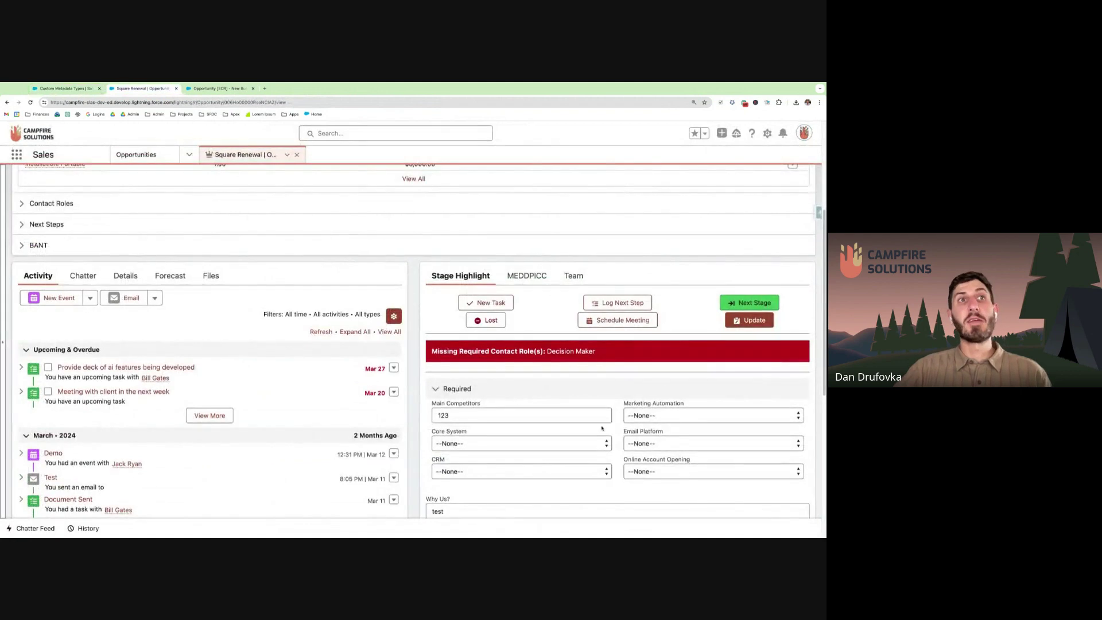
scroll(579, 316, "down", 2)
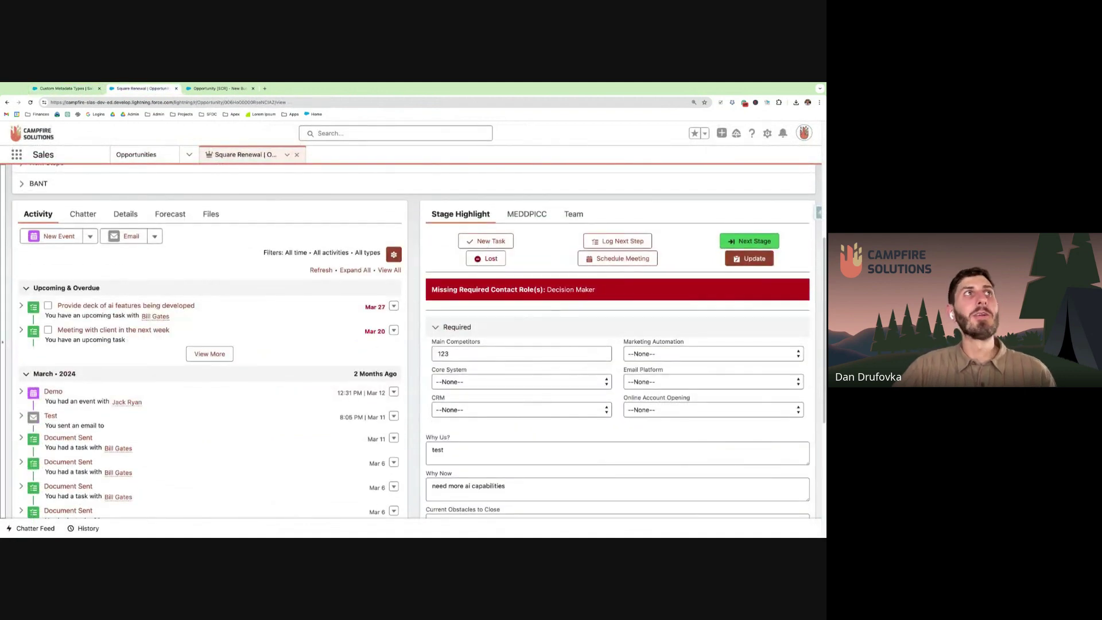
left_click(64, 89)
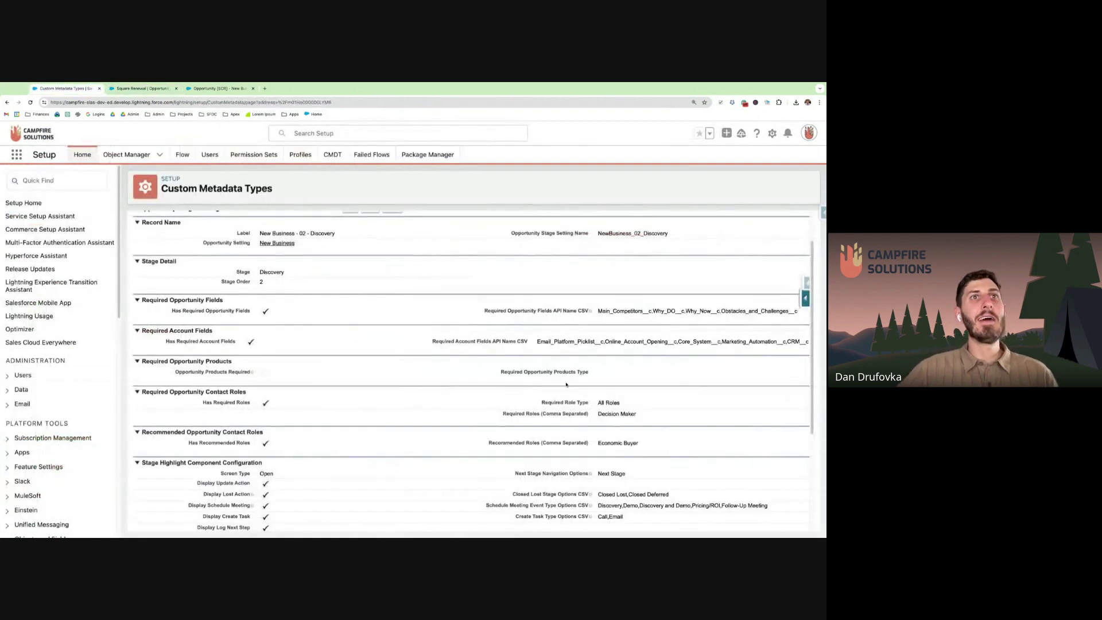
scroll(189, 367, "down", 1)
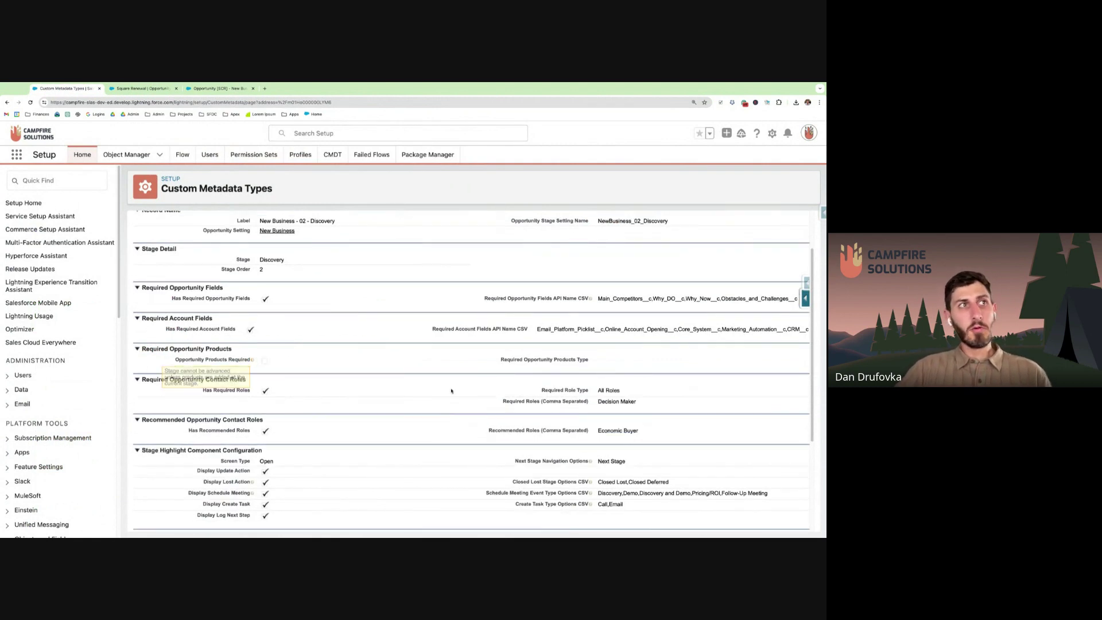
scroll(337, 370, "down", 2)
Step: Highlight the contact roles, Stage Highlight configuration rows, and lost, meeting and task option values
left_click_drag(217, 354, 623, 356)
scroll(436, 372, "down", 5)
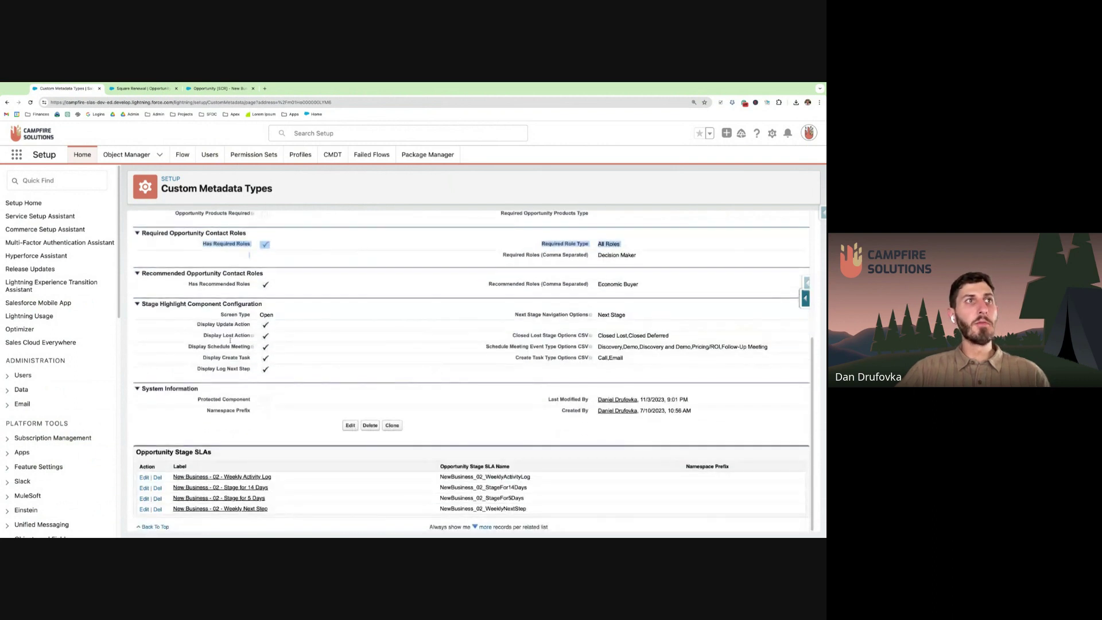
left_click(193, 322)
left_click_drag(215, 321, 244, 368)
left_click(248, 345)
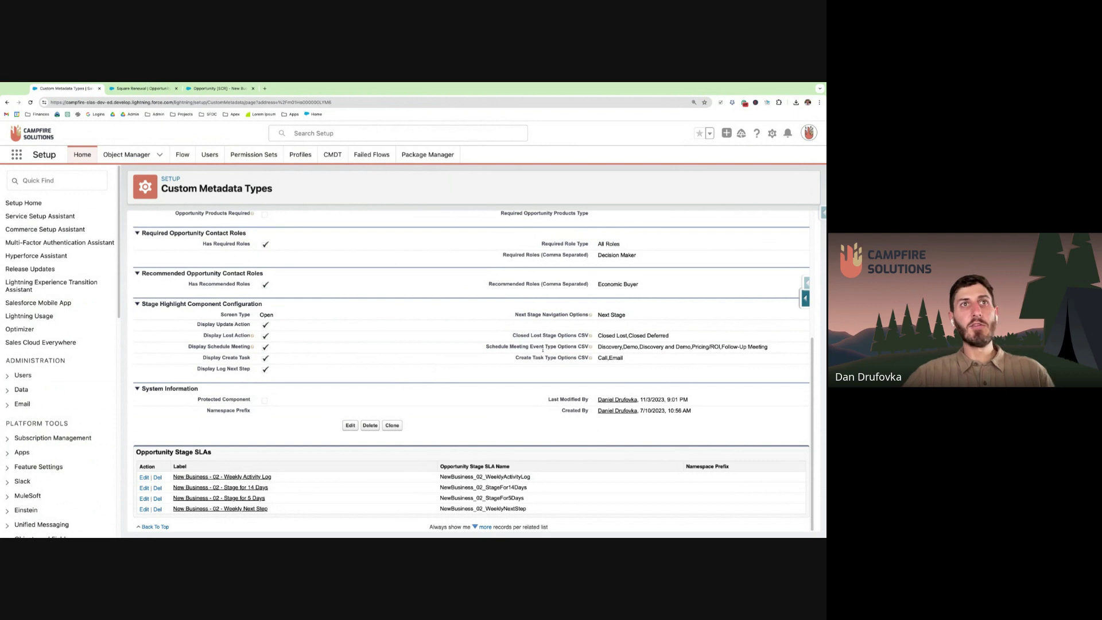
left_click_drag(597, 335, 658, 359)
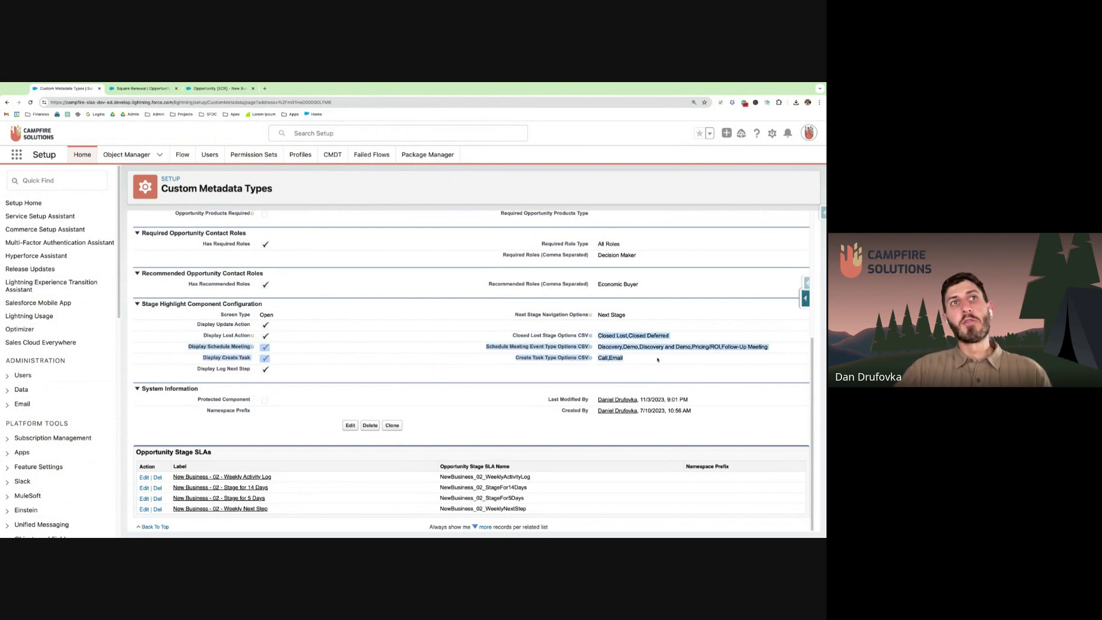
left_click(523, 357)
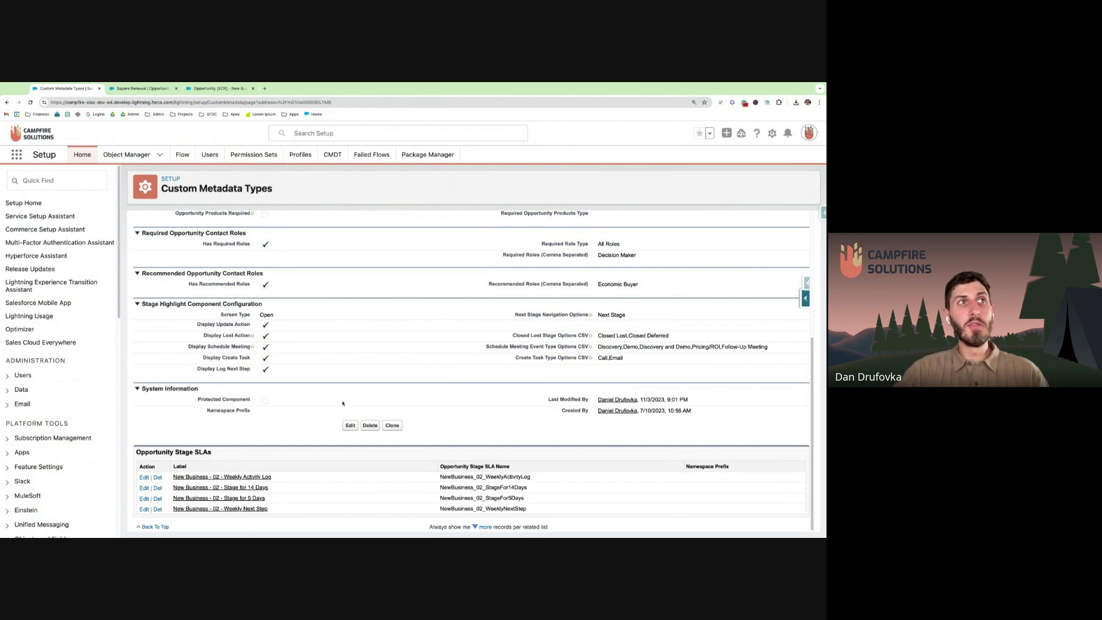
scroll(350, 402, "up", 2)
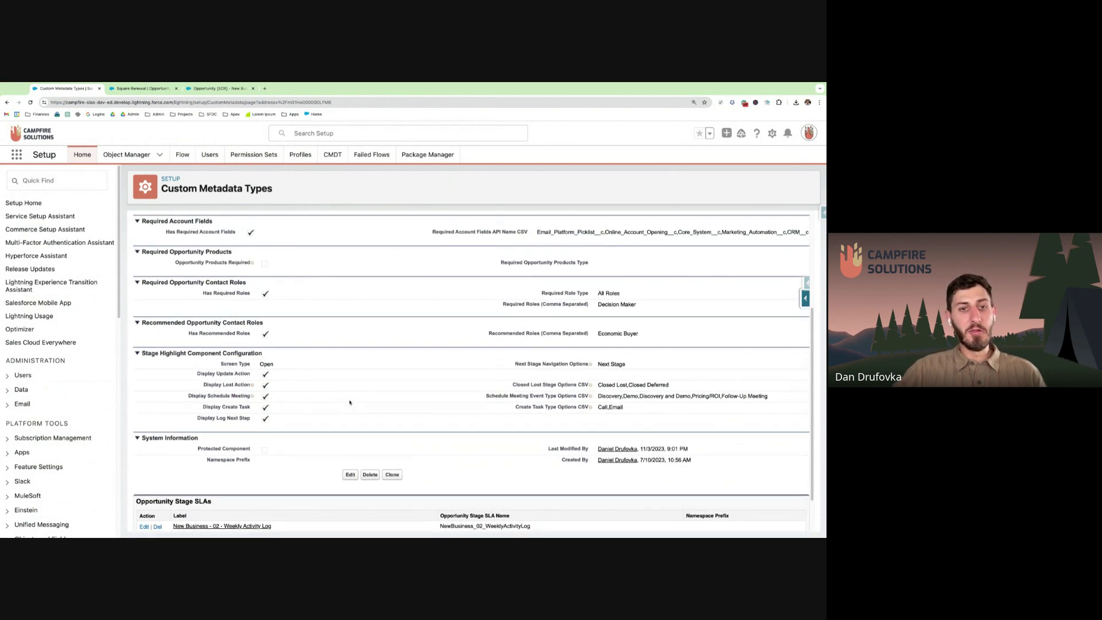
scroll(347, 393, "up", 2)
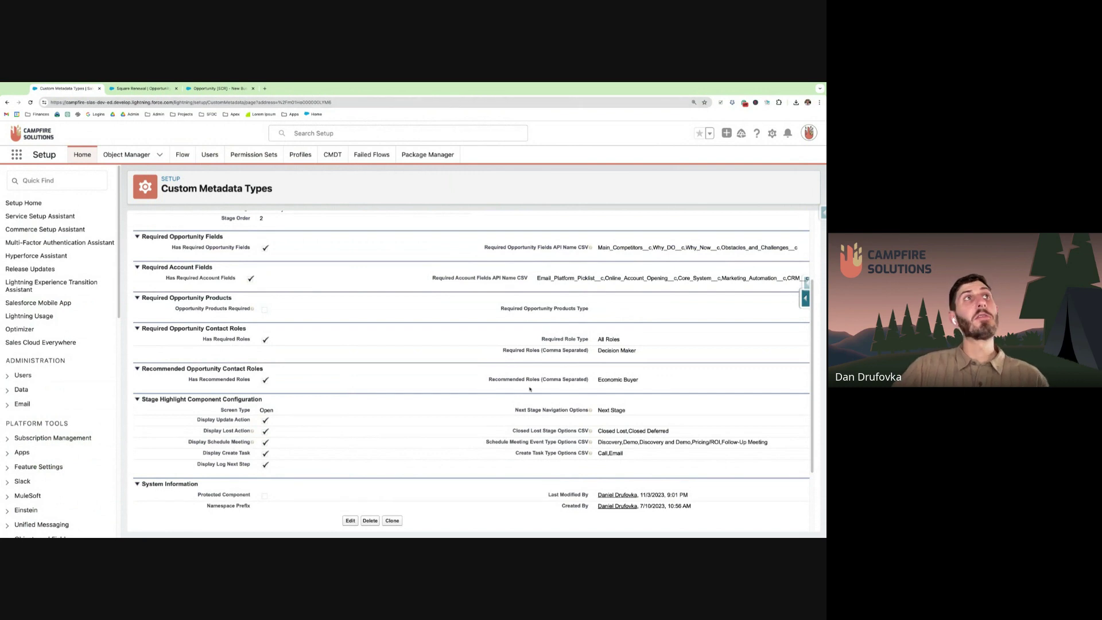
Step: In the Stage Highlight flow, inspect the Get Opportunity Stage Setting element's settings
left_click(235, 89)
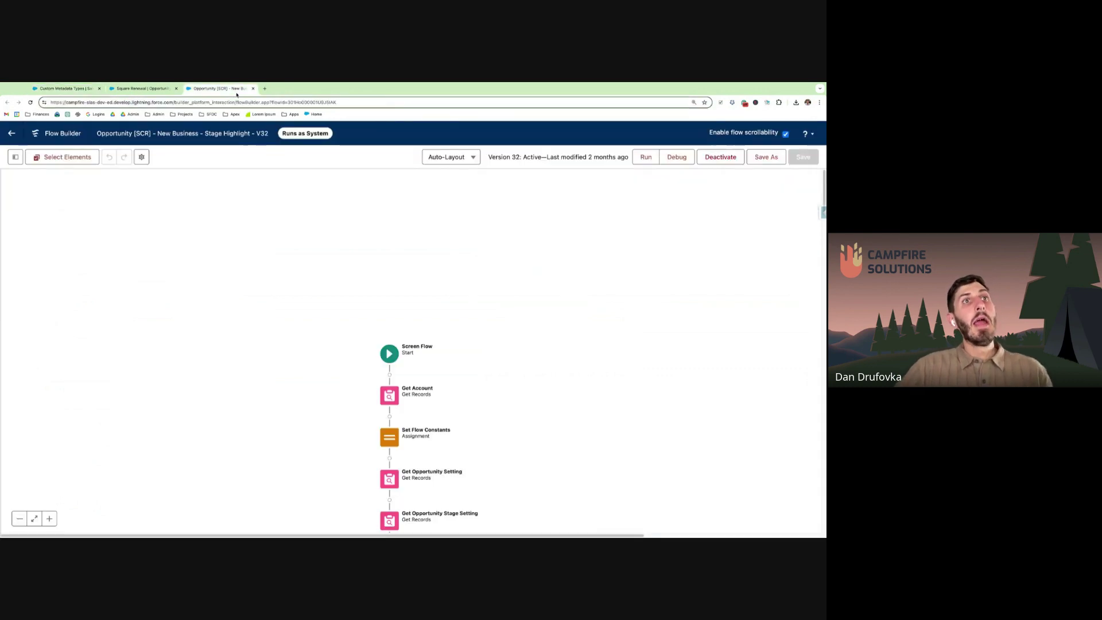
scroll(577, 468, "down", 3)
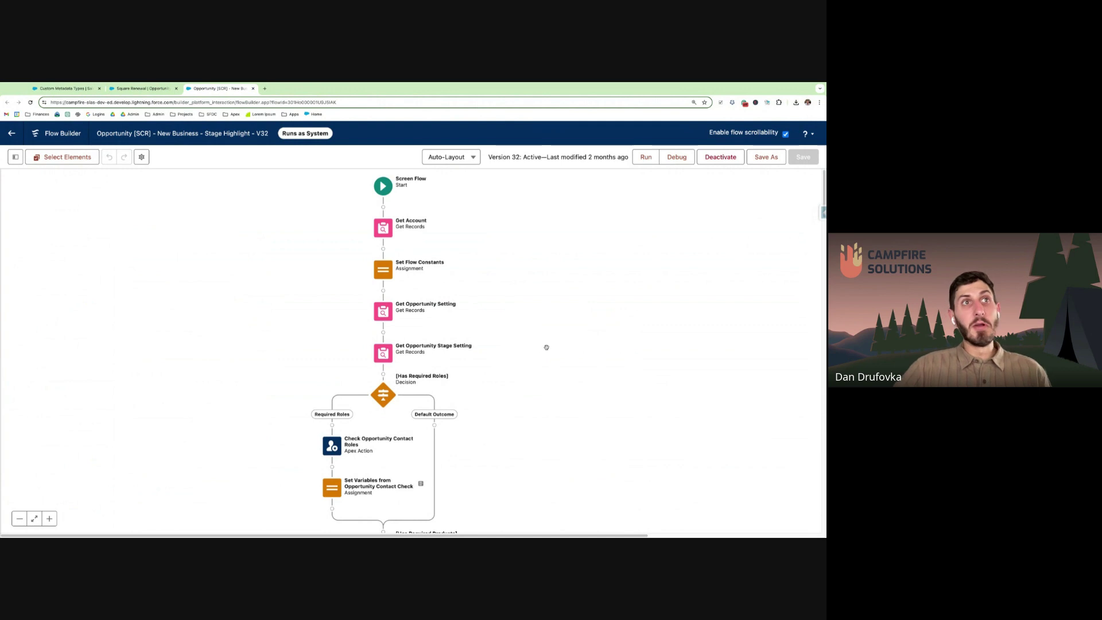
scroll(551, 367, "down", 1)
scroll(540, 426, "down", 1)
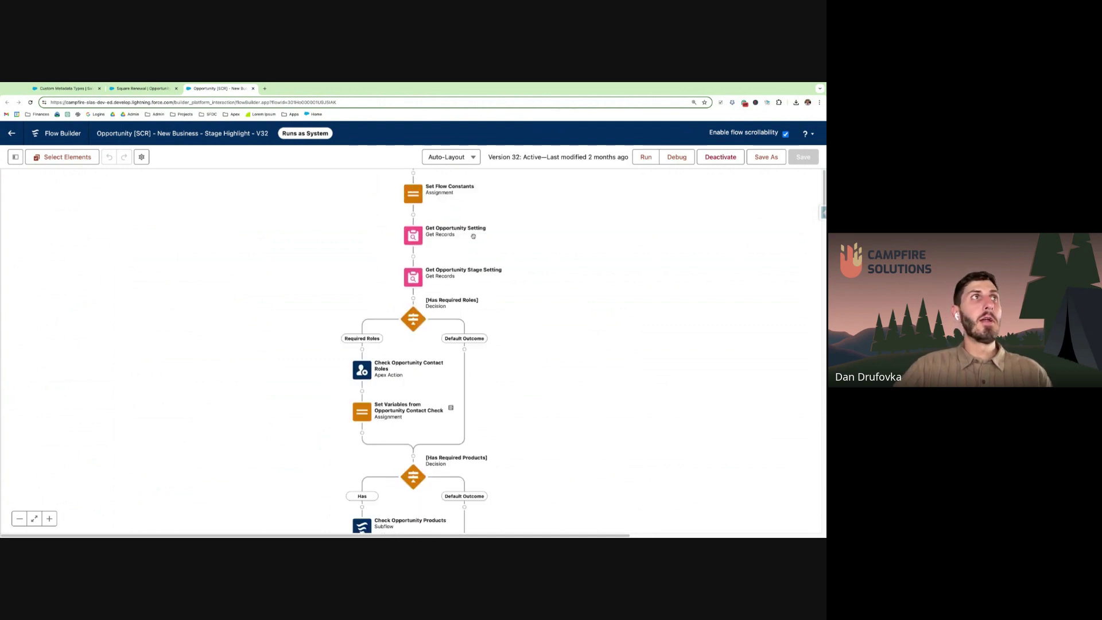
double_click(412, 277)
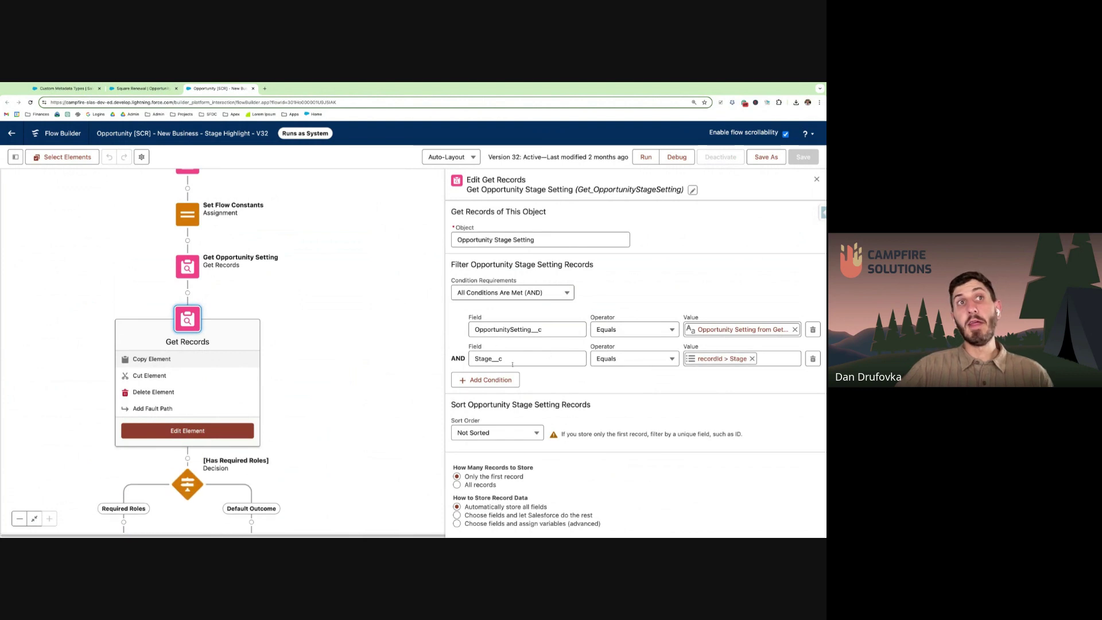
left_click(815, 179)
Step: Inspect the Check Opportunity Contact Roles action's inputs, including the full required roles value, without changes
scroll(365, 377, "down", 8)
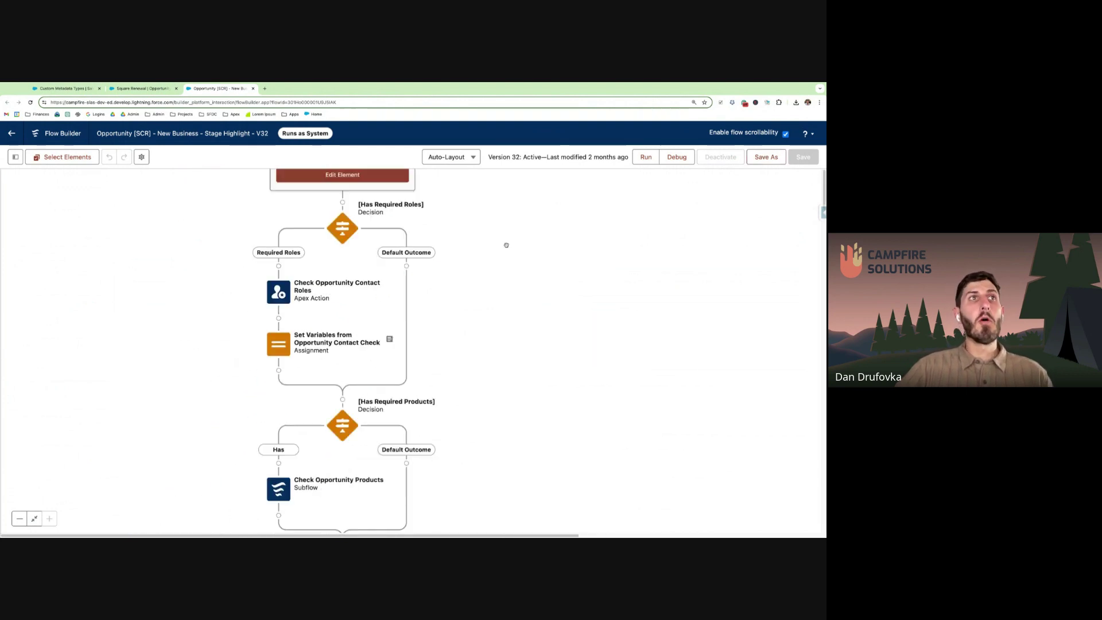
scroll(265, 287, "up", 4)
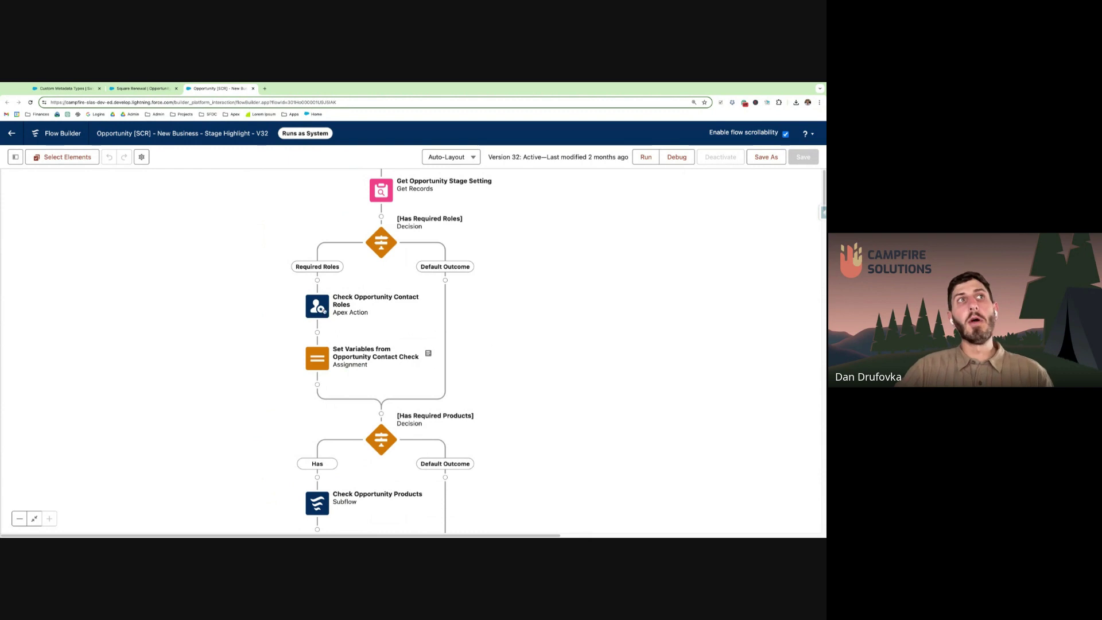
scroll(229, 312, "down", 2)
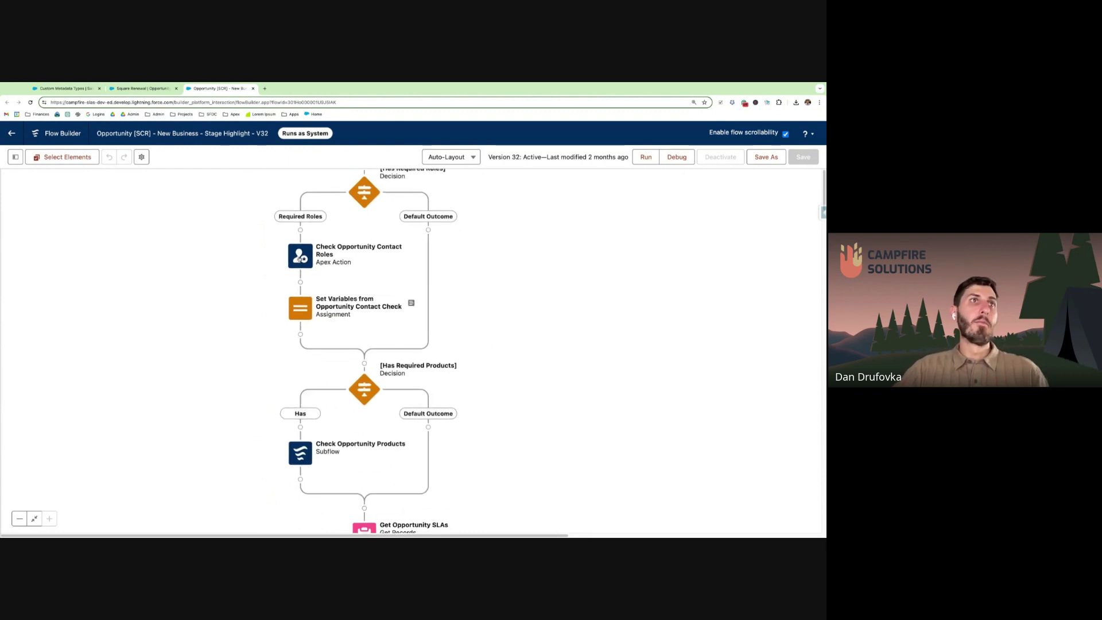
double_click(300, 256)
scroll(307, 380, "down", 2)
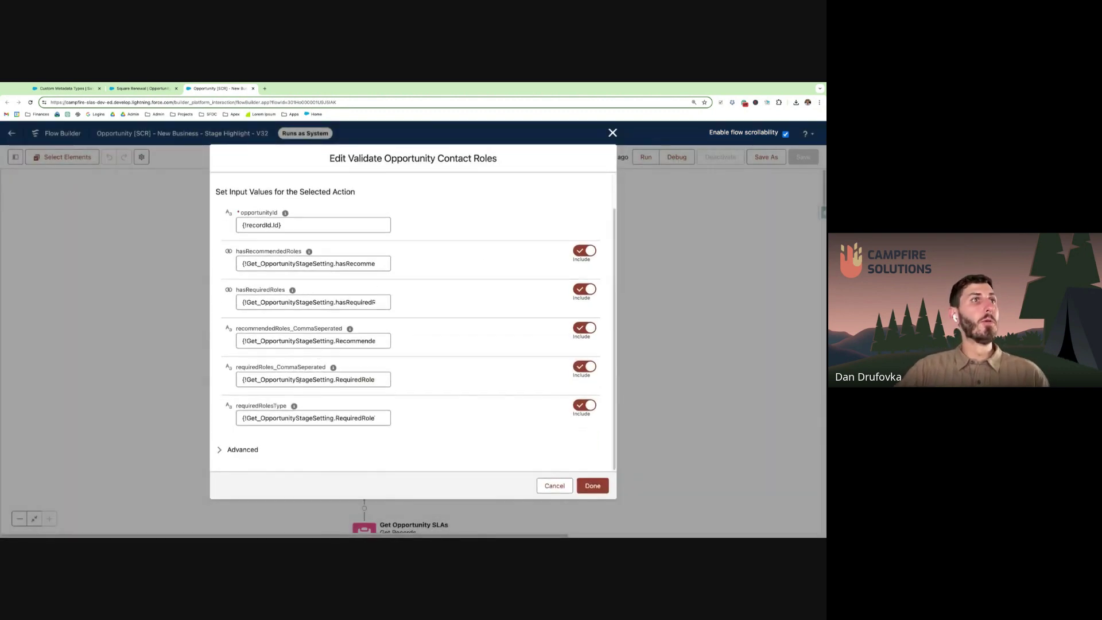
left_click(307, 380)
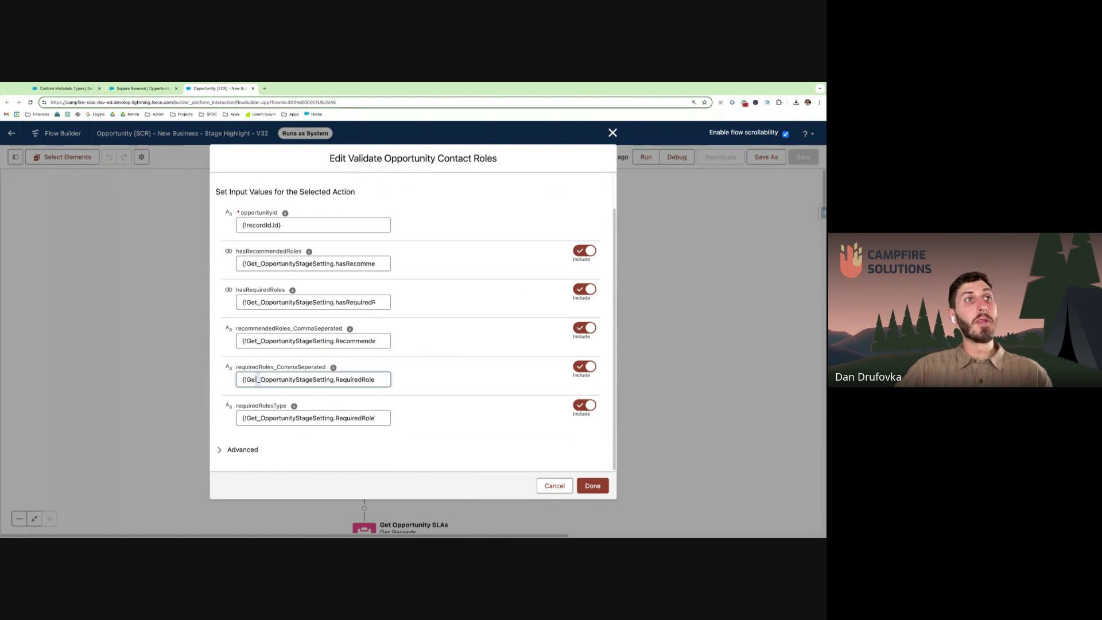
left_click(552, 484)
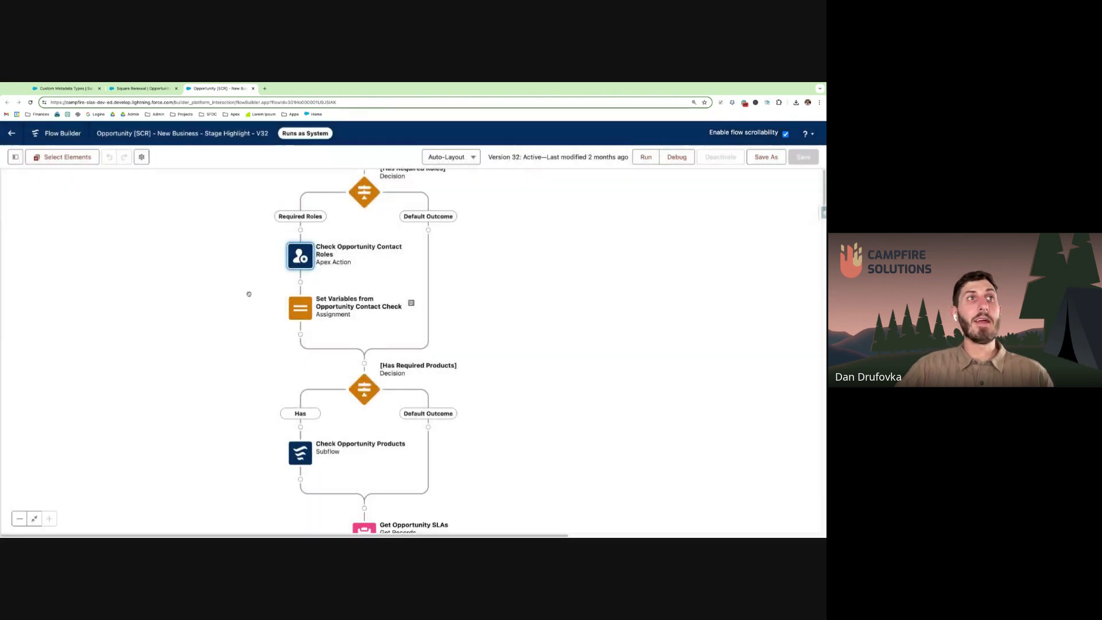
Step: Pan to the Screen Type and Stage decisions and zoom out the canvas
scroll(314, 260, "down", 3)
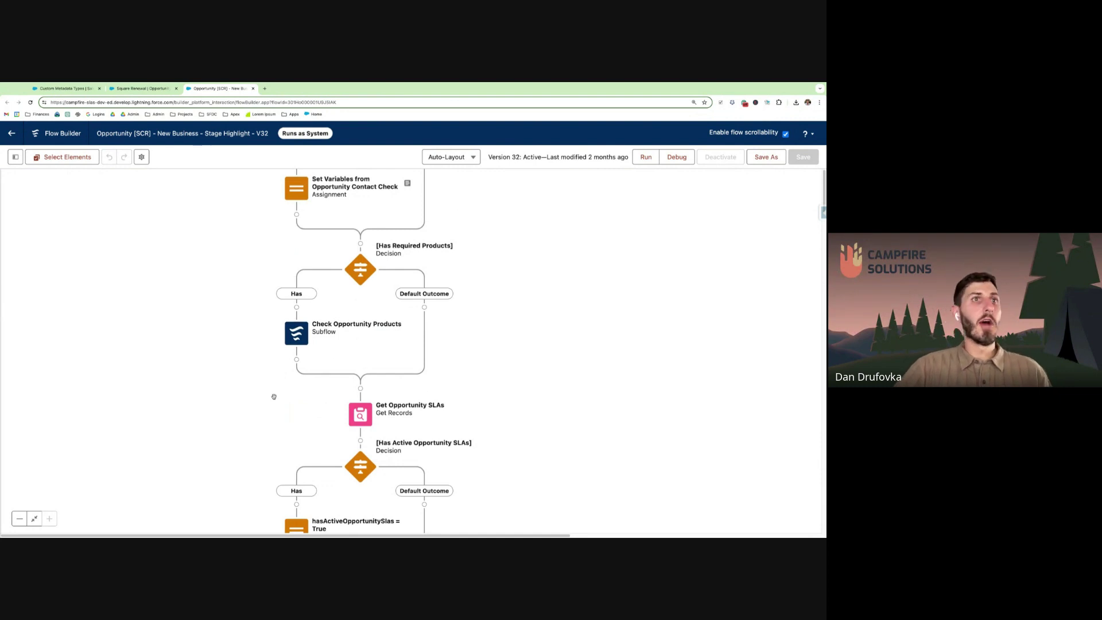
left_click_drag(277, 386, 300, 209)
left_click_drag(241, 481, 329, 284)
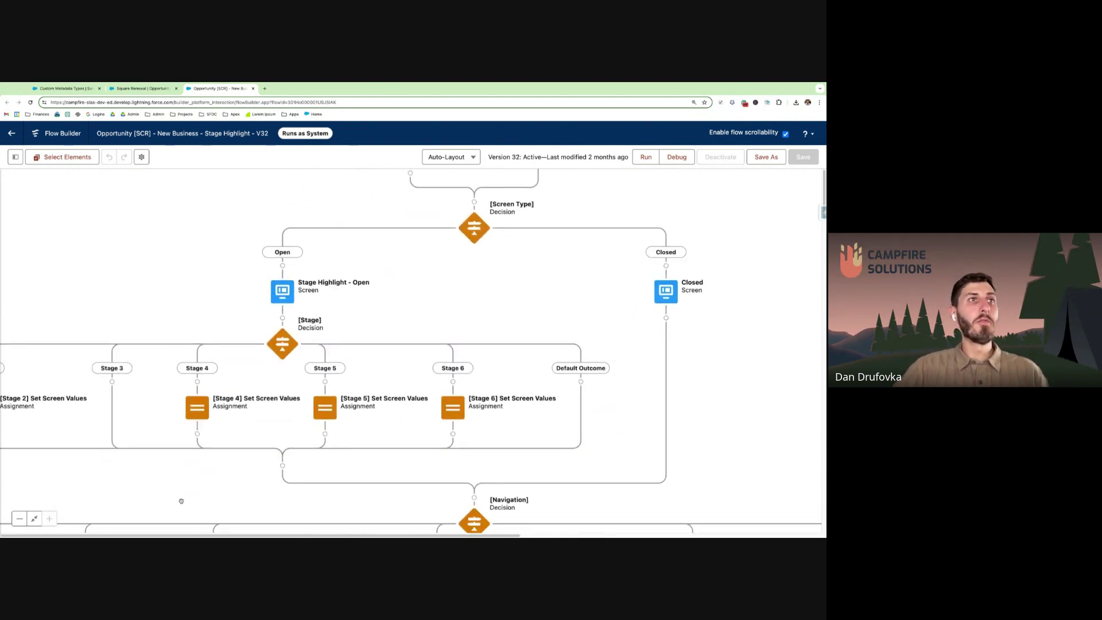
left_click(20, 518)
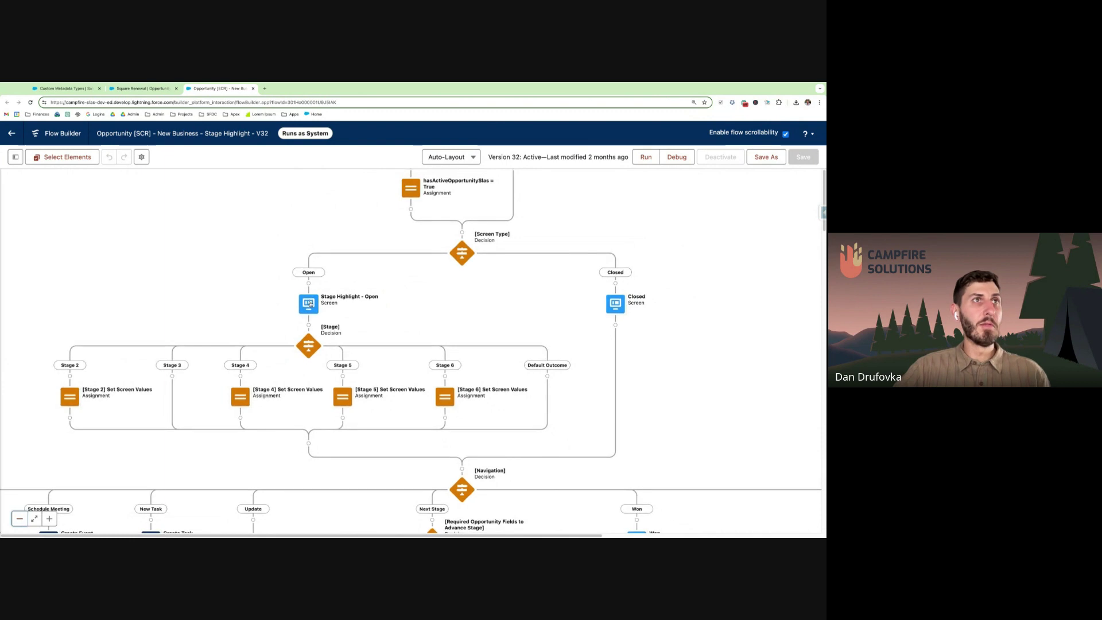
double_click(310, 304)
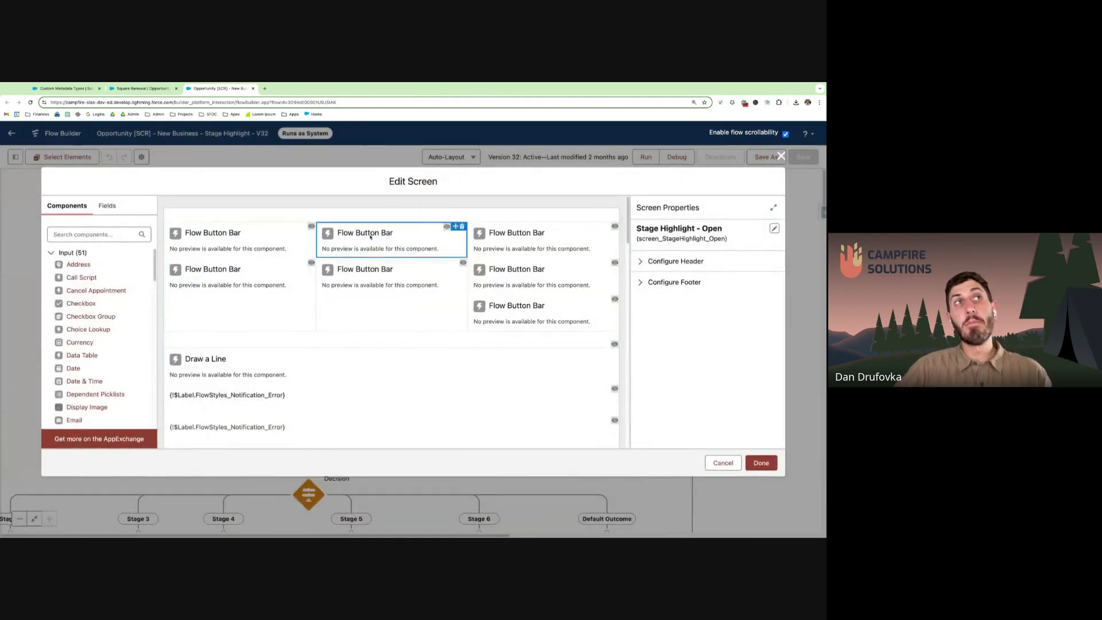
left_click(257, 236)
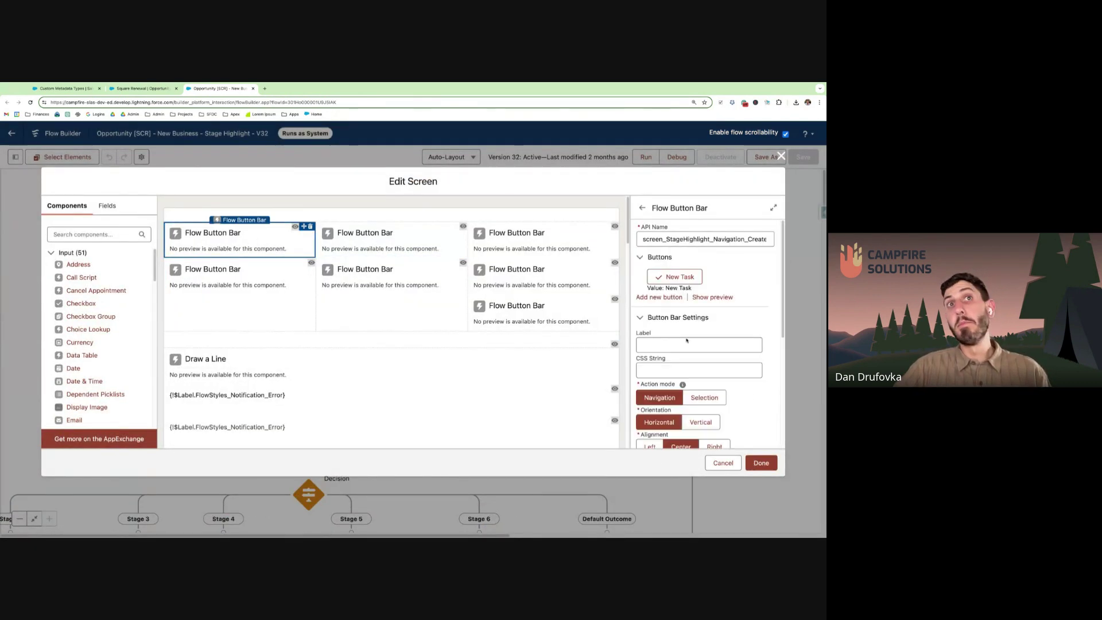
scroll(697, 392, "down", 5)
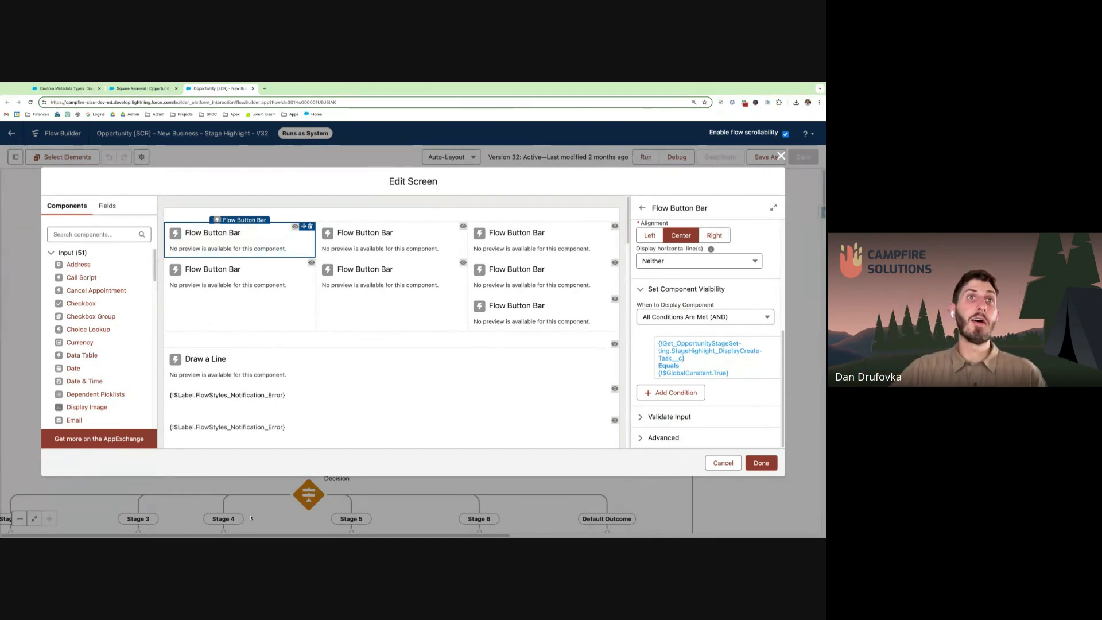
scroll(345, 298, "down", 5)
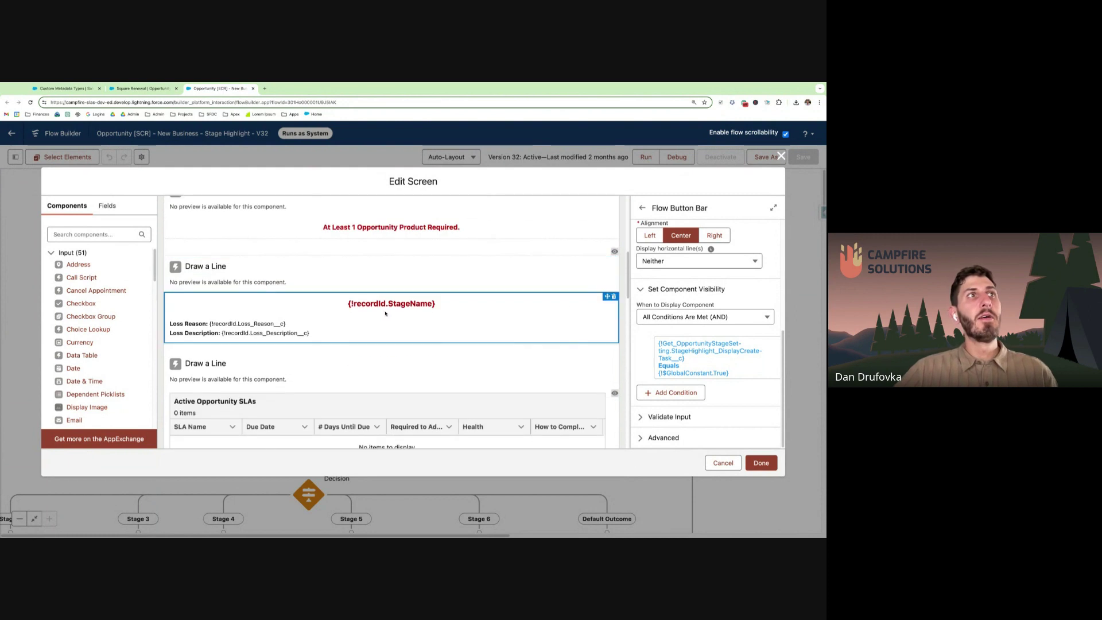
scroll(424, 327, "up", 5)
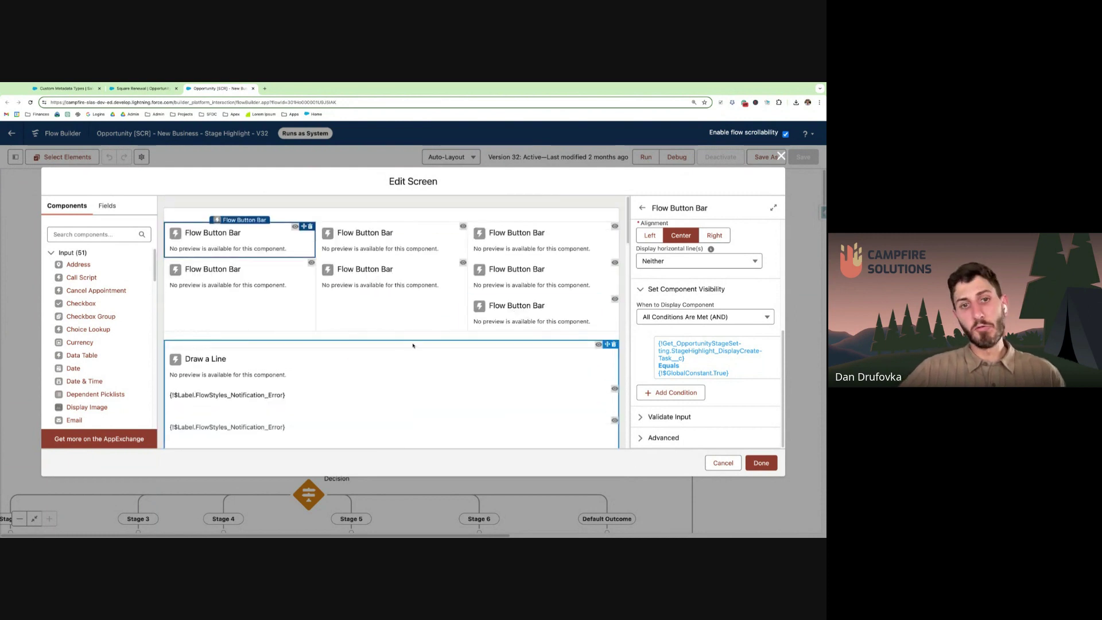
left_click(723, 462)
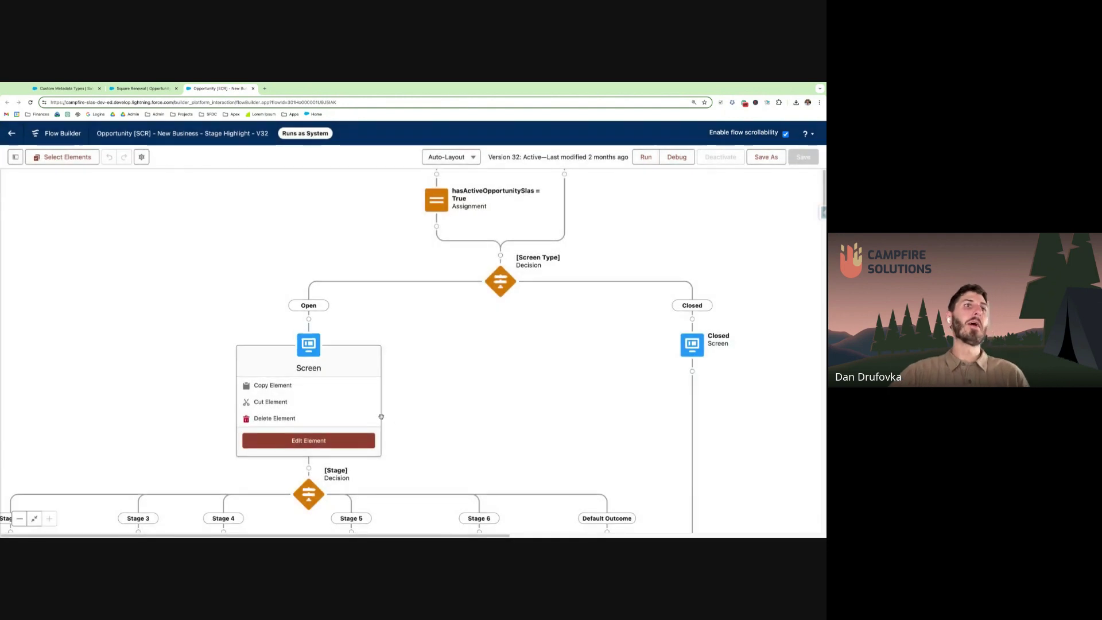
Step: Pan to the Navigation decision, zoom out over the whole flow, then return to the Custom Metadata Types record
left_click(136, 433)
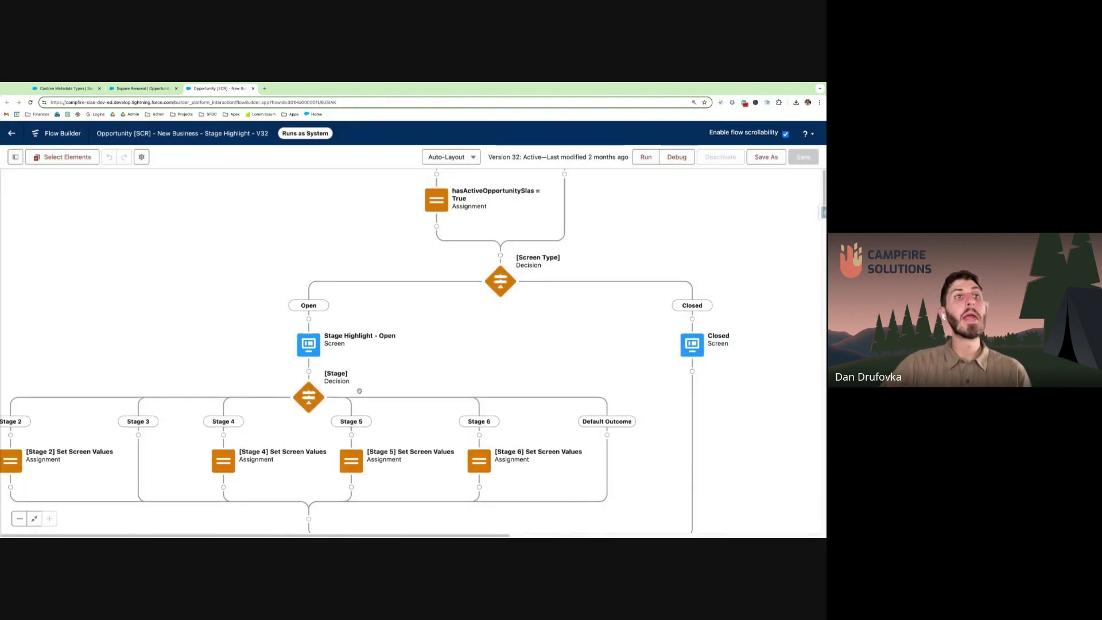
left_click_drag(480, 435, 498, 293)
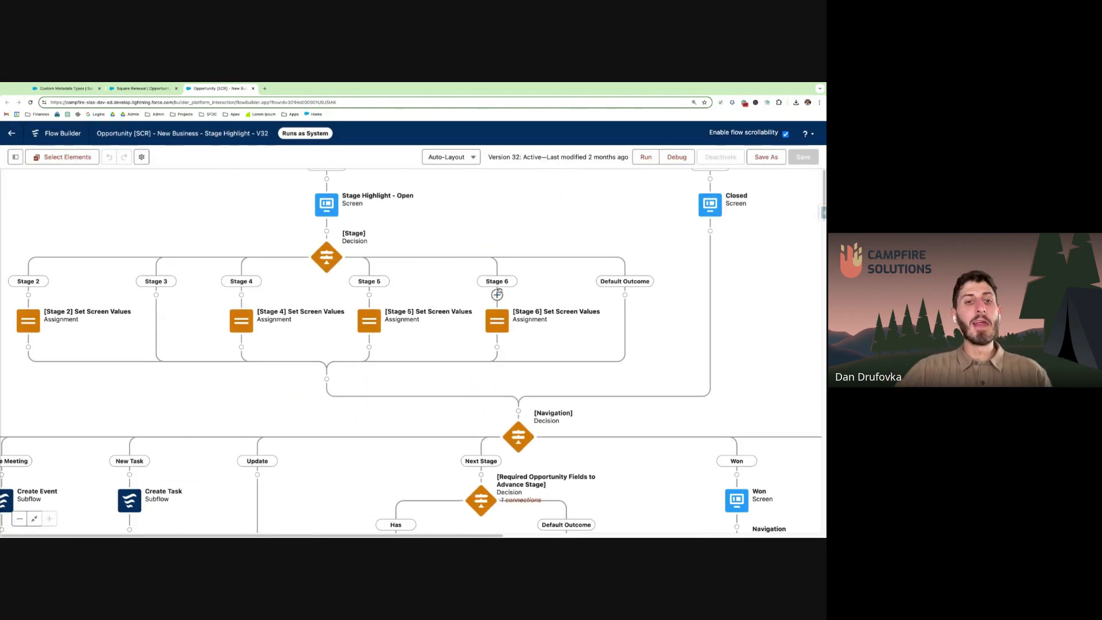
left_click(21, 520)
left_click(20, 519)
left_click(20, 519)
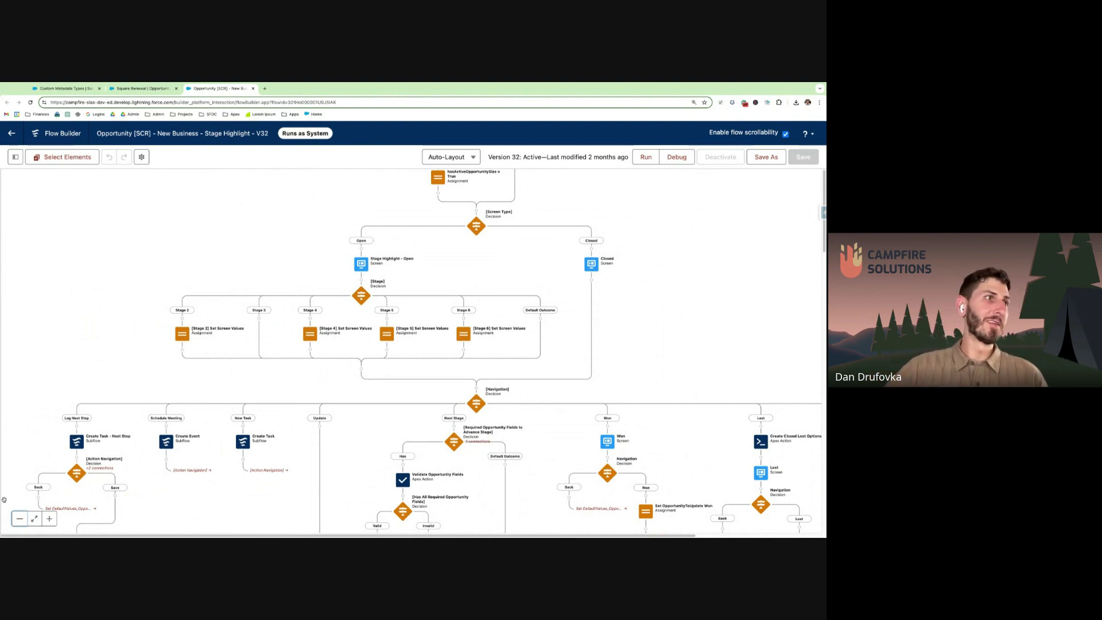
left_click(19, 518)
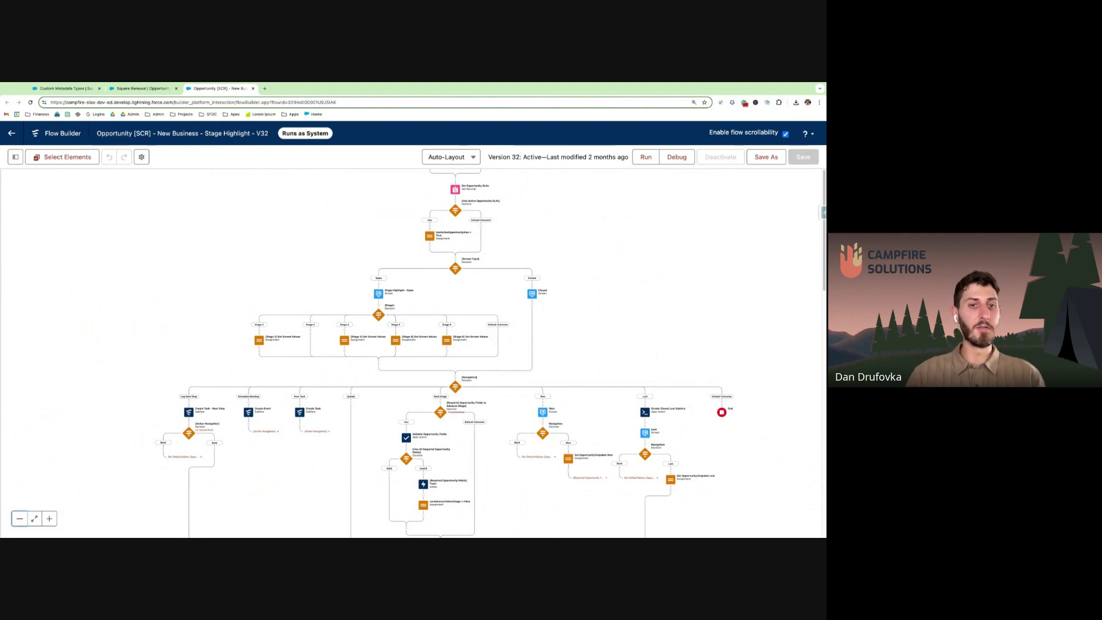
left_click(66, 88)
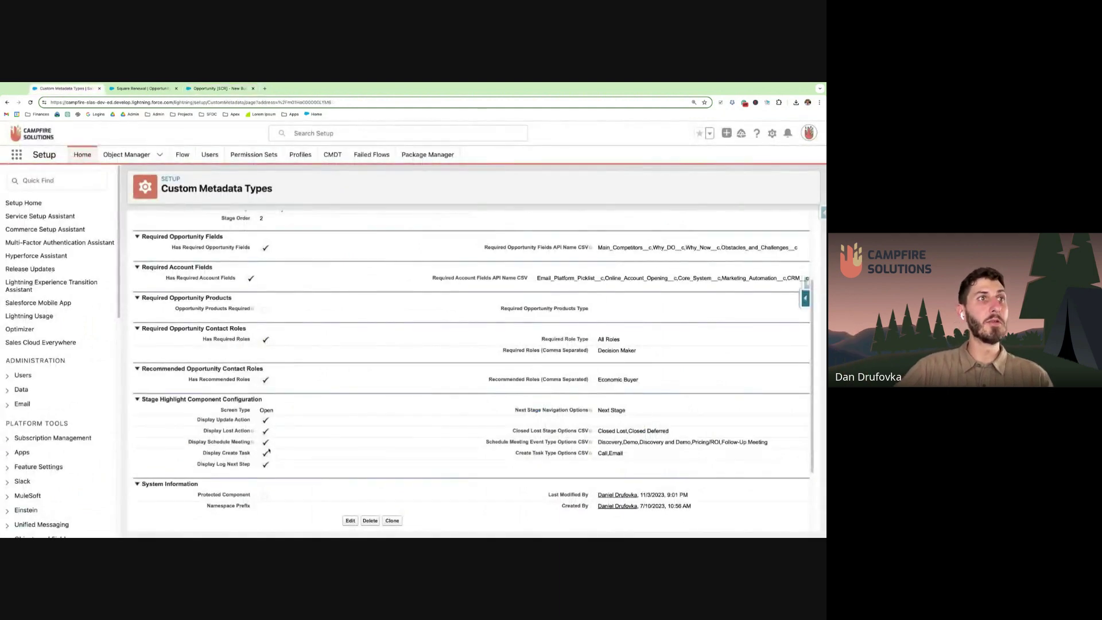
Step: Read the Display Lost Action help text, then go back to the Stage Highlight V32 flow
mouse_move(253, 432)
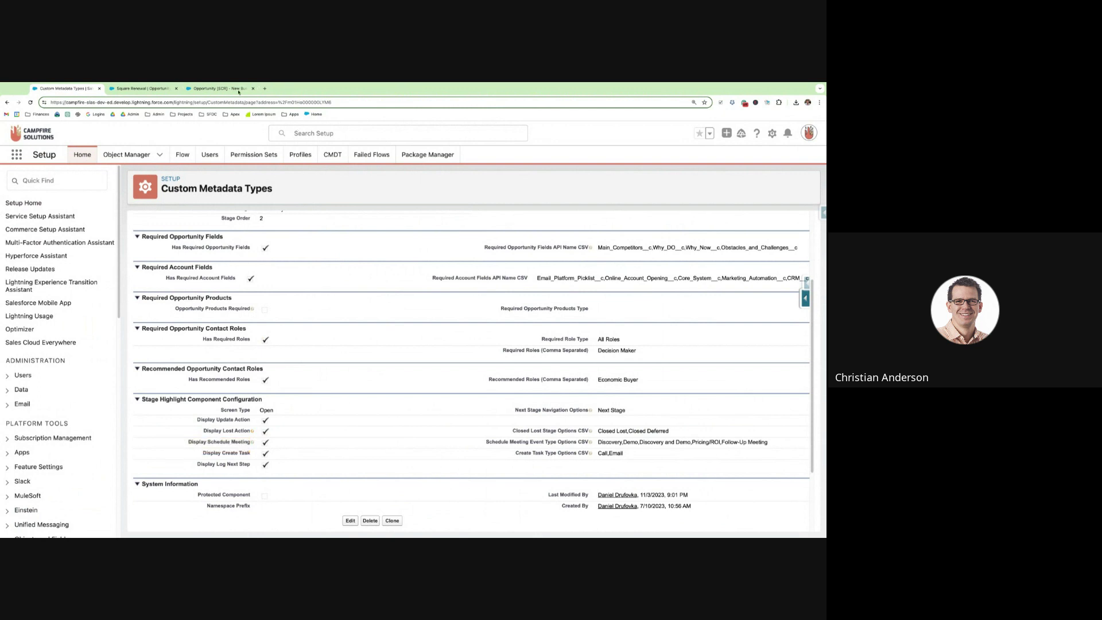
left_click(253, 88)
scroll(591, 377, "down", 5)
scroll(550, 319, "up", 6)
scroll(549, 318, "down", 2)
scroll(539, 276, "up", 5)
scroll(529, 234, "down", 4)
scroll(530, 234, "down", 15)
scroll(467, 435, "down", 10)
scroll(531, 352, "up", 4)
scroll(530, 352, "up", 10)
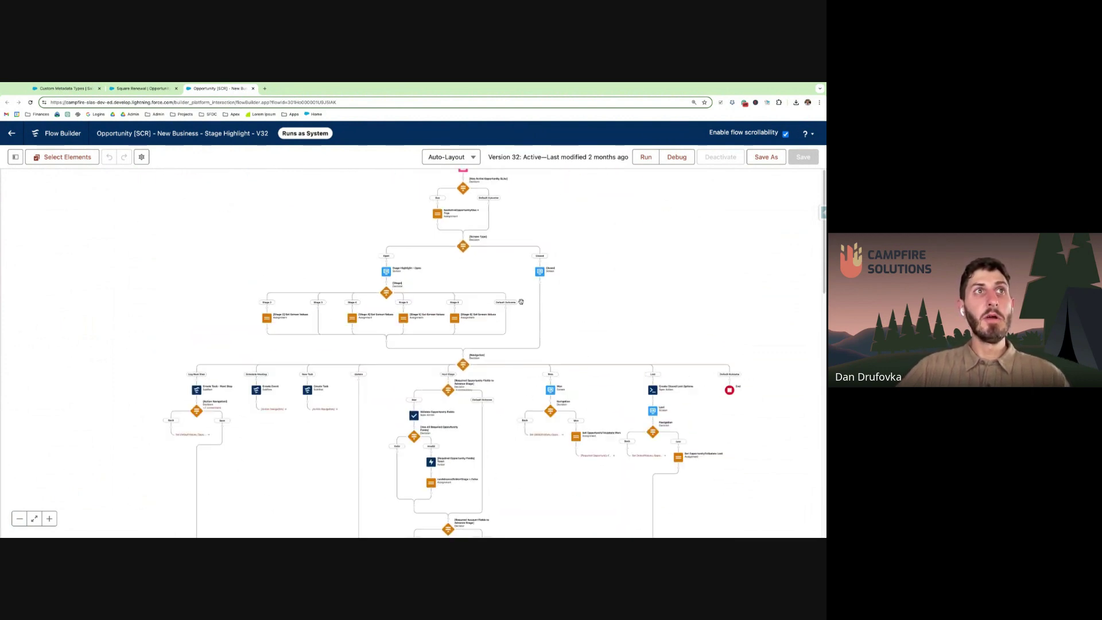
scroll(522, 333, "up", 3)
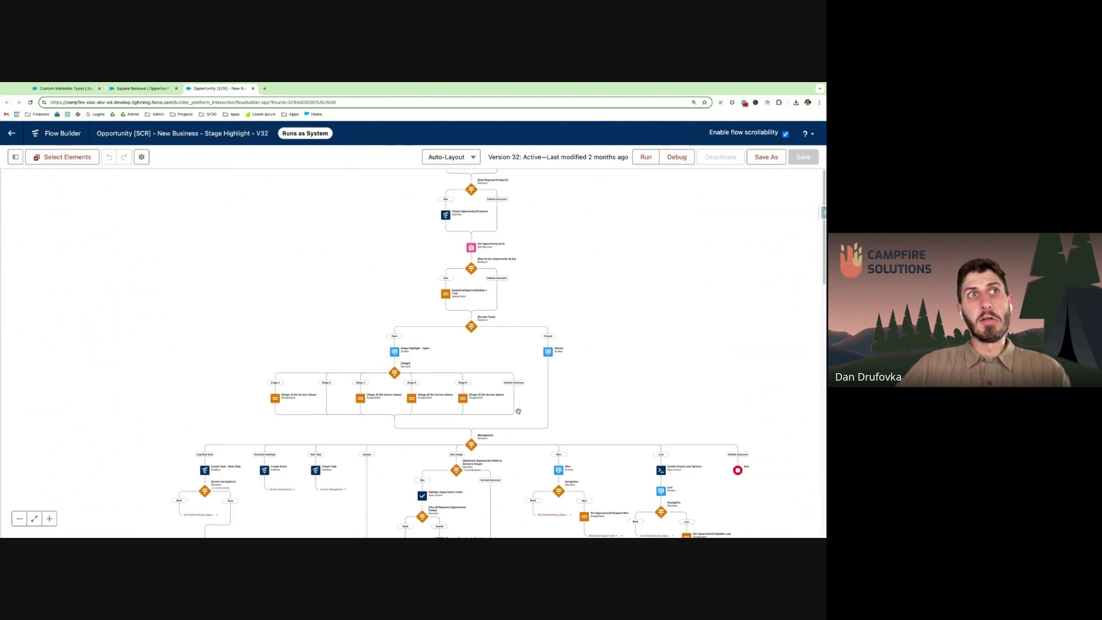
scroll(541, 281, "up", 3)
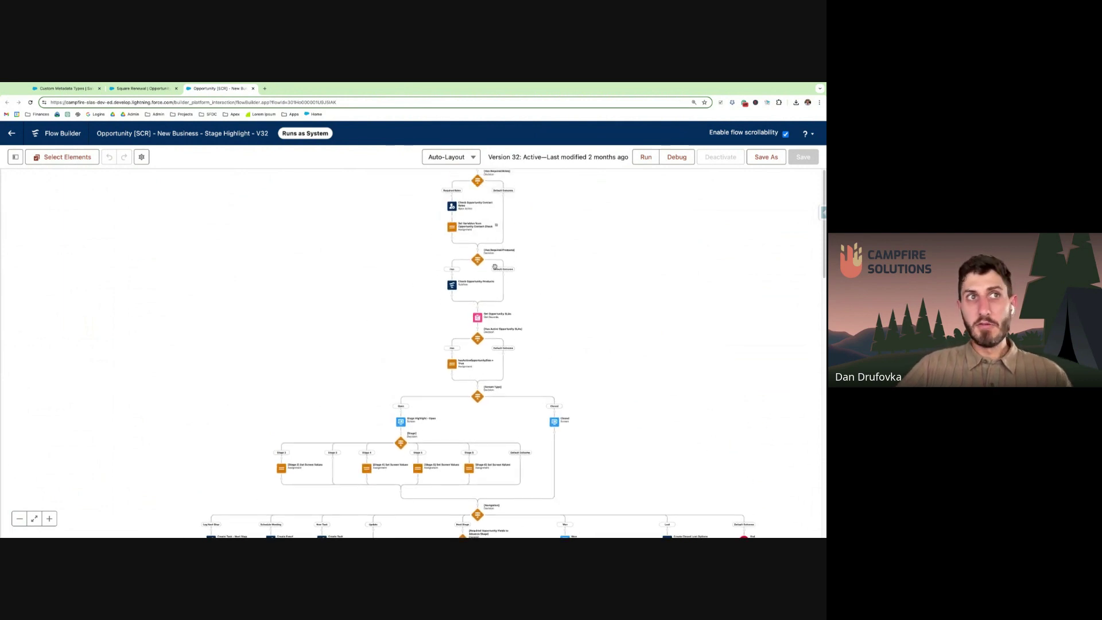
double_click(401, 423)
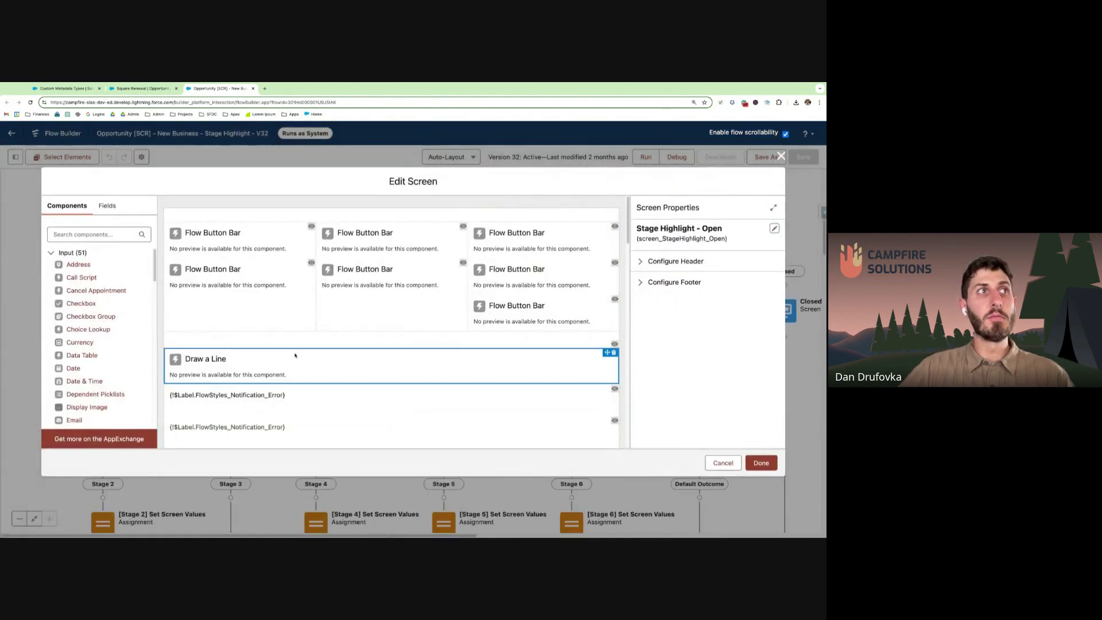
scroll(333, 376, "down", 3)
scroll(333, 376, "down", 5)
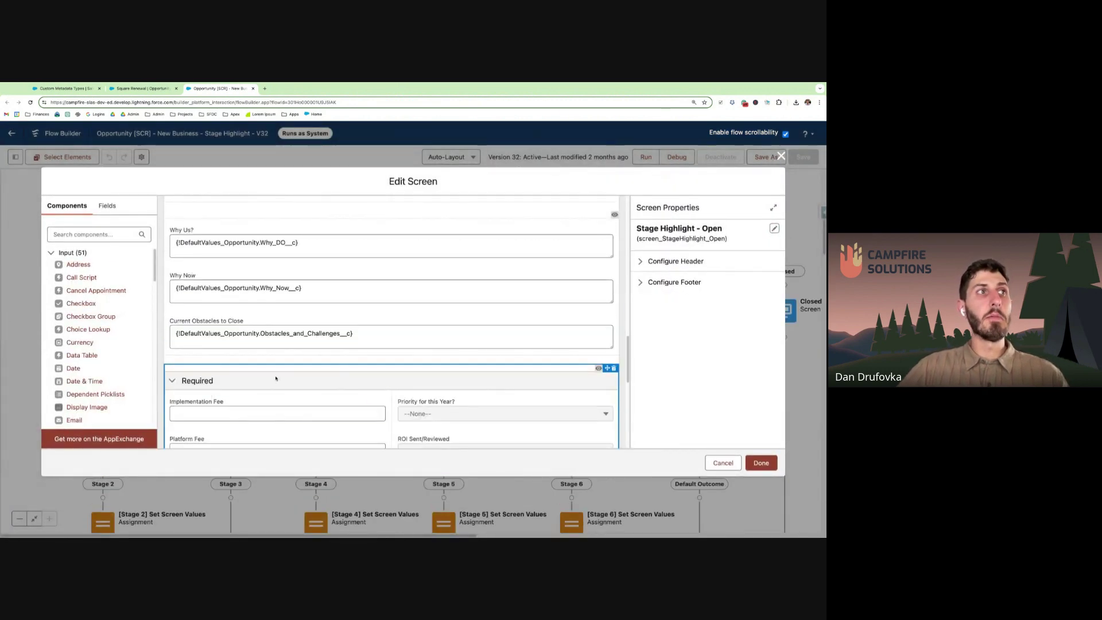
left_click(277, 379)
left_click(726, 463)
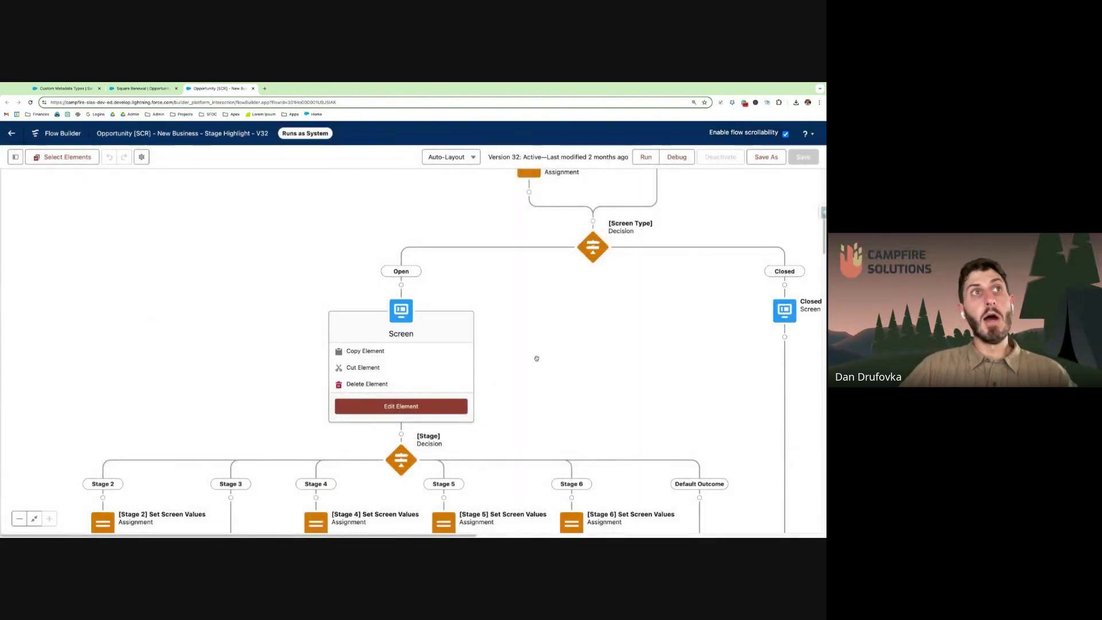
left_click(525, 489)
scroll(526, 489, "down", 5)
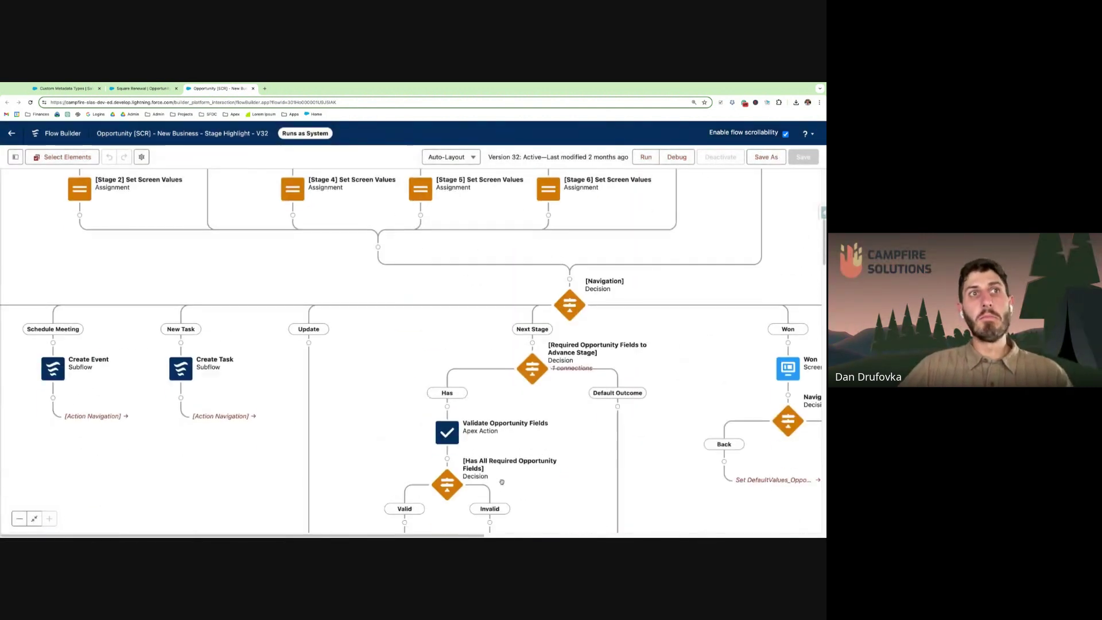
left_click(19, 518)
left_click(19, 518)
scroll(536, 305, "up", 3)
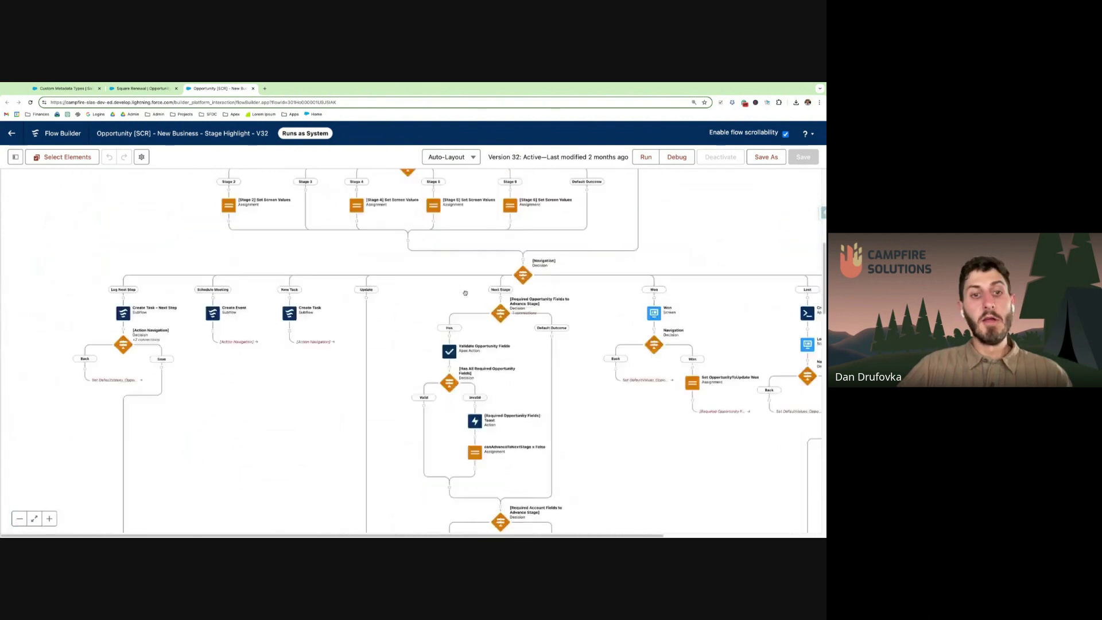
scroll(537, 305, "up", 4)
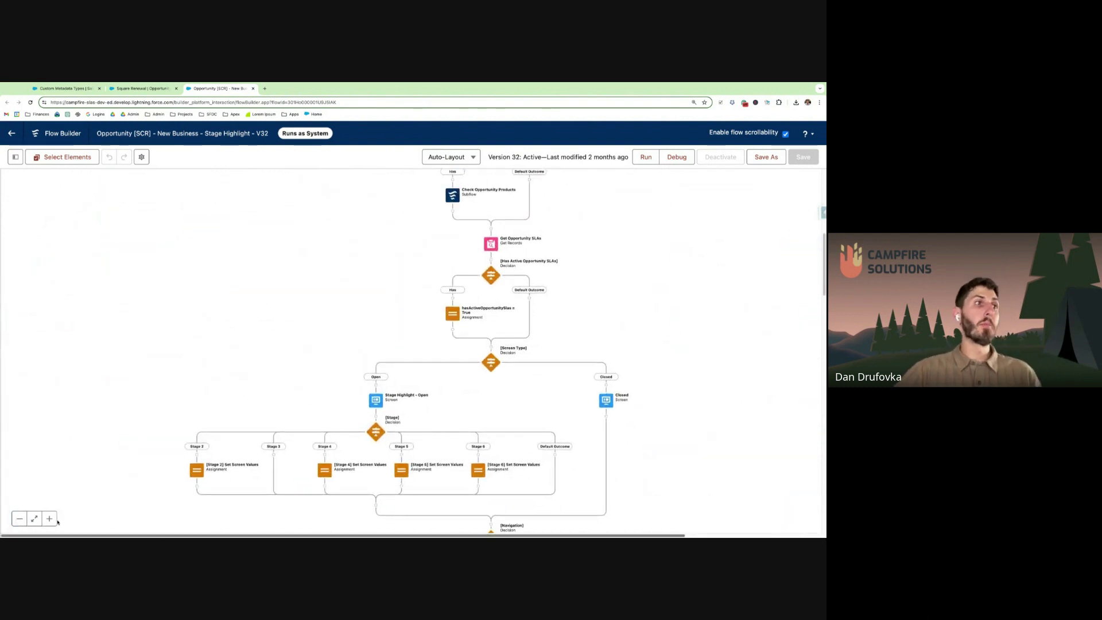
left_click(19, 518)
left_click(19, 518)
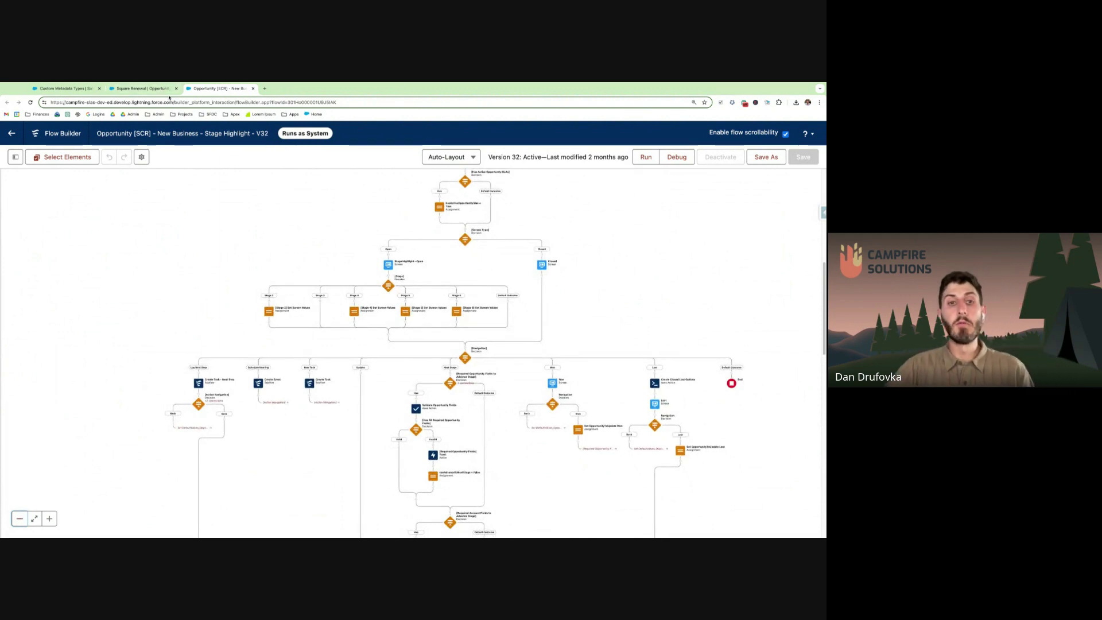
left_click(151, 89)
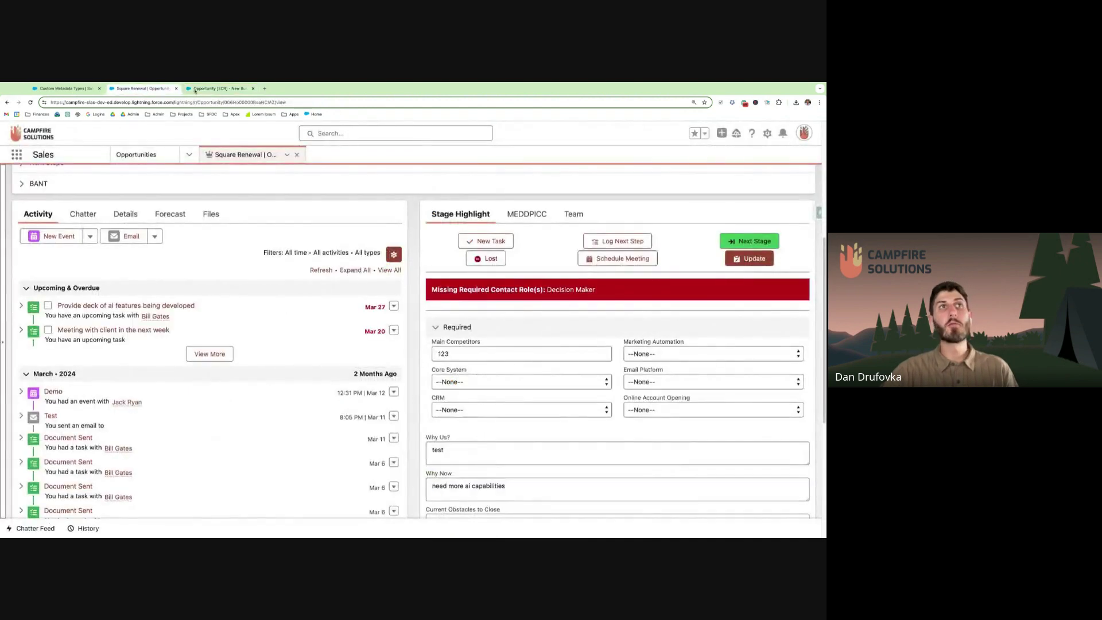
left_click(212, 89)
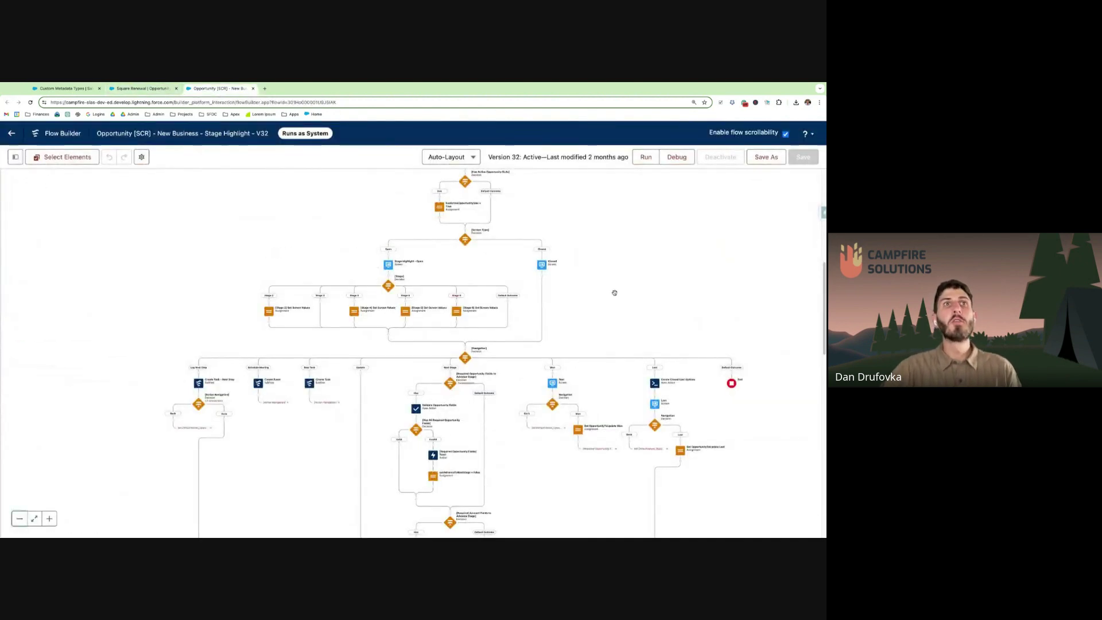
scroll(614, 292, "up", 3)
scroll(570, 320, "down", 10)
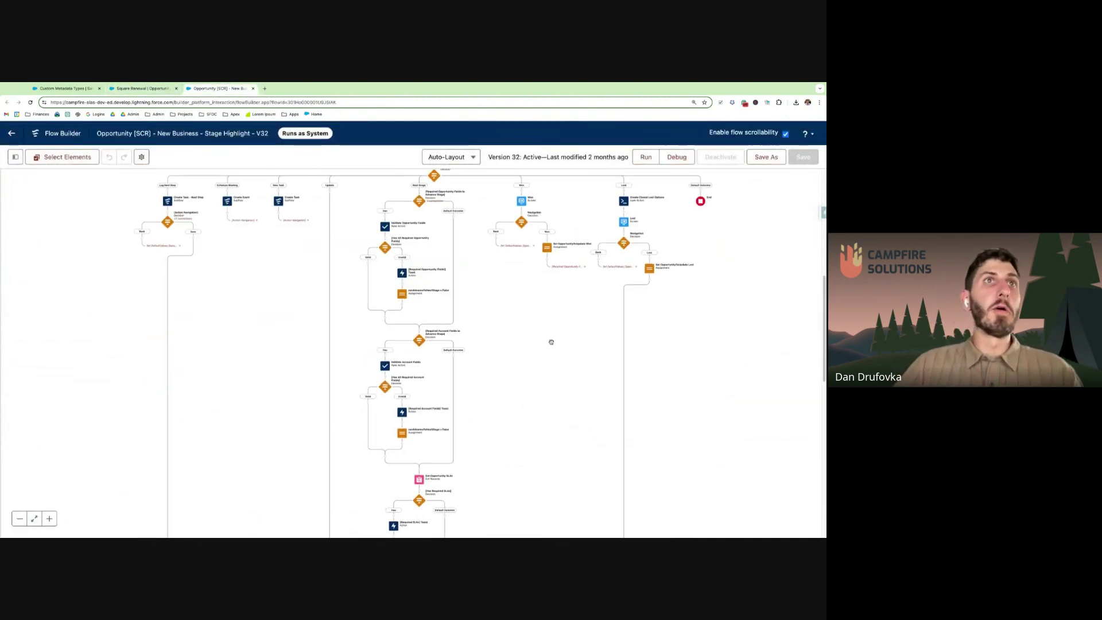
scroll(488, 404, "up", 5)
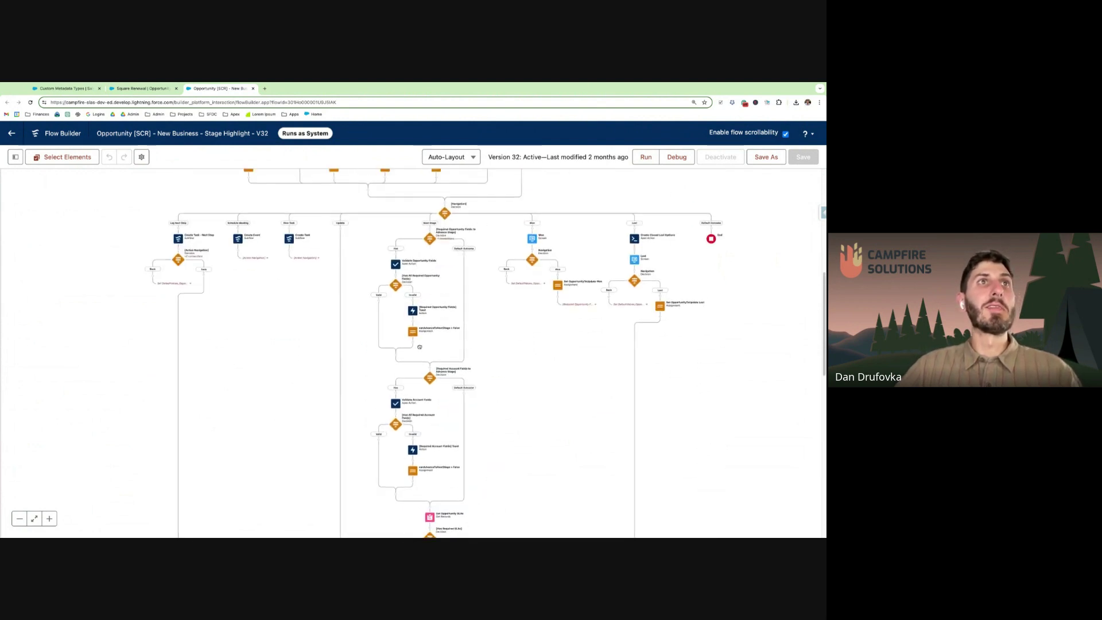
scroll(442, 433, "down", 10)
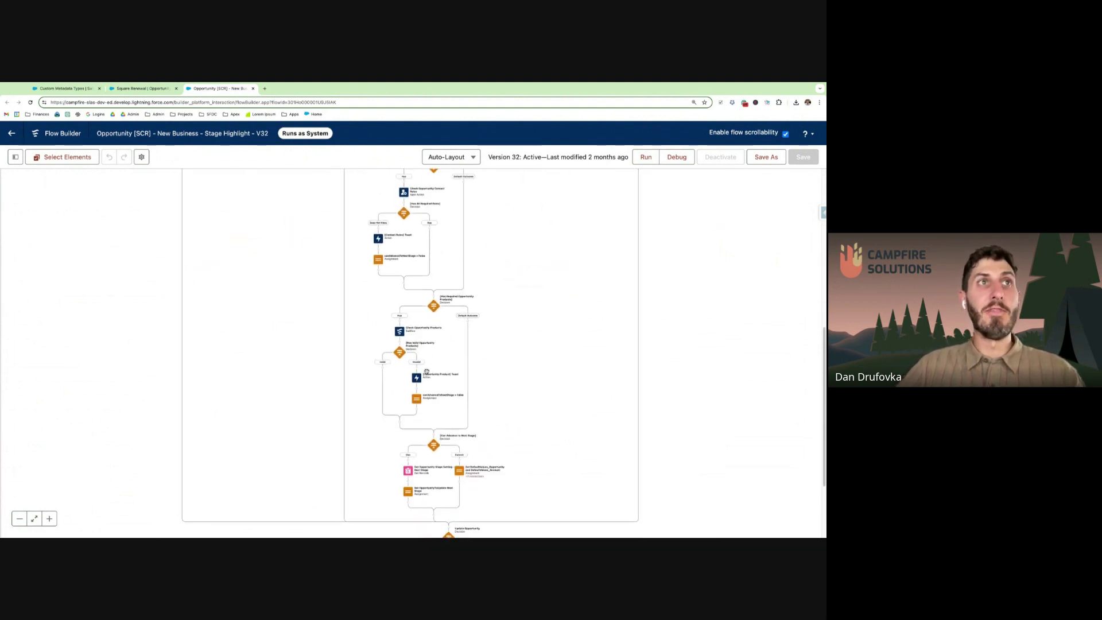
scroll(541, 333, "up", 10)
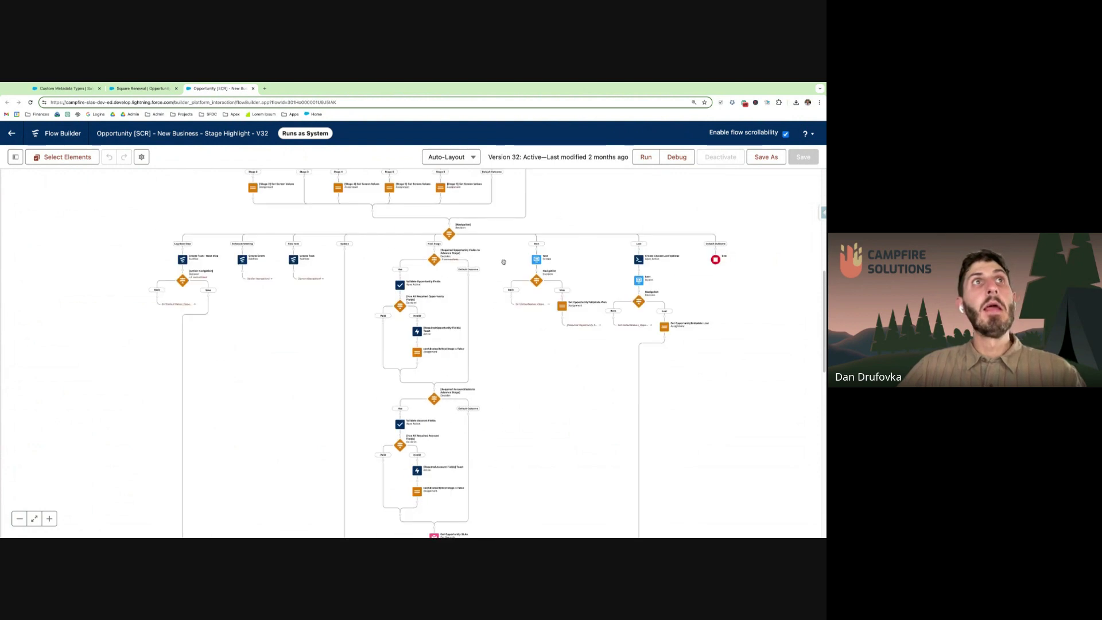
scroll(517, 293, "up", 3)
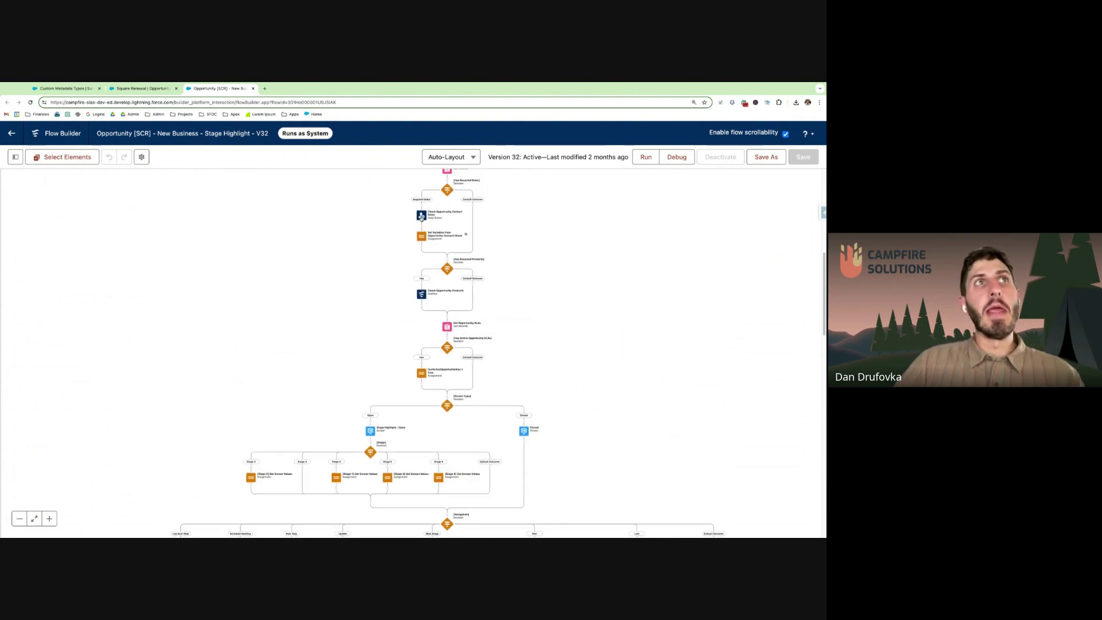
scroll(505, 241, "down", 7)
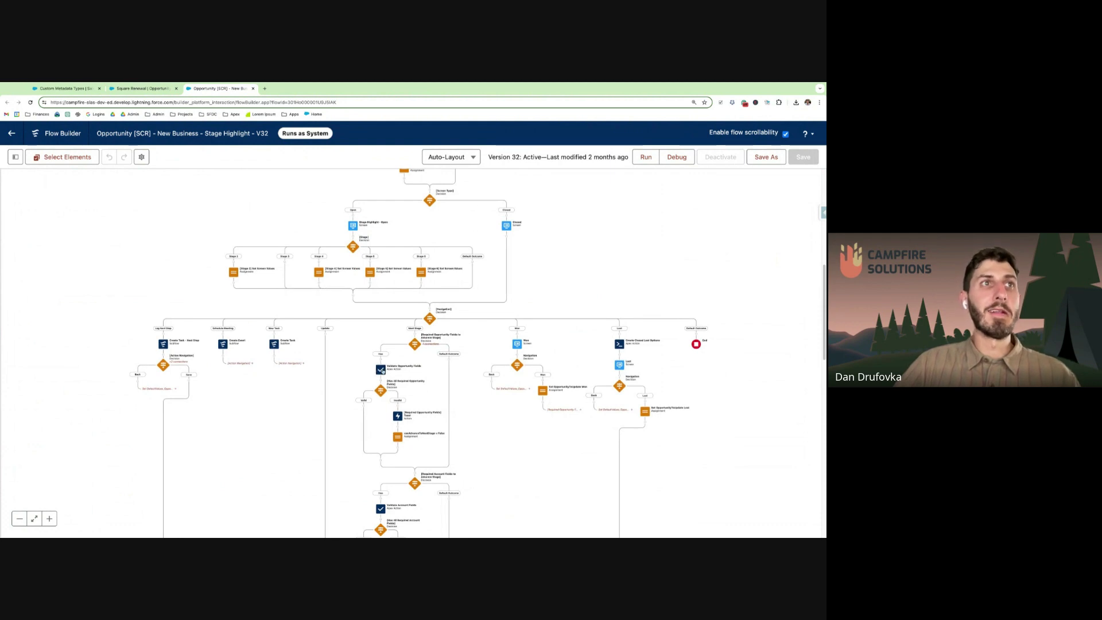
left_click(381, 370)
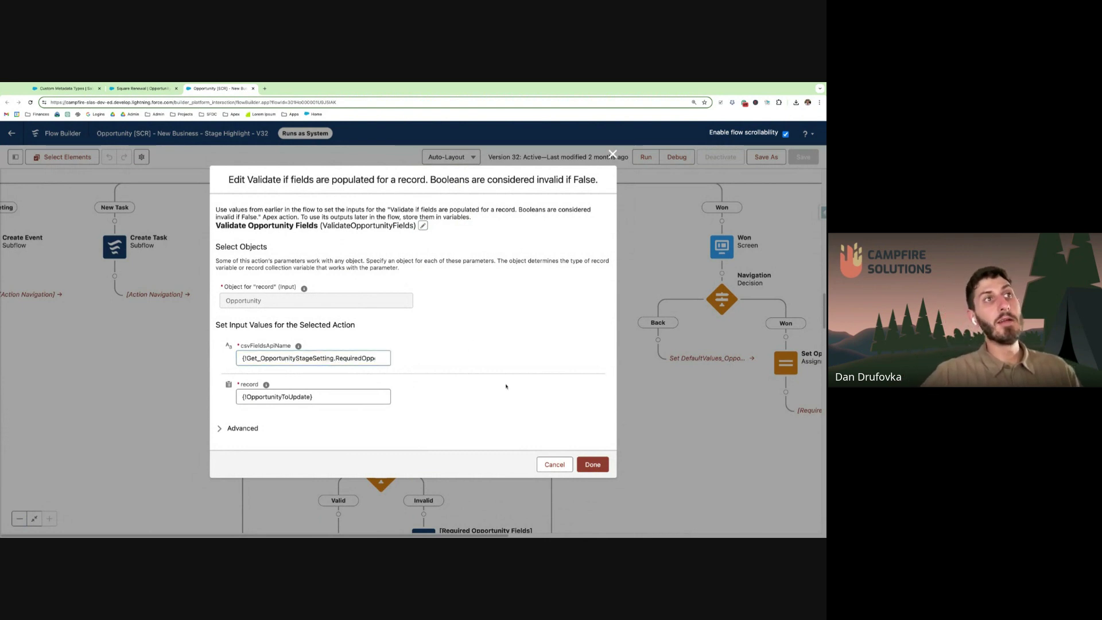
left_click(554, 464)
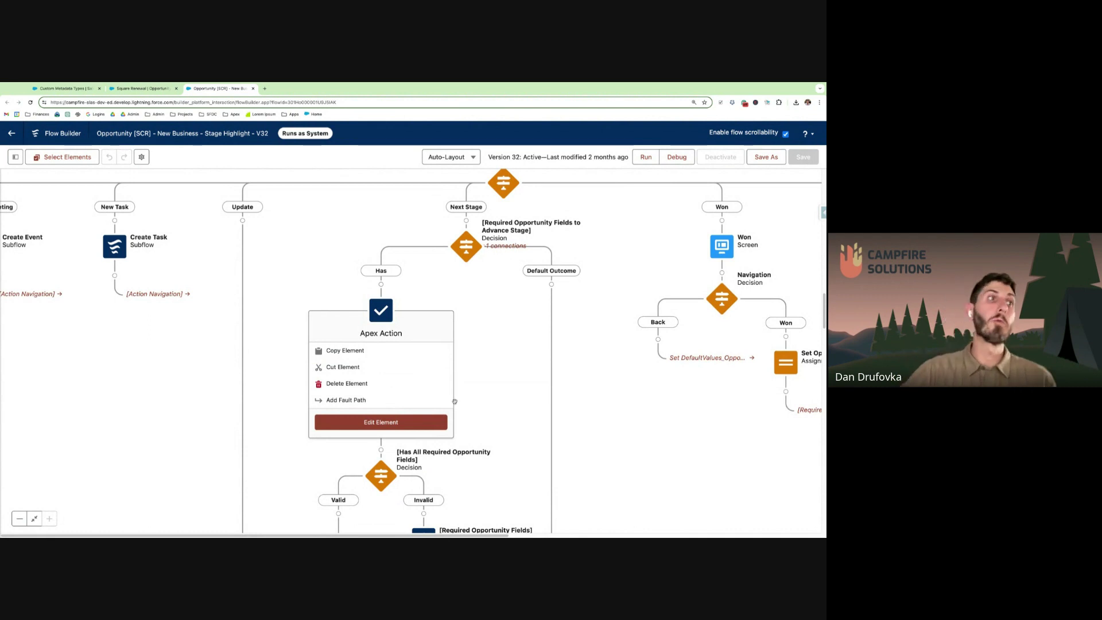
left_click(19, 518)
scroll(19, 519, "down", 10)
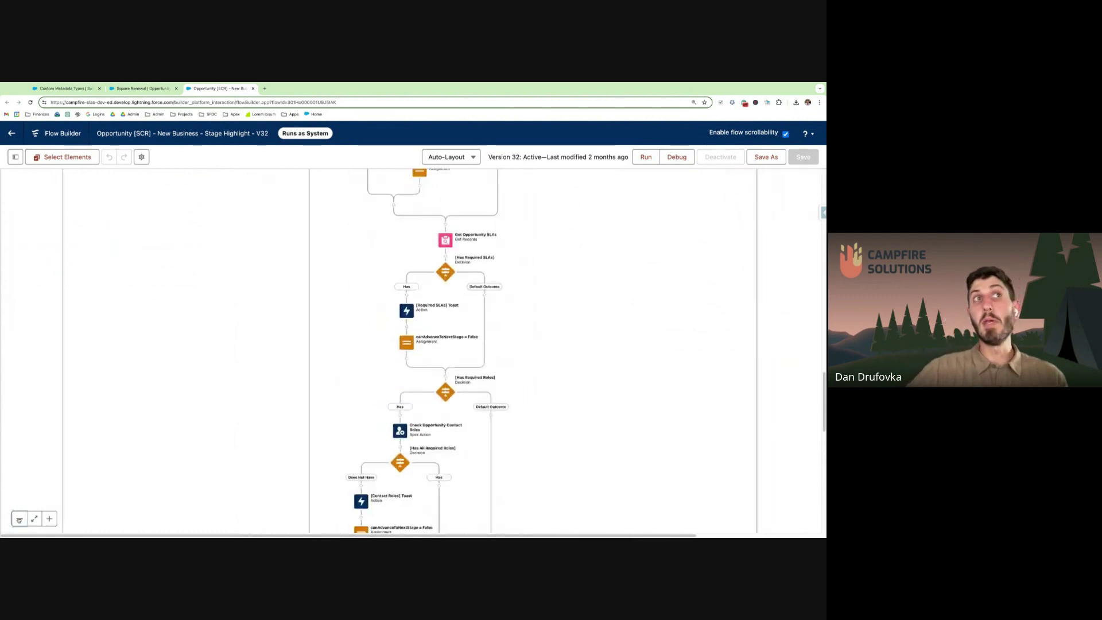
scroll(443, 288, "down", 3)
scroll(442, 288, "up", 3)
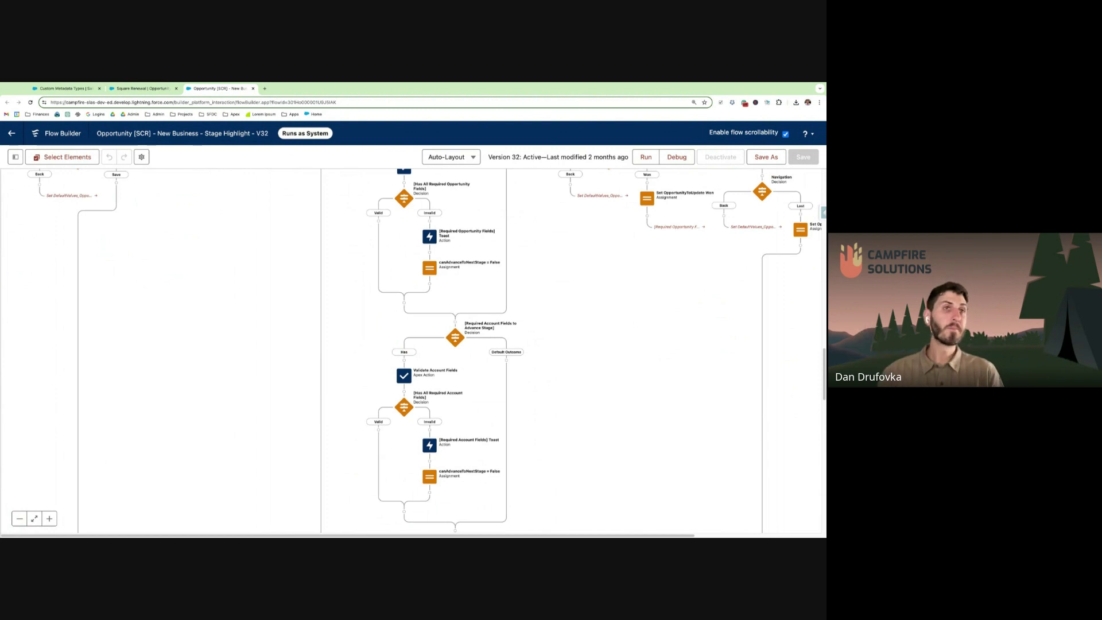
left_click(34, 518)
left_click(50, 518)
left_click(15, 524)
left_click(15, 524)
scroll(590, 241, "down", 5)
scroll(597, 204, "up", 10)
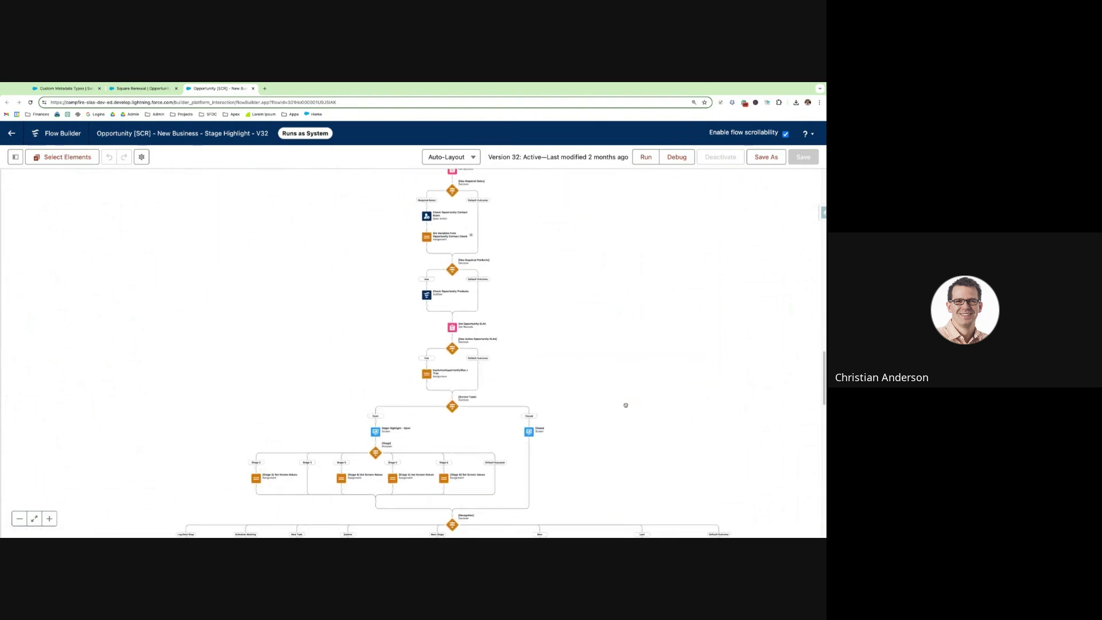
scroll(593, 415, "down", 3)
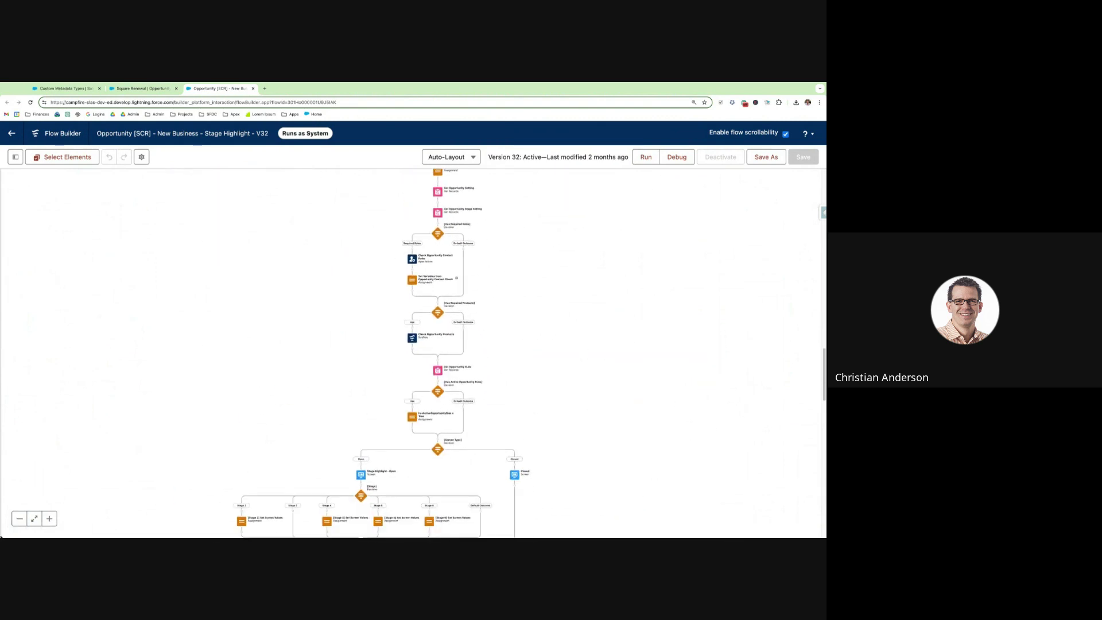
scroll(31, 536, "down", 3)
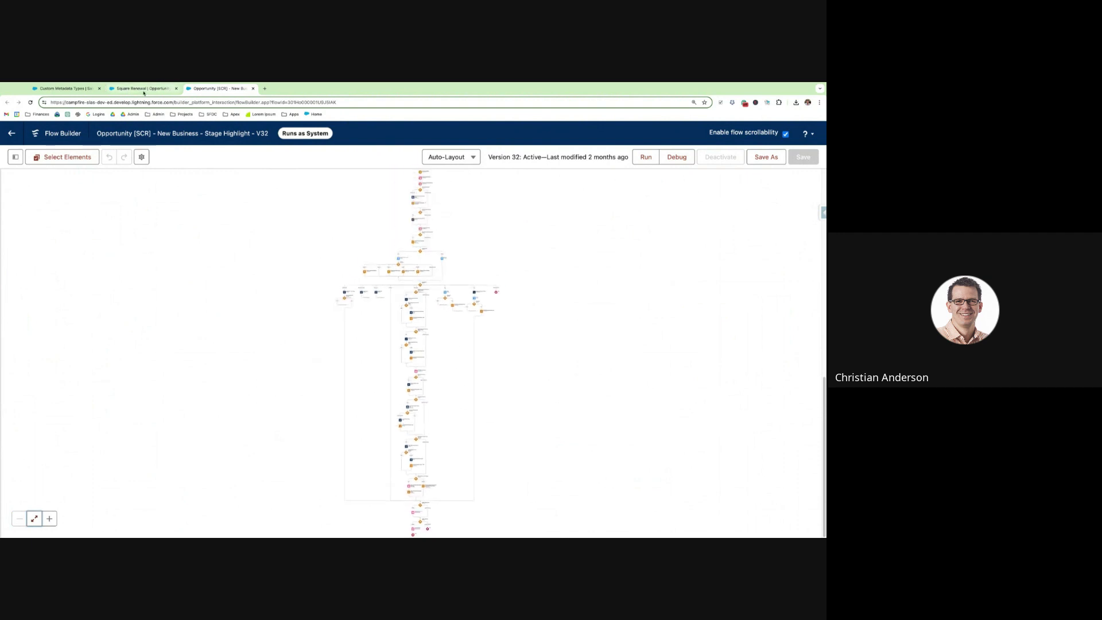
left_click(141, 88)
scroll(525, 288, "down", 2)
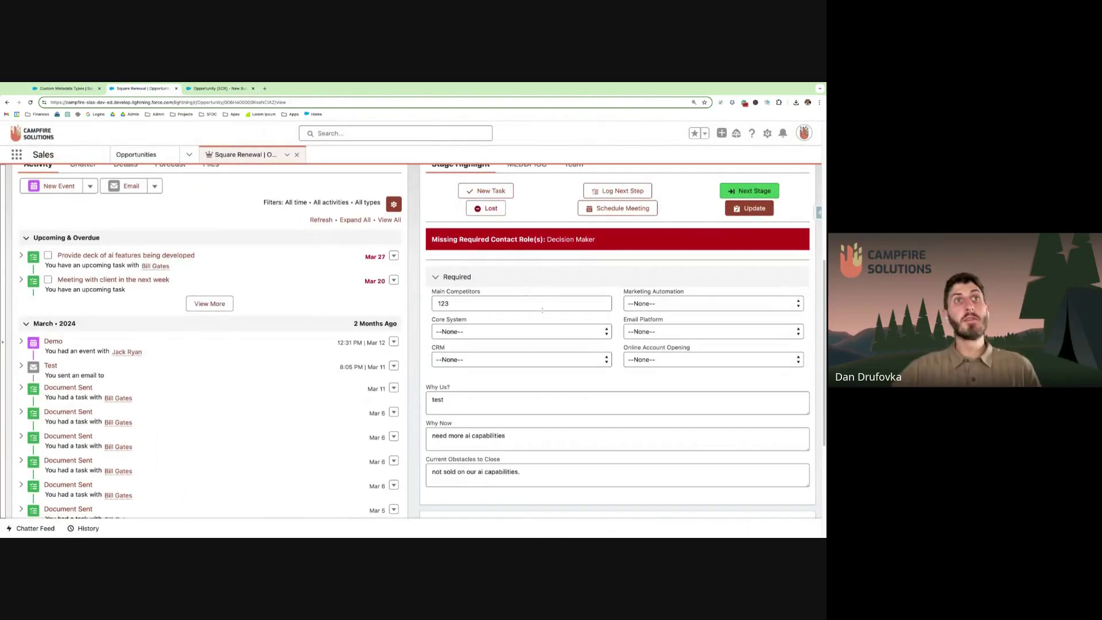
scroll(597, 352, "up", 2)
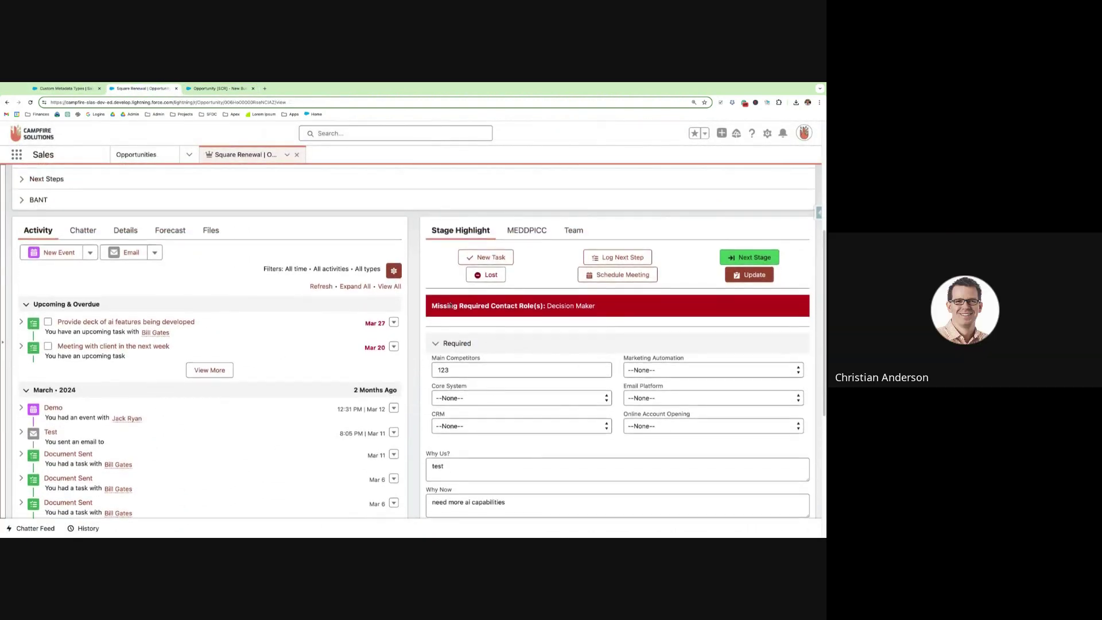
left_click(744, 261)
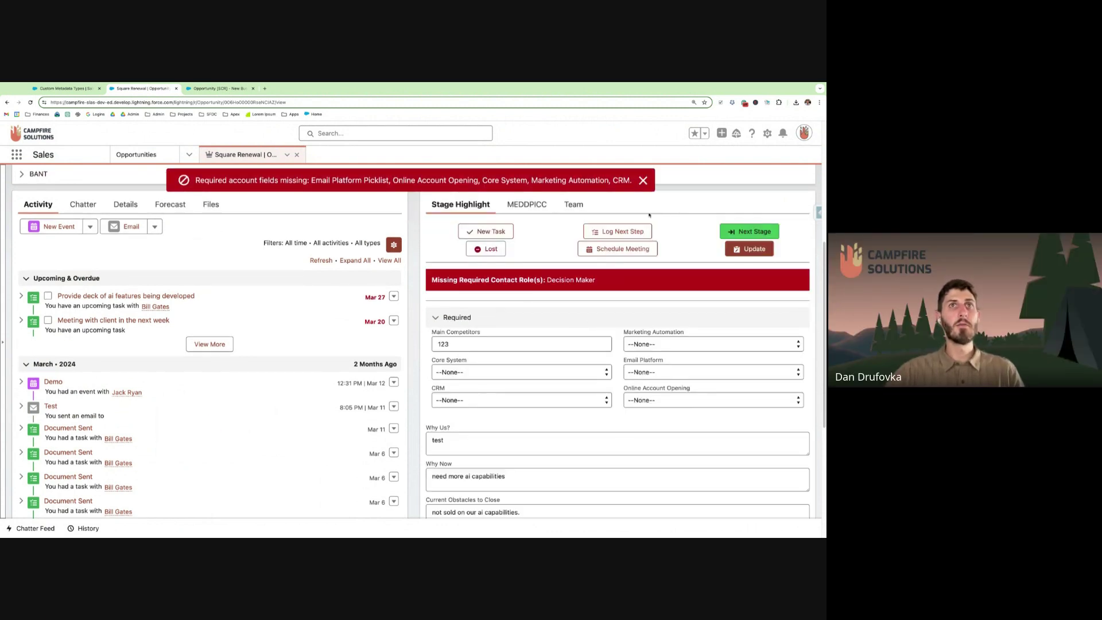
left_click(642, 180)
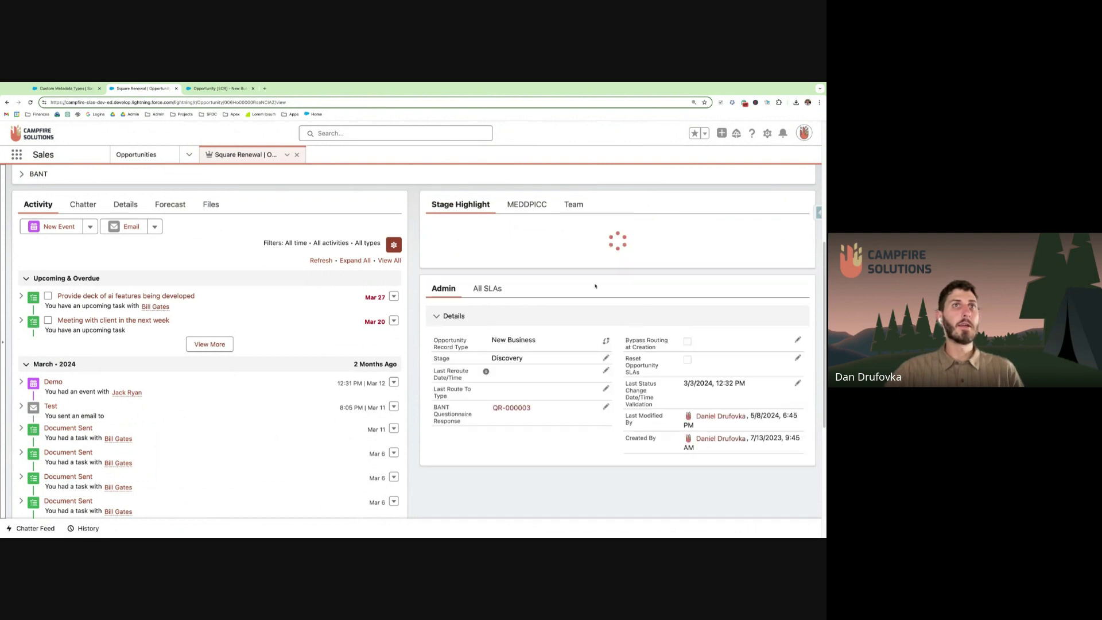
left_click(556, 281)
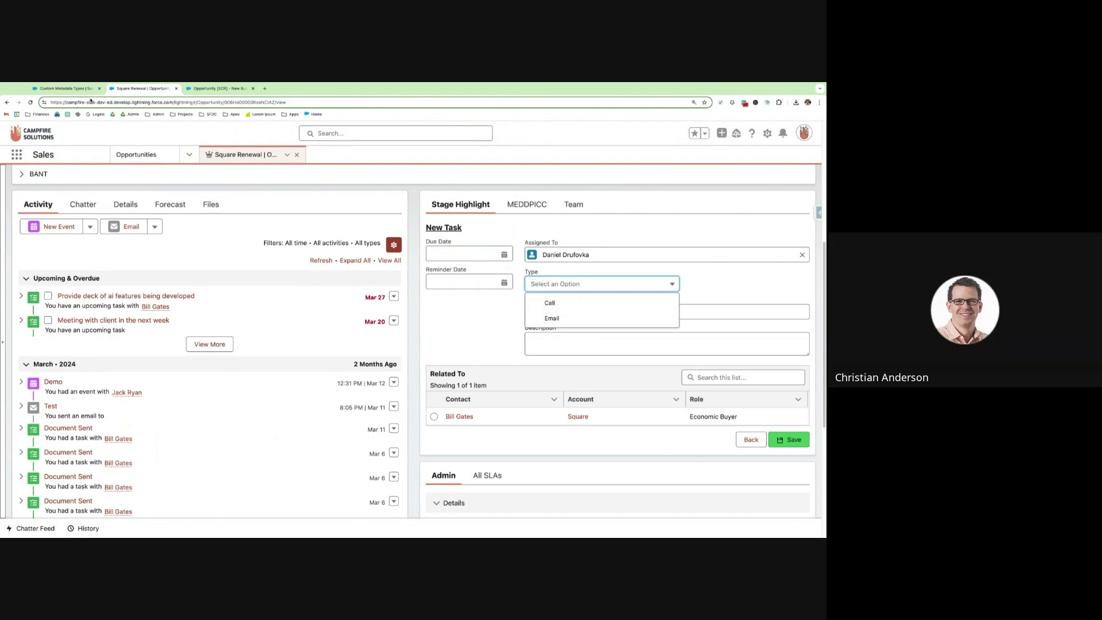
left_click(517, 265)
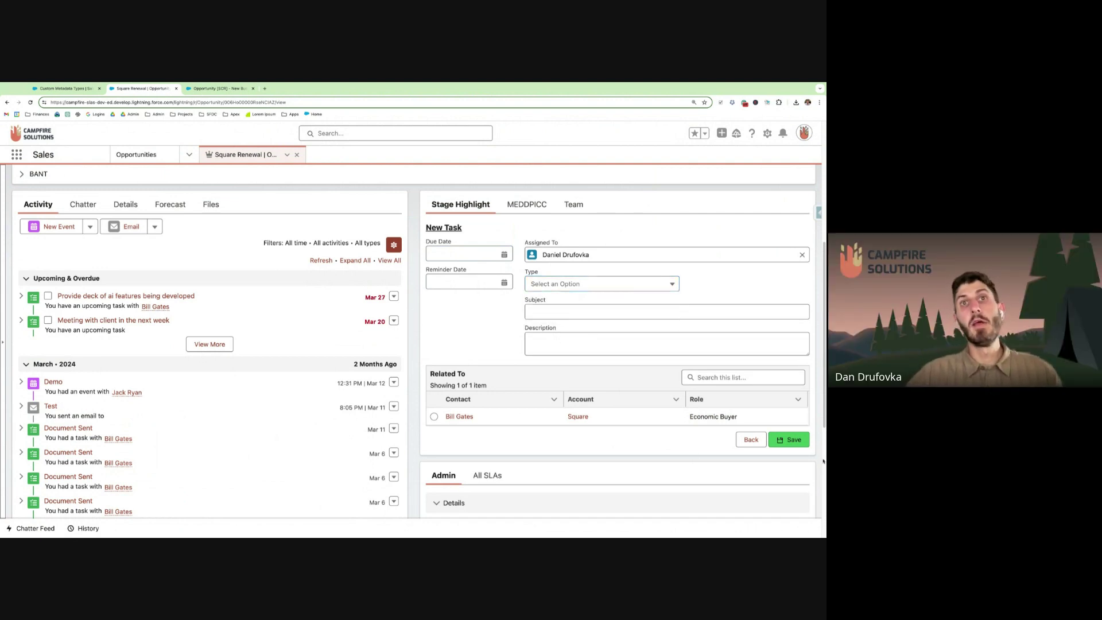
left_click(755, 442)
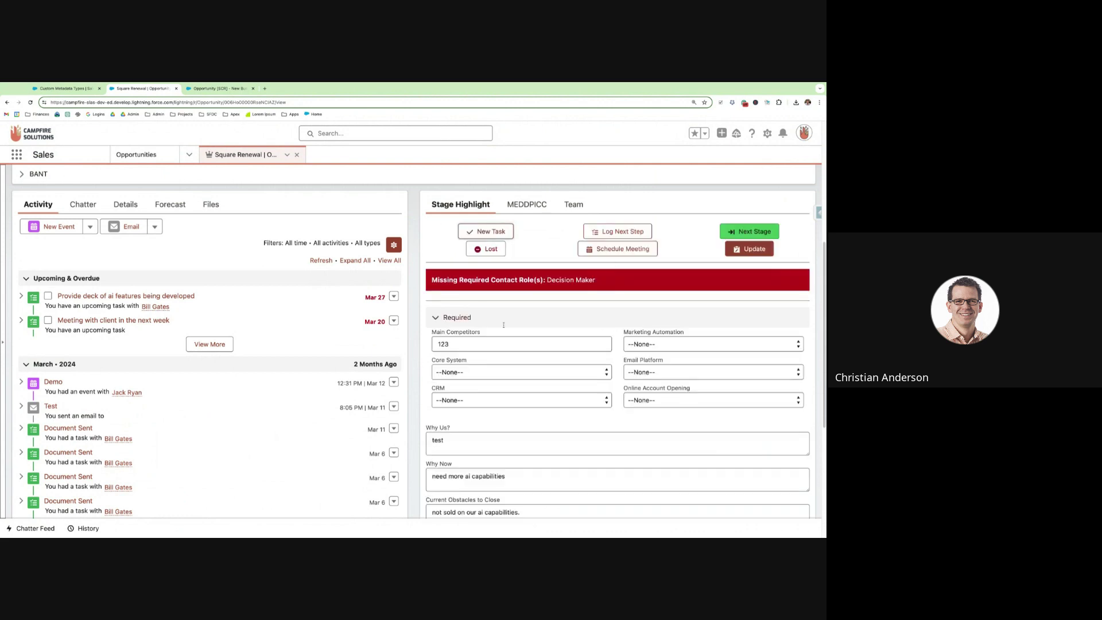
scroll(574, 322, "down", 3)
scroll(516, 310, "up", 3)
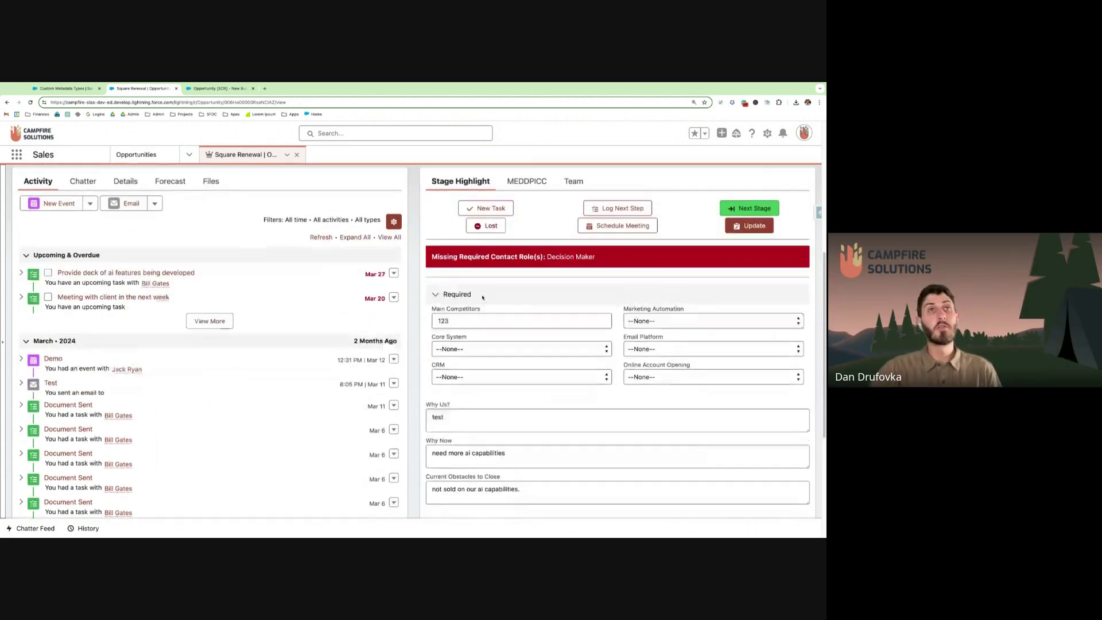
scroll(483, 295, "up", 3)
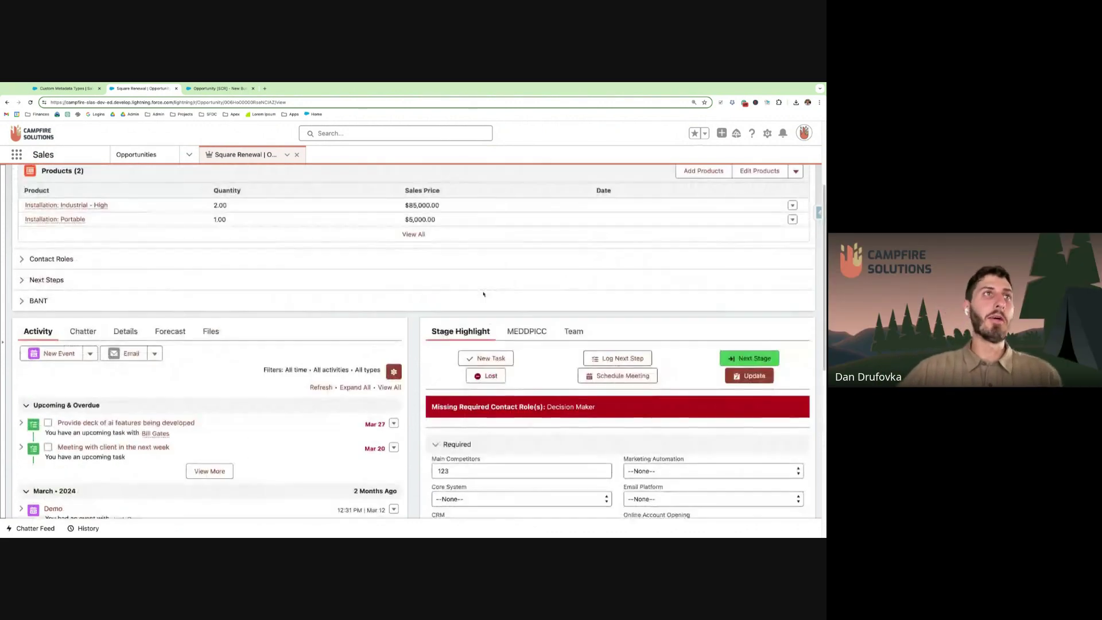
key("super+minus")
key("super+minus")
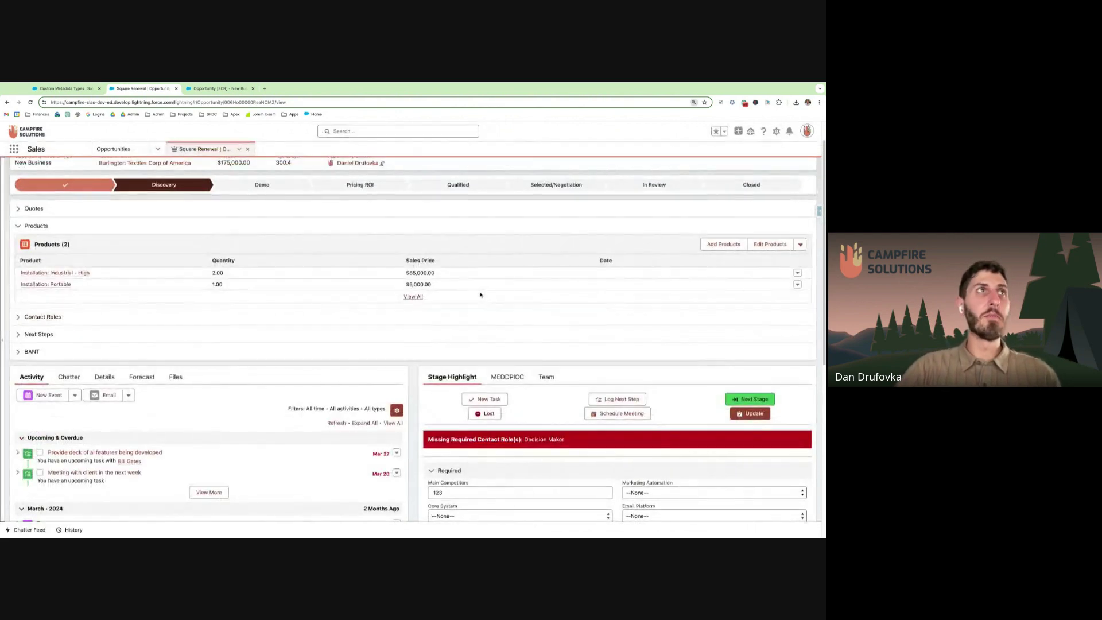
key("super+minus")
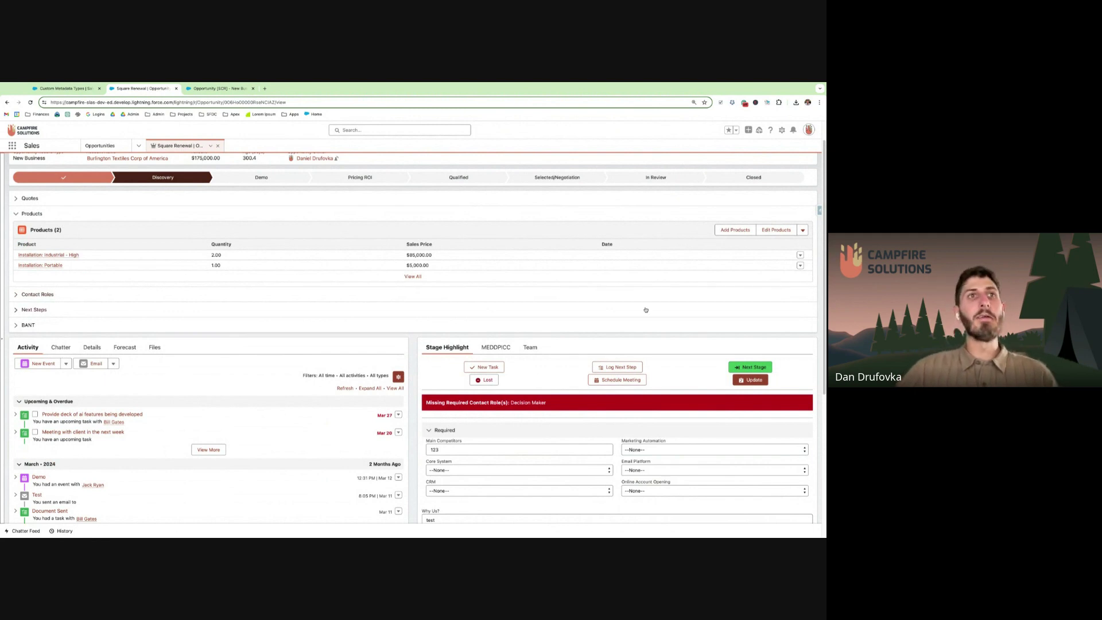
scroll(645, 310, "down", 3)
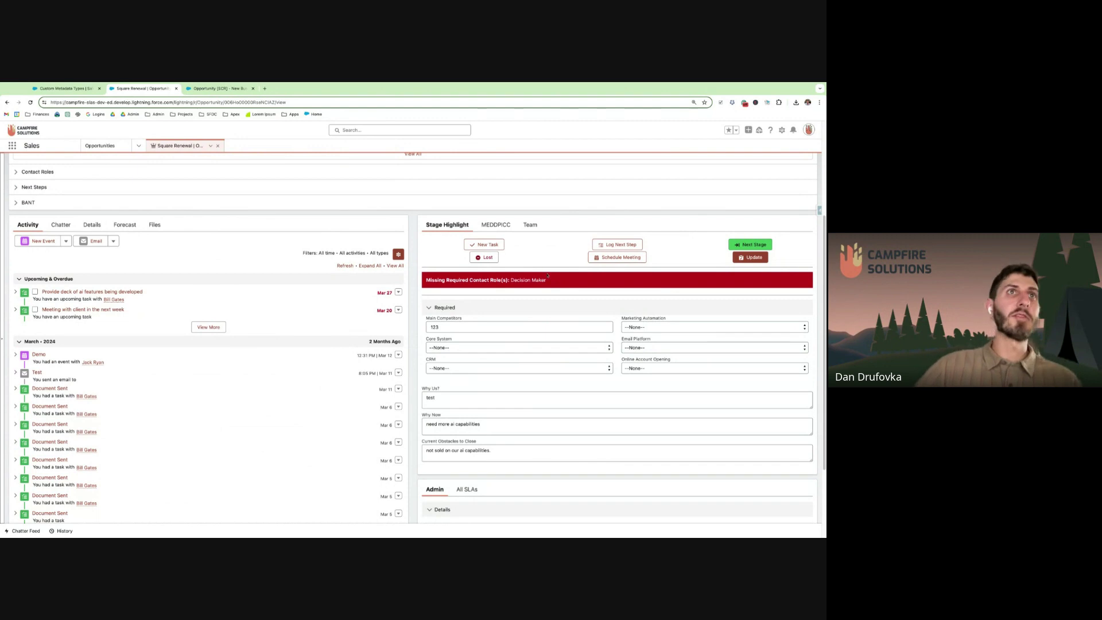
scroll(457, 310, "up", 3)
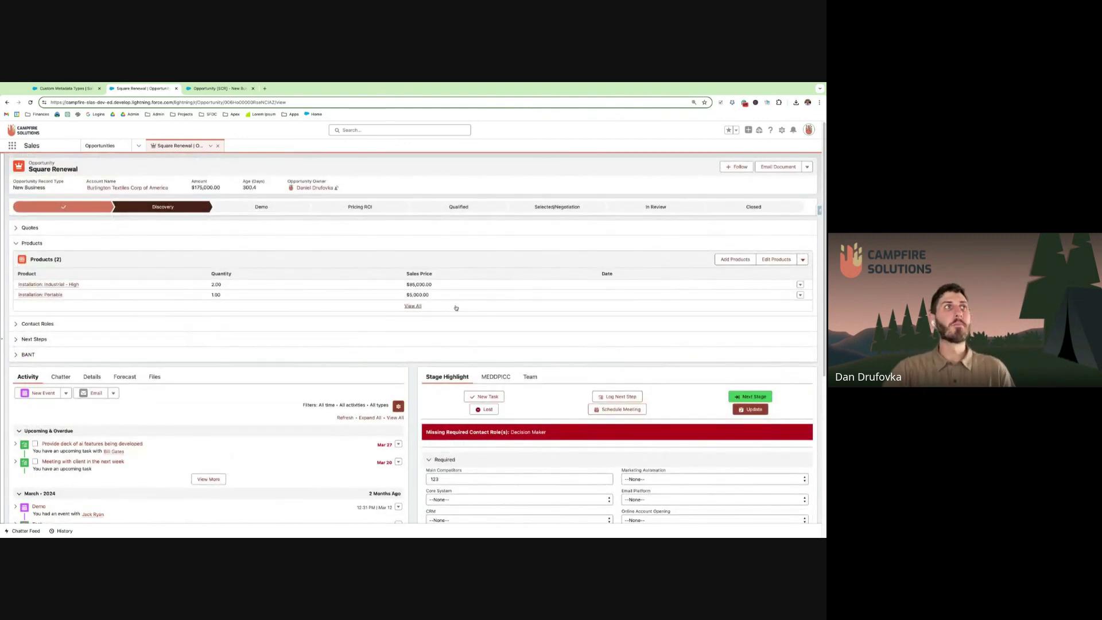